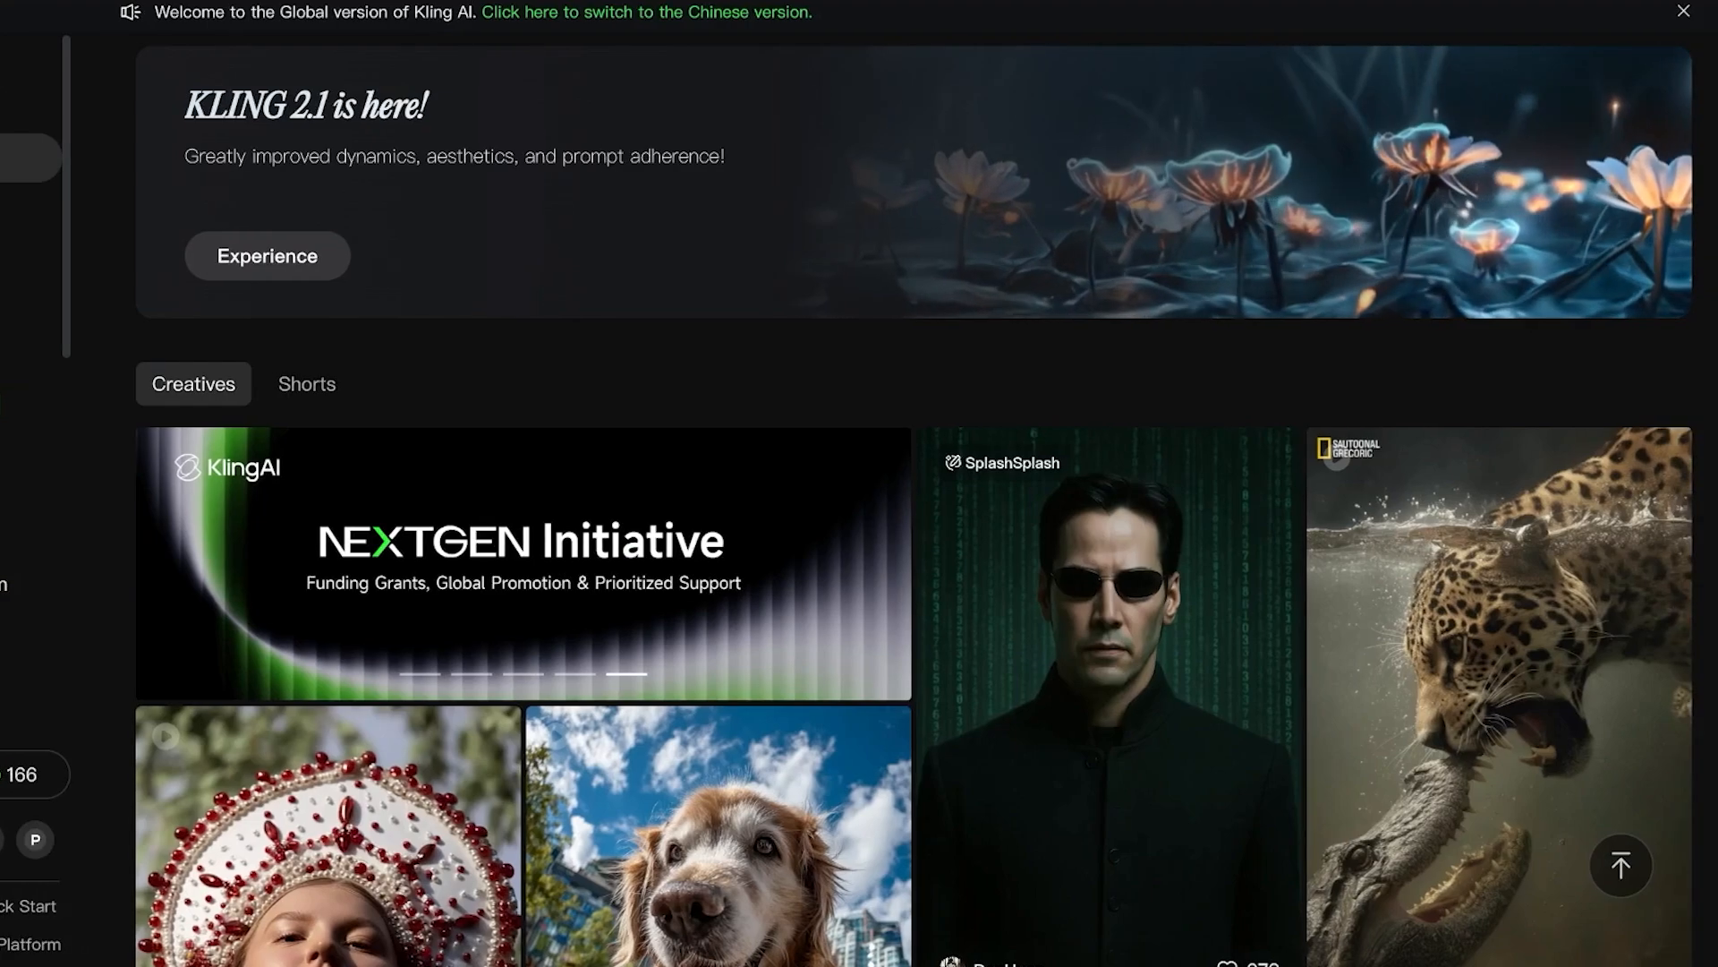
Step: Check the account's credit activity and browse the recommended videos on the Explore page
{"action": "left_click", "coordinate": [61, 774]}
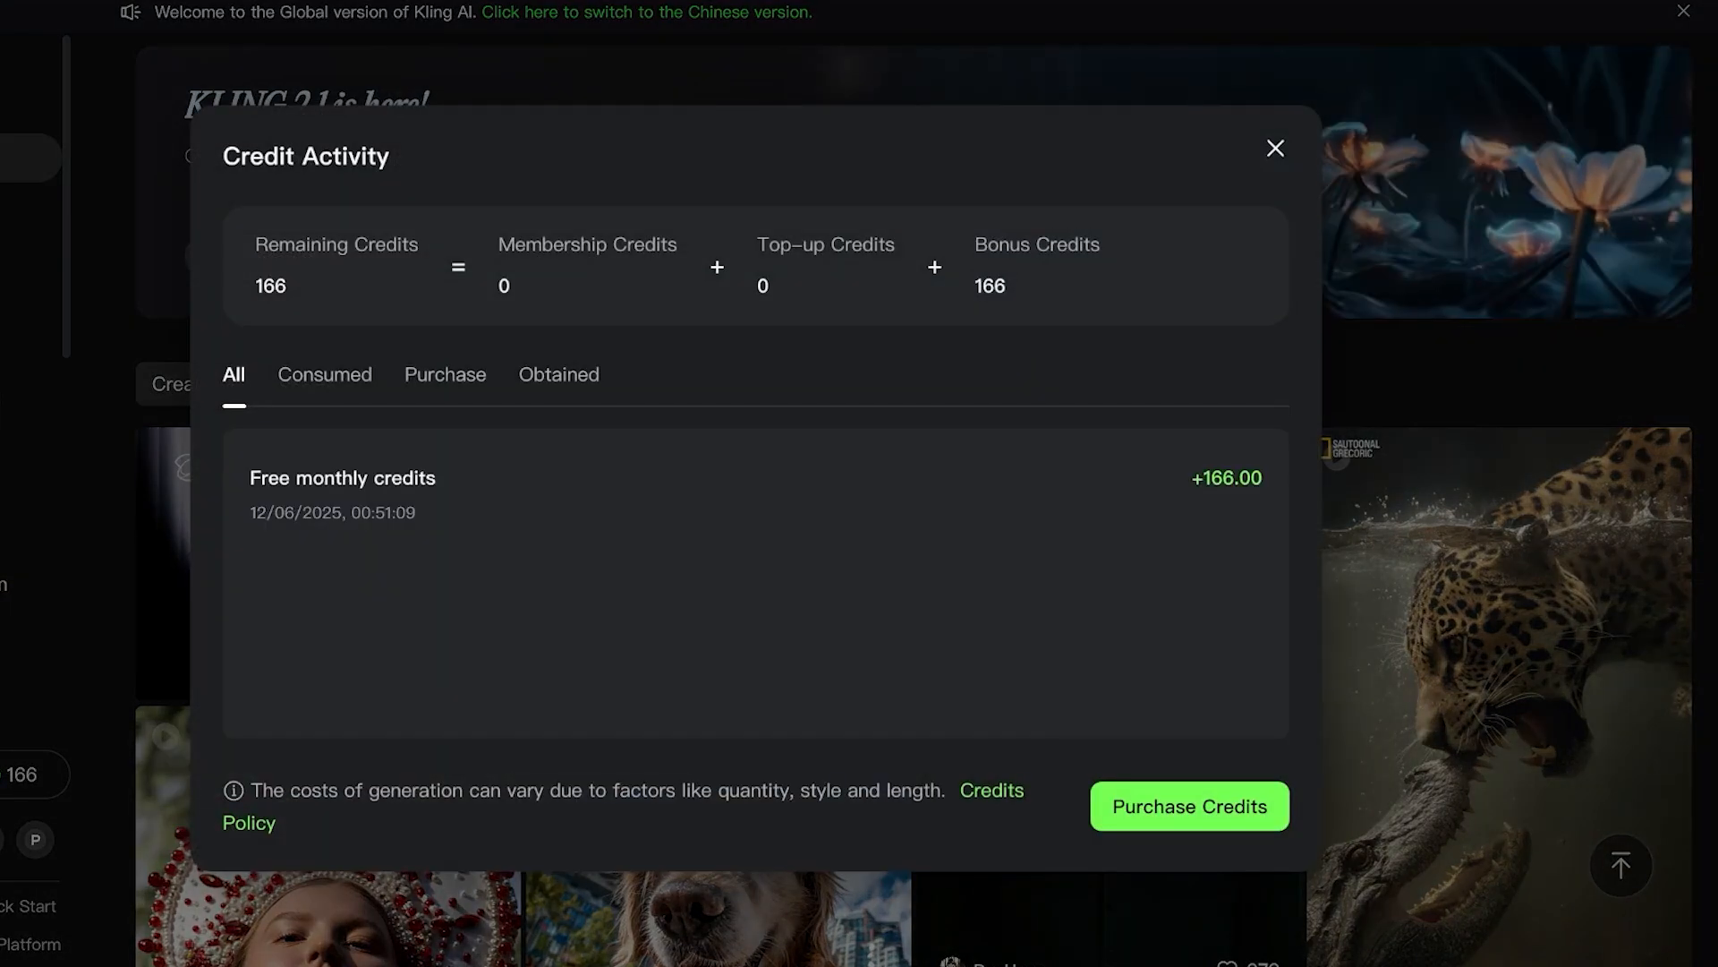
{"action": "key", "text": "Escape"}
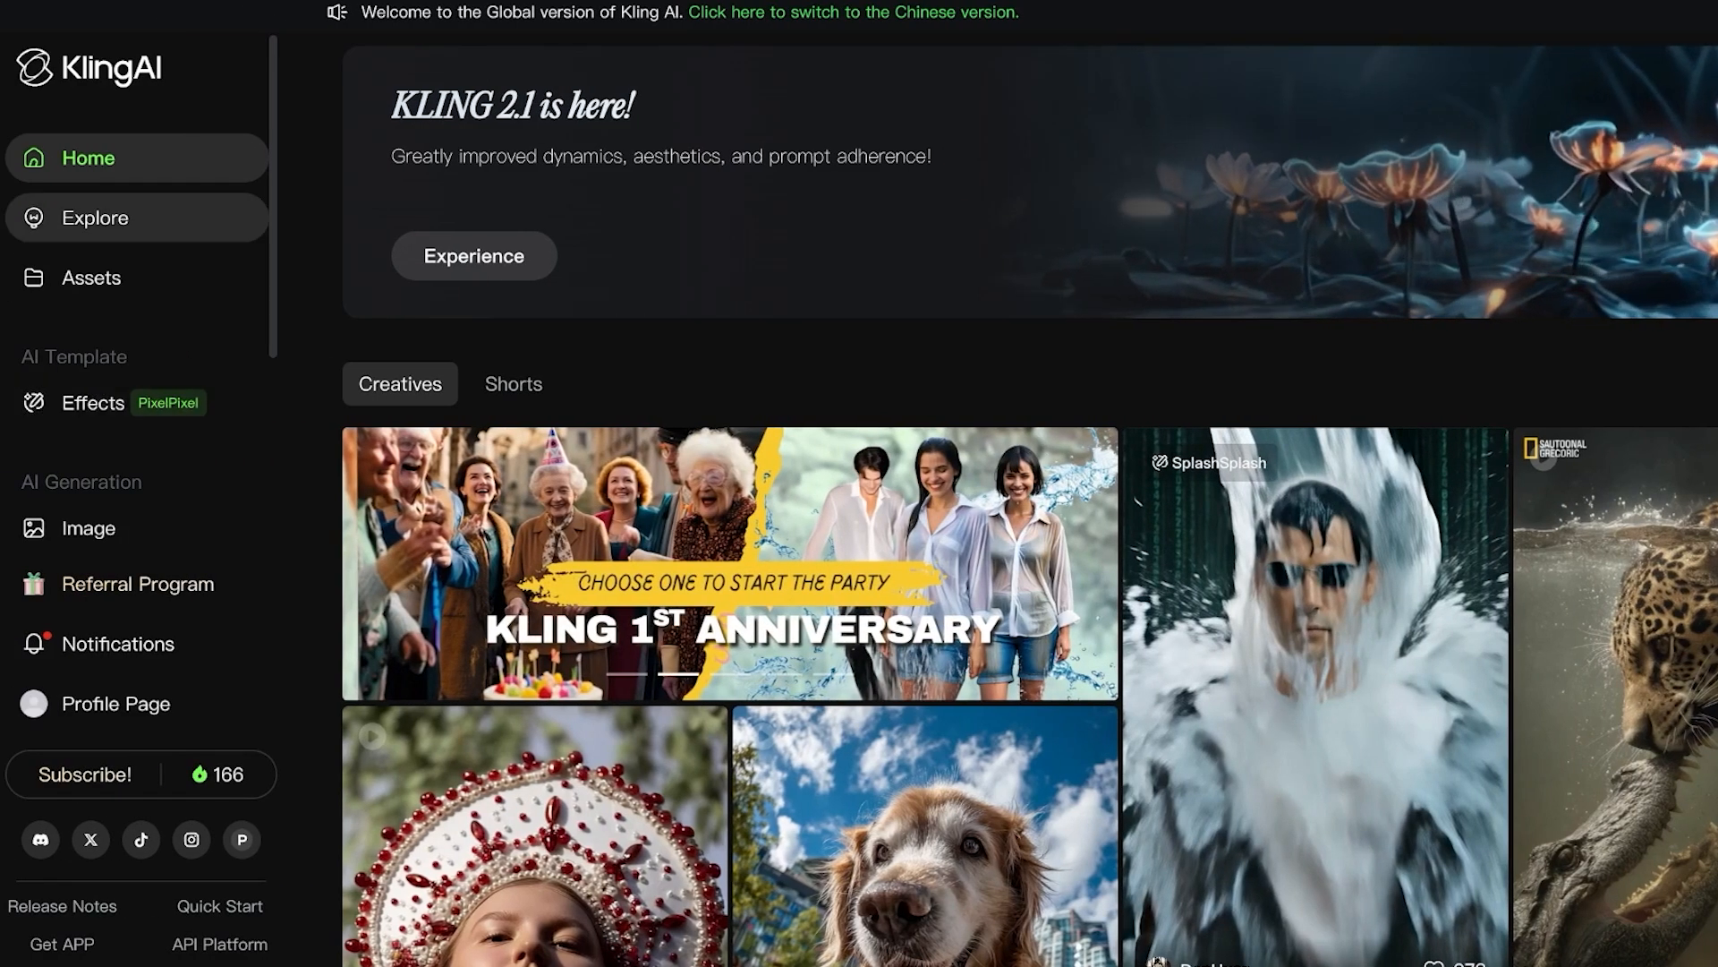
{"action": "left_click", "coordinate": [95, 218]}
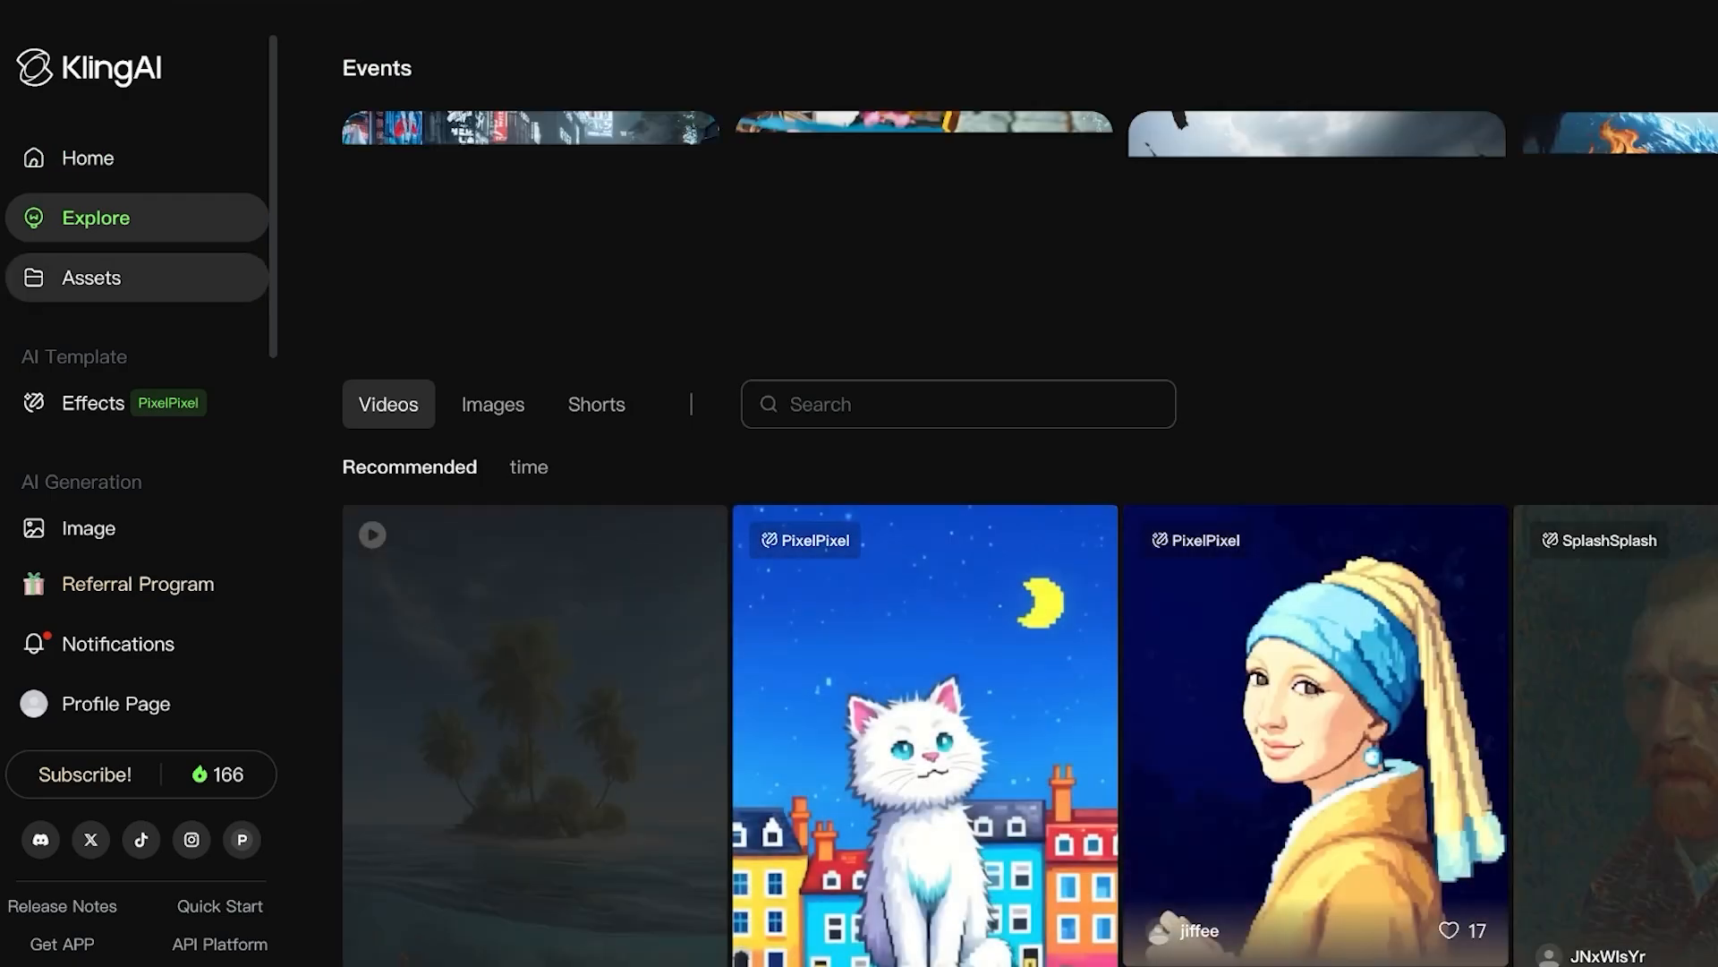
{"action": "scroll", "coordinate": [1029, 537], "scroll_direction": "down", "scroll_amount": 2}
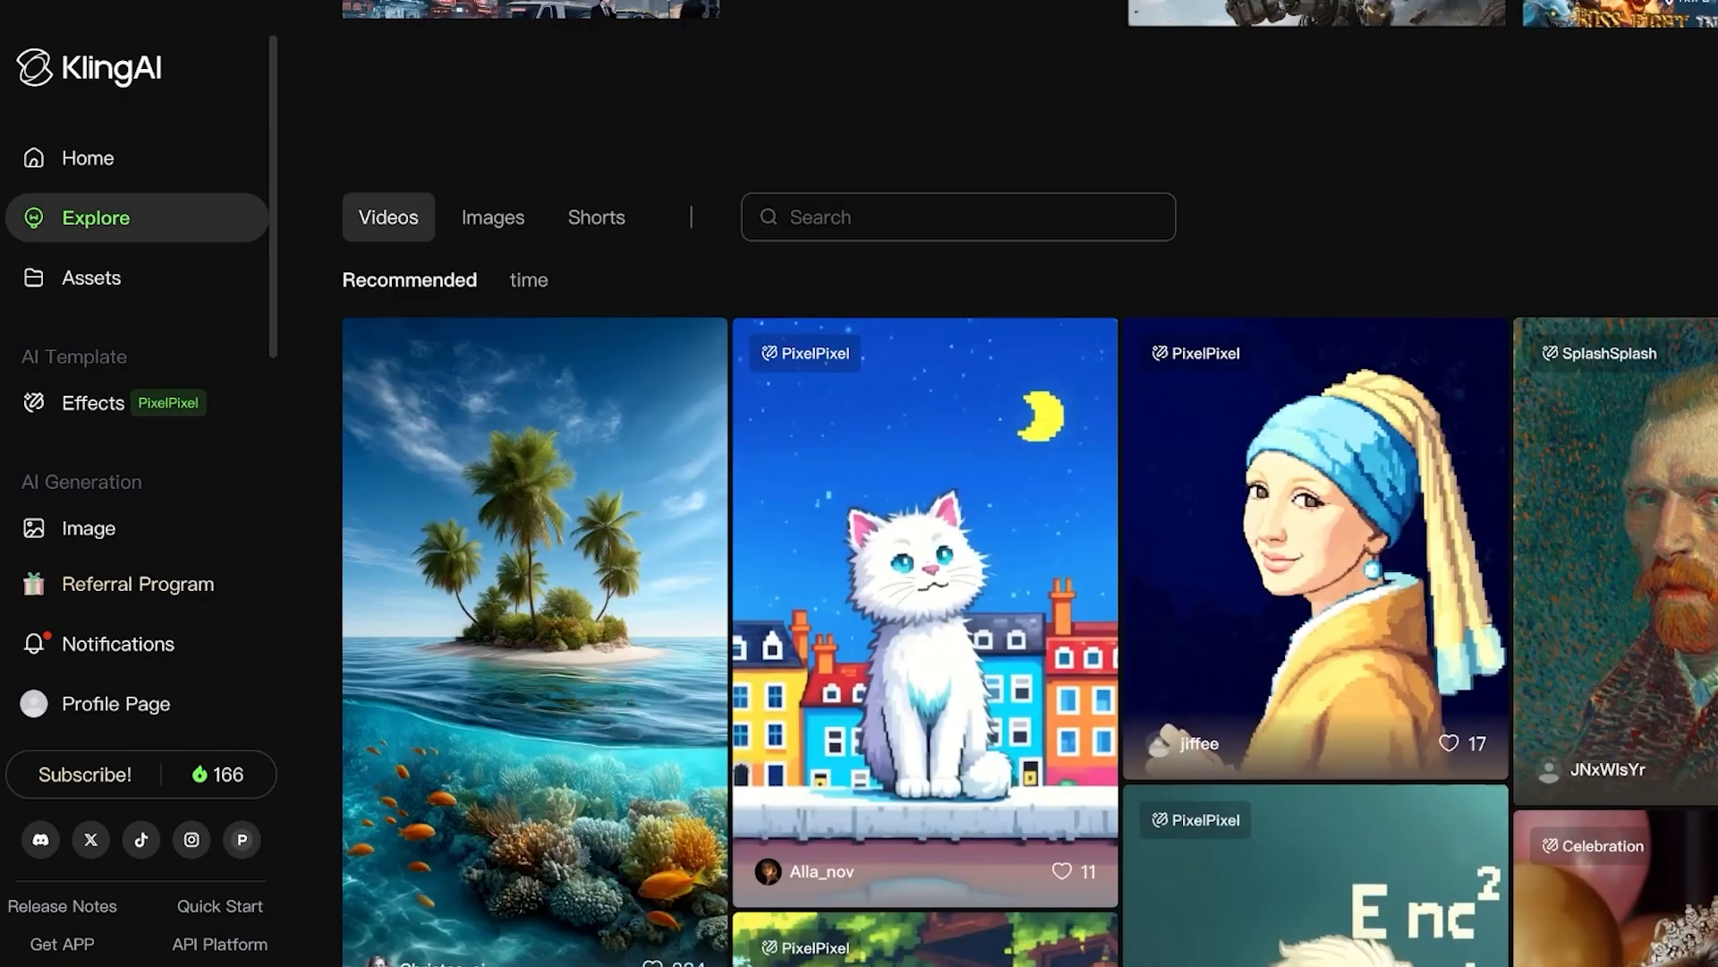
Step: View the Assets page, dismiss its folder tip, and look at the Effects templates
{"action": "left_click", "coordinate": [91, 278]}
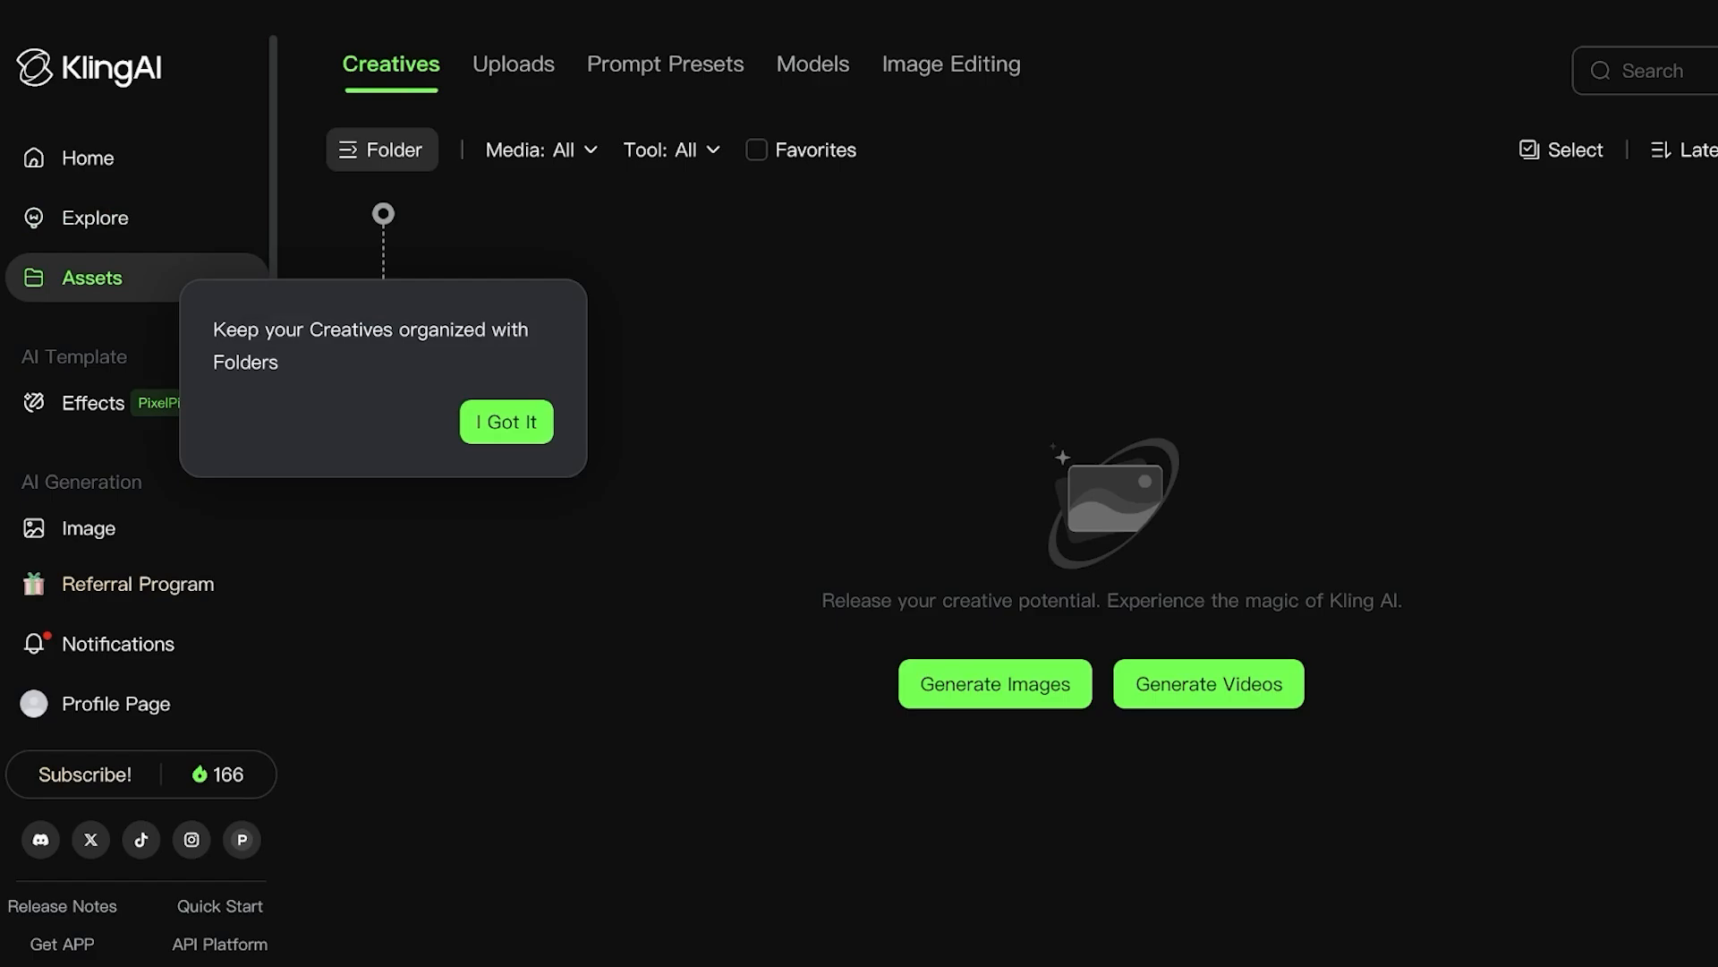
{"action": "left_click", "coordinate": [507, 421]}
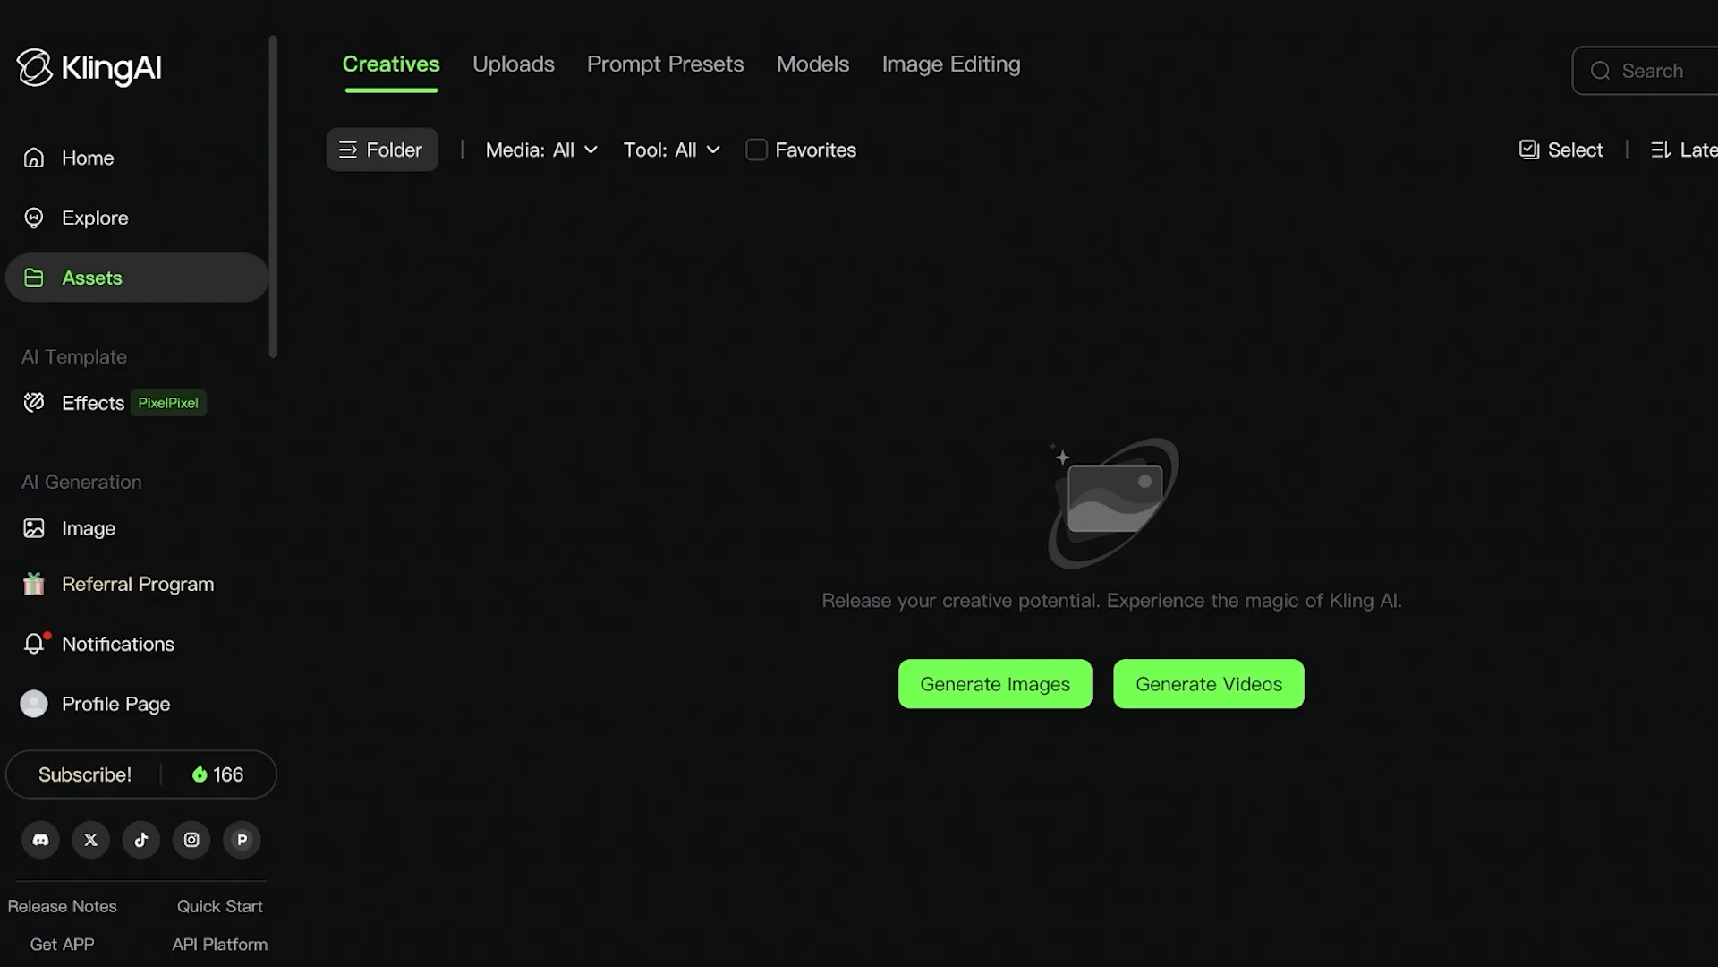
{"action": "left_click", "coordinate": [137, 403]}
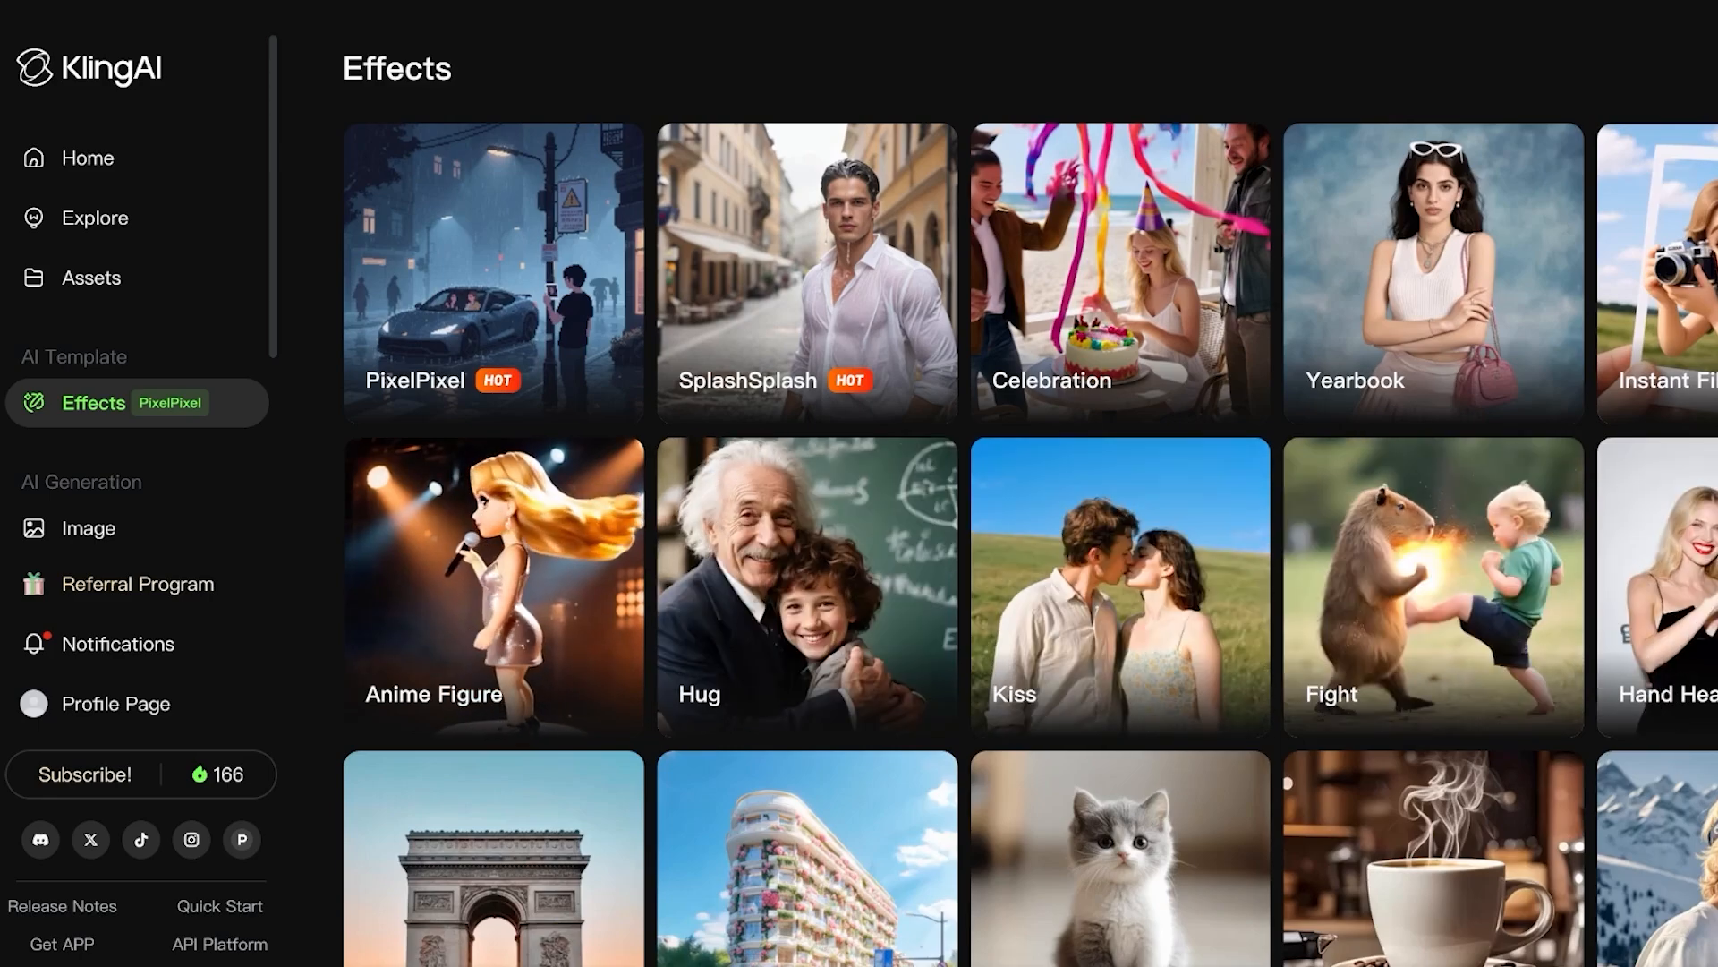
Step: Open Image Generation and go through the introductory tips for Elements and DeepSeek image prompts
{"action": "left_click", "coordinate": [87, 528]}
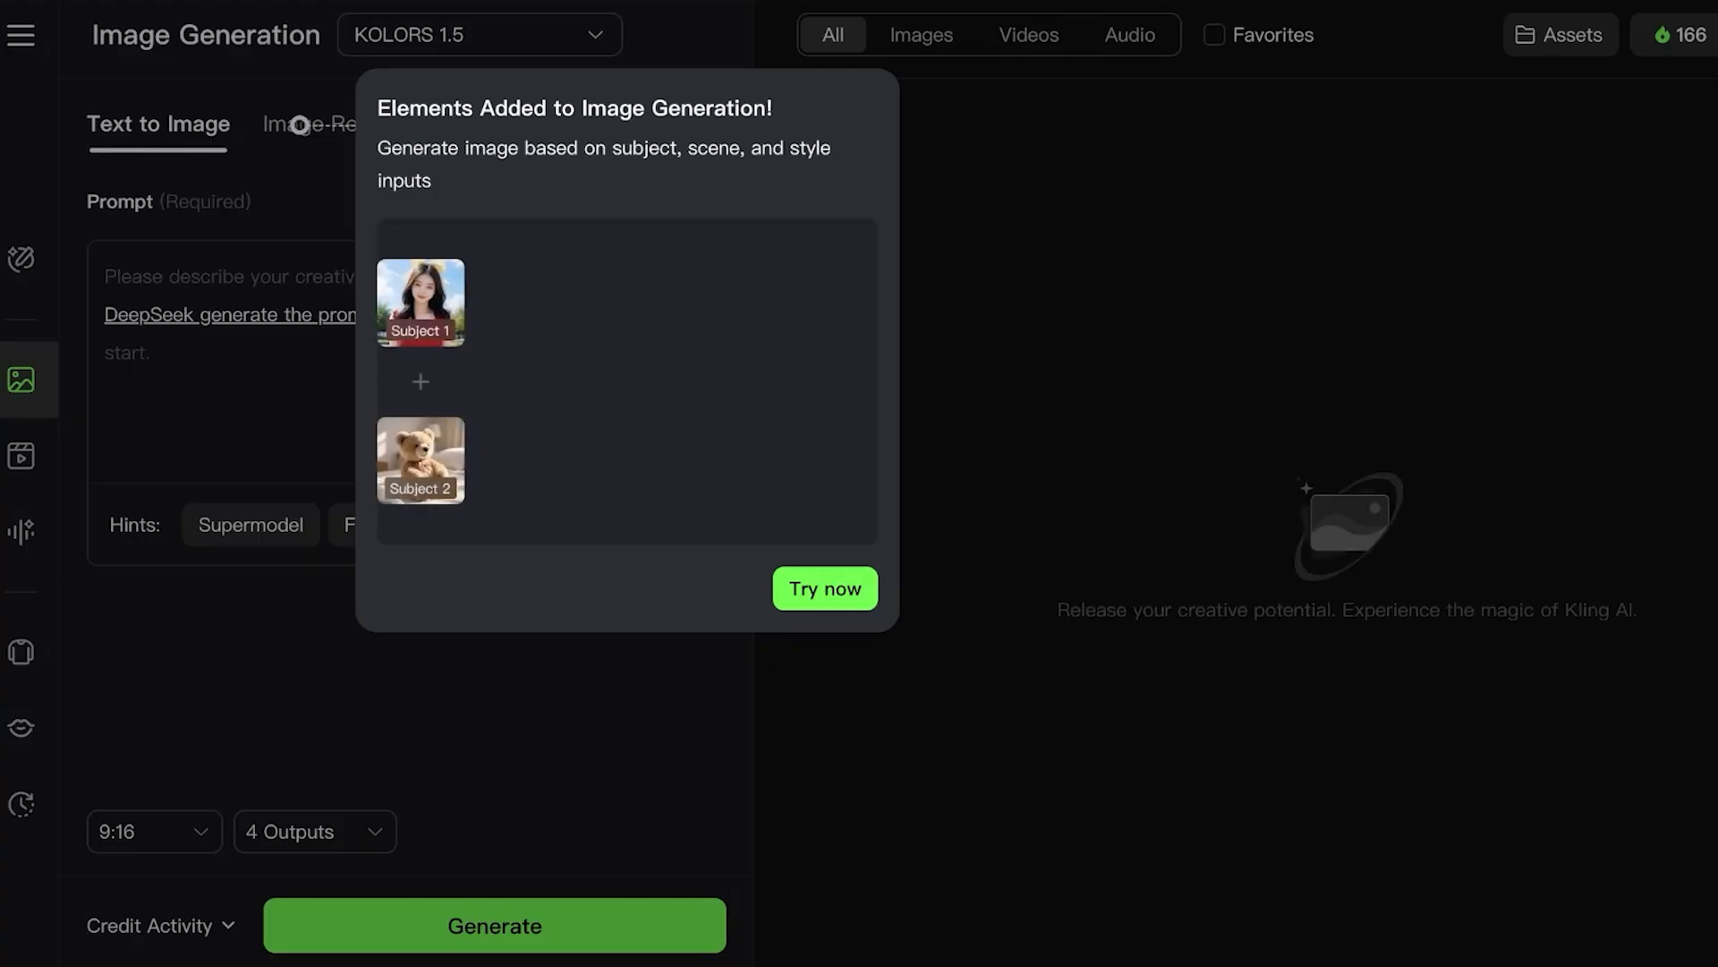
{"action": "left_click", "coordinate": [826, 588]}
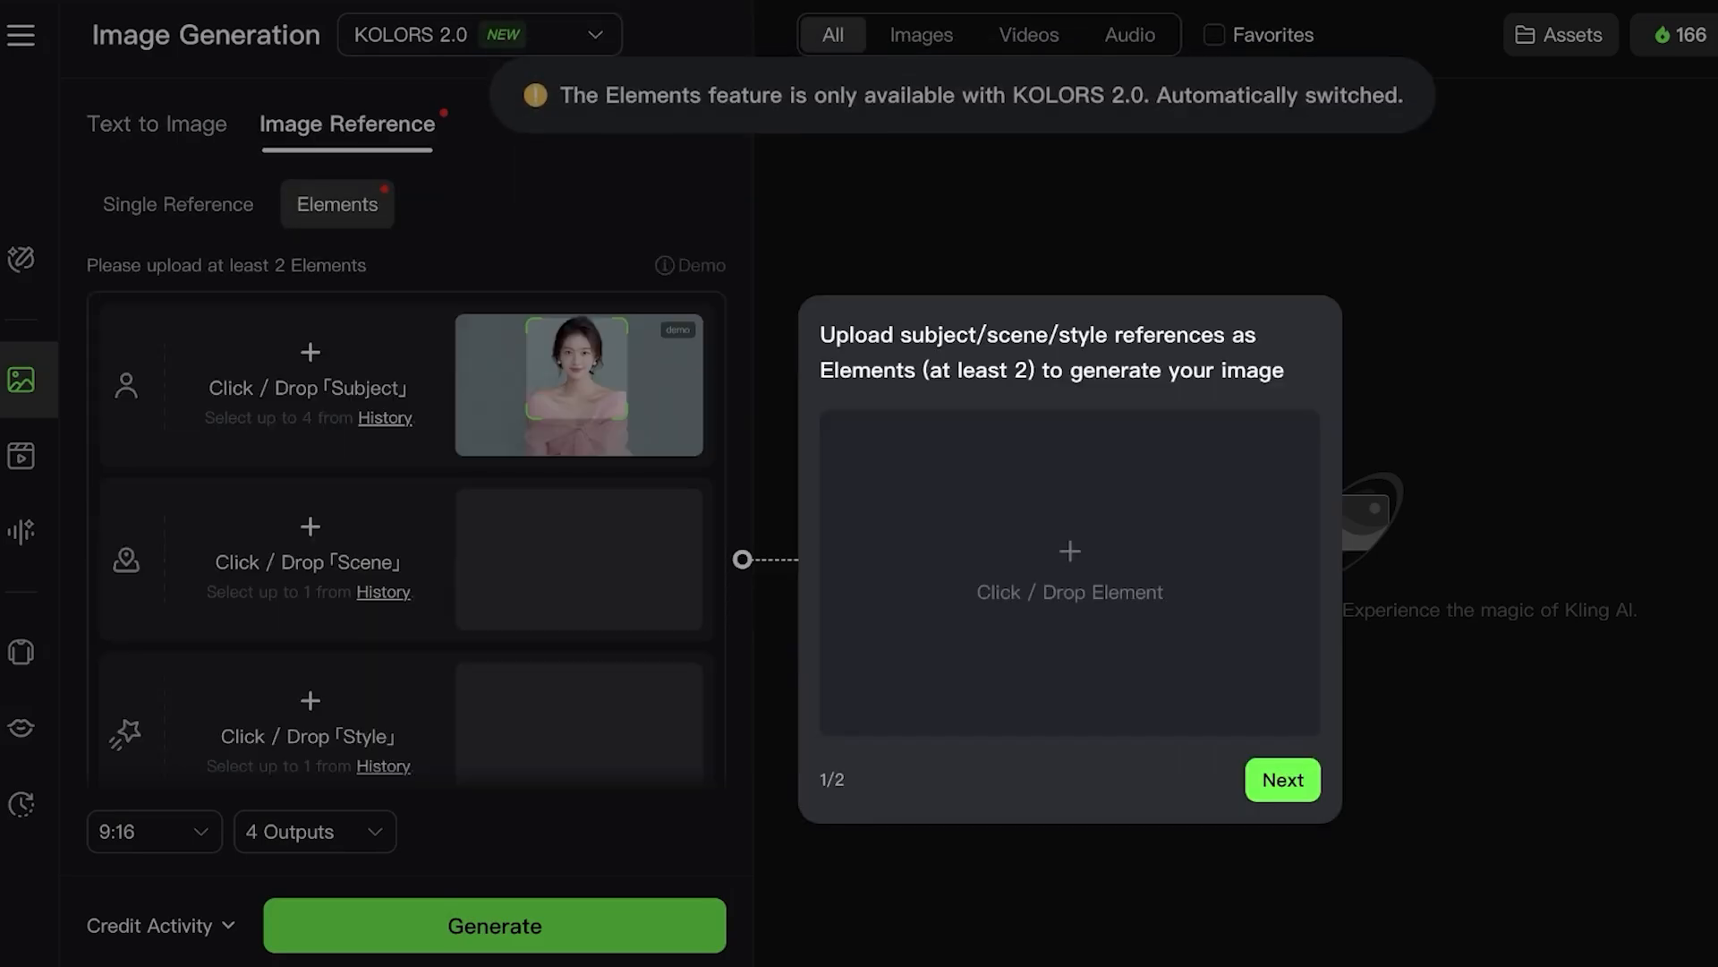
{"action": "left_click", "coordinate": [1284, 778]}
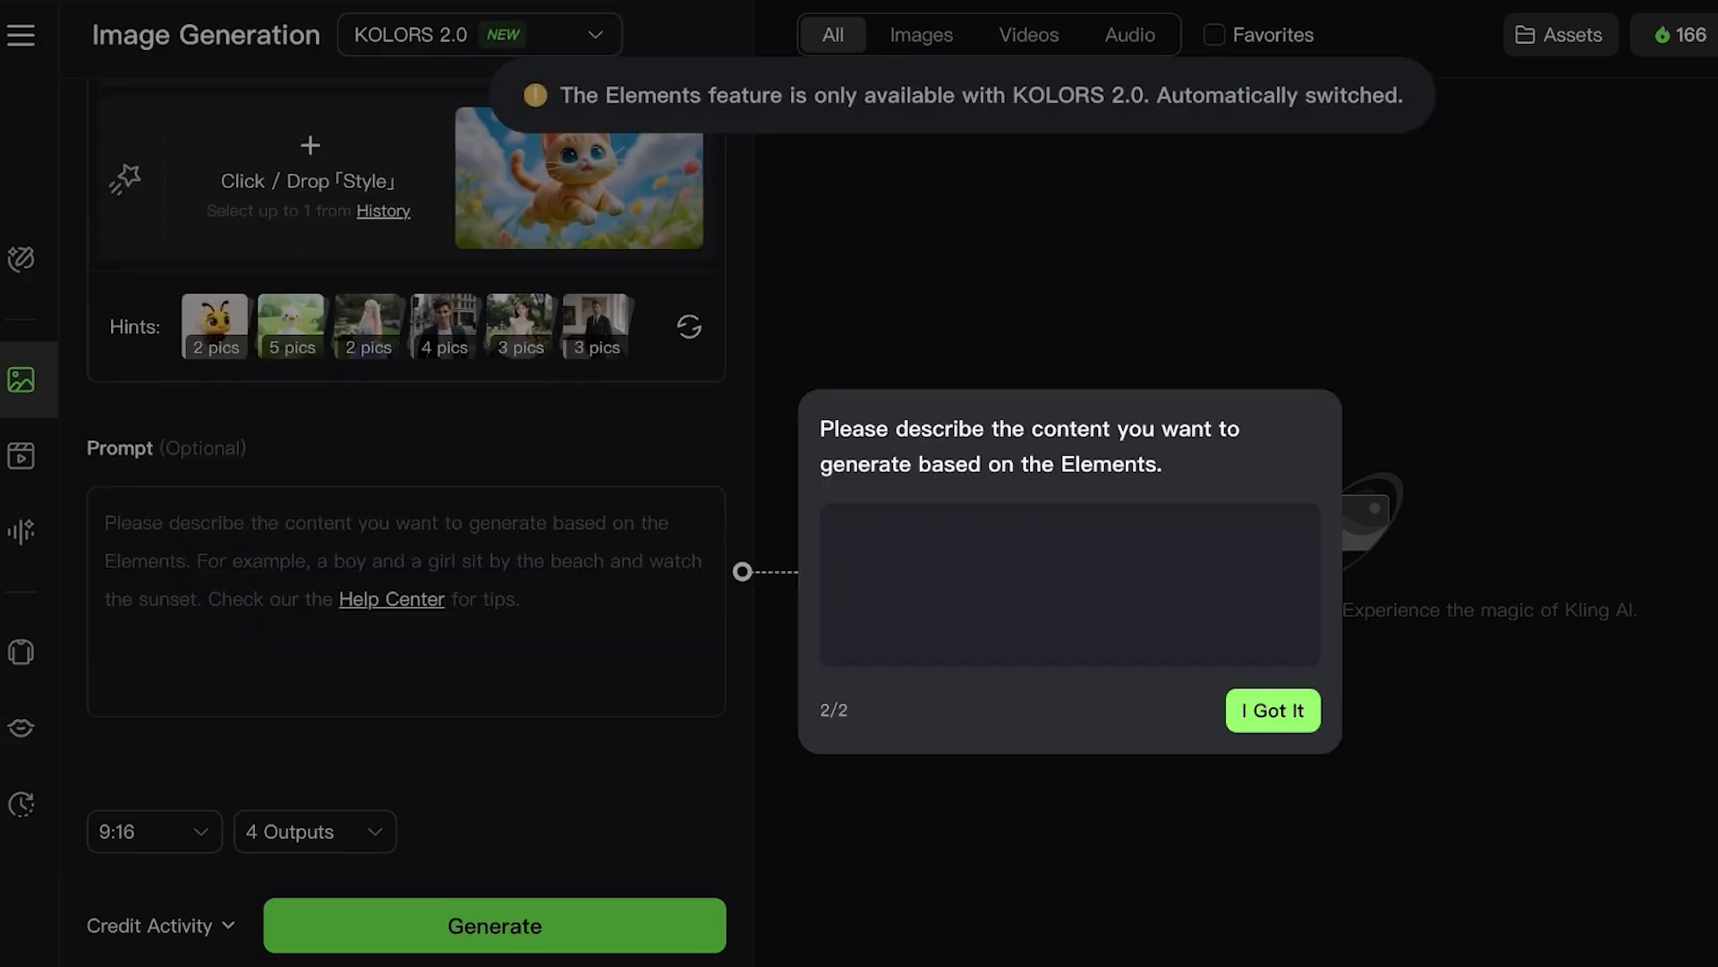
{"action": "left_click", "coordinate": [1275, 709]}
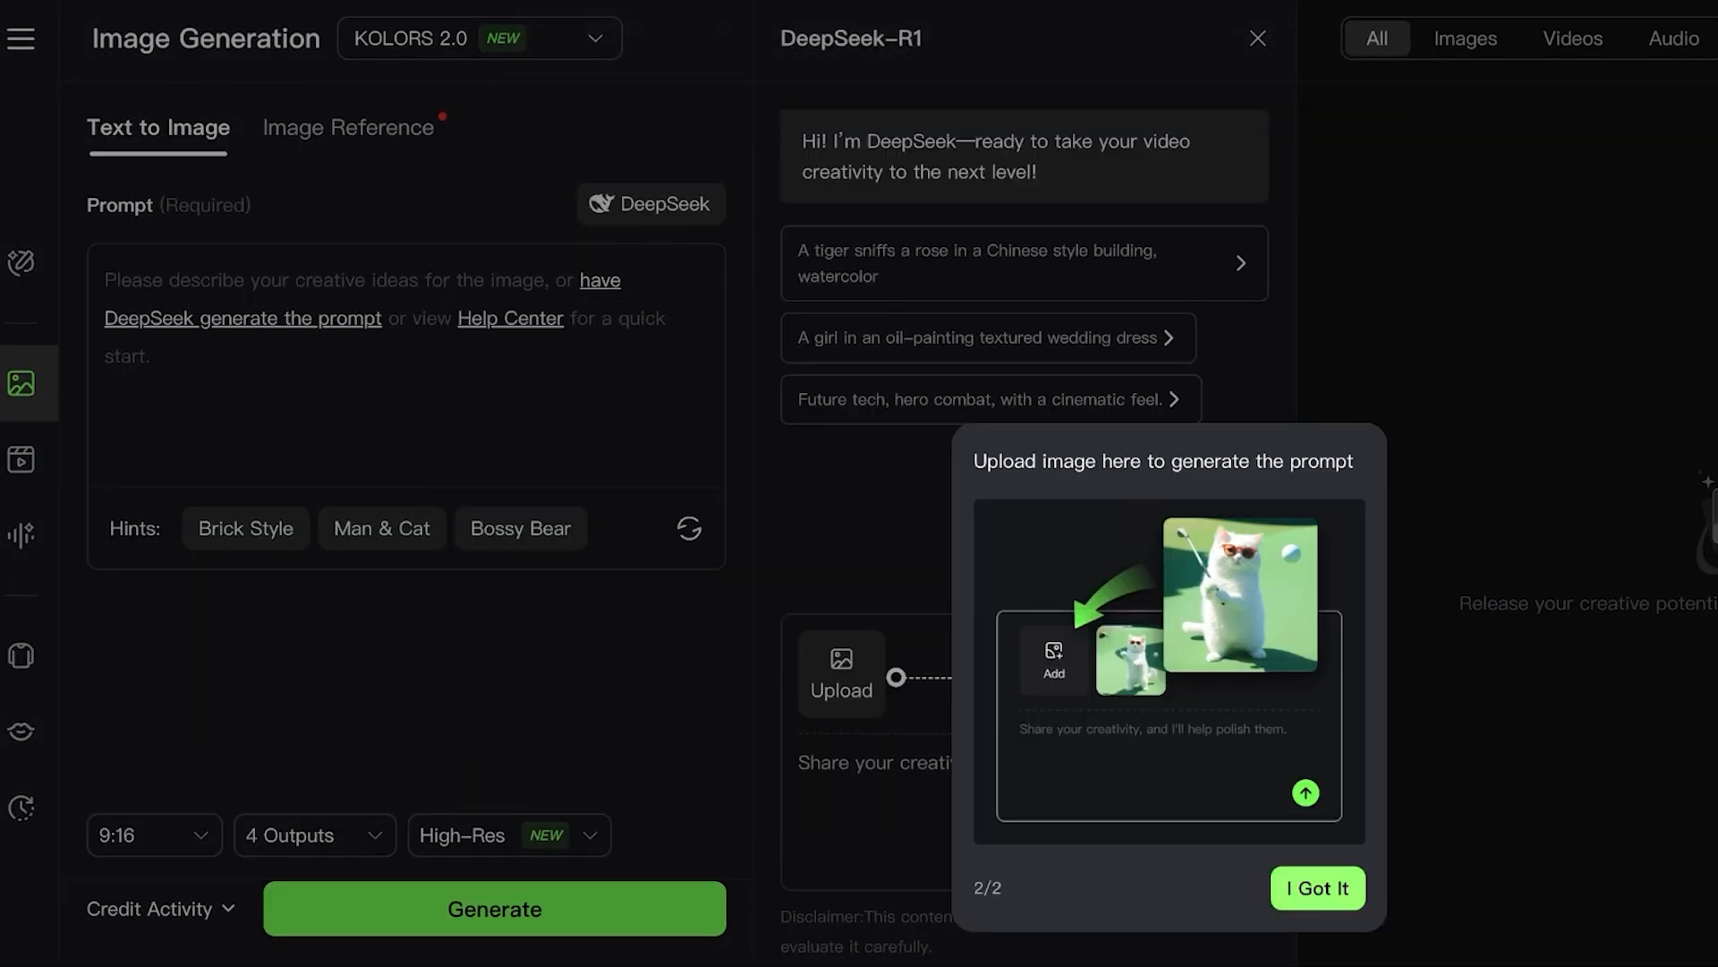
{"action": "left_click", "coordinate": [1317, 888]}
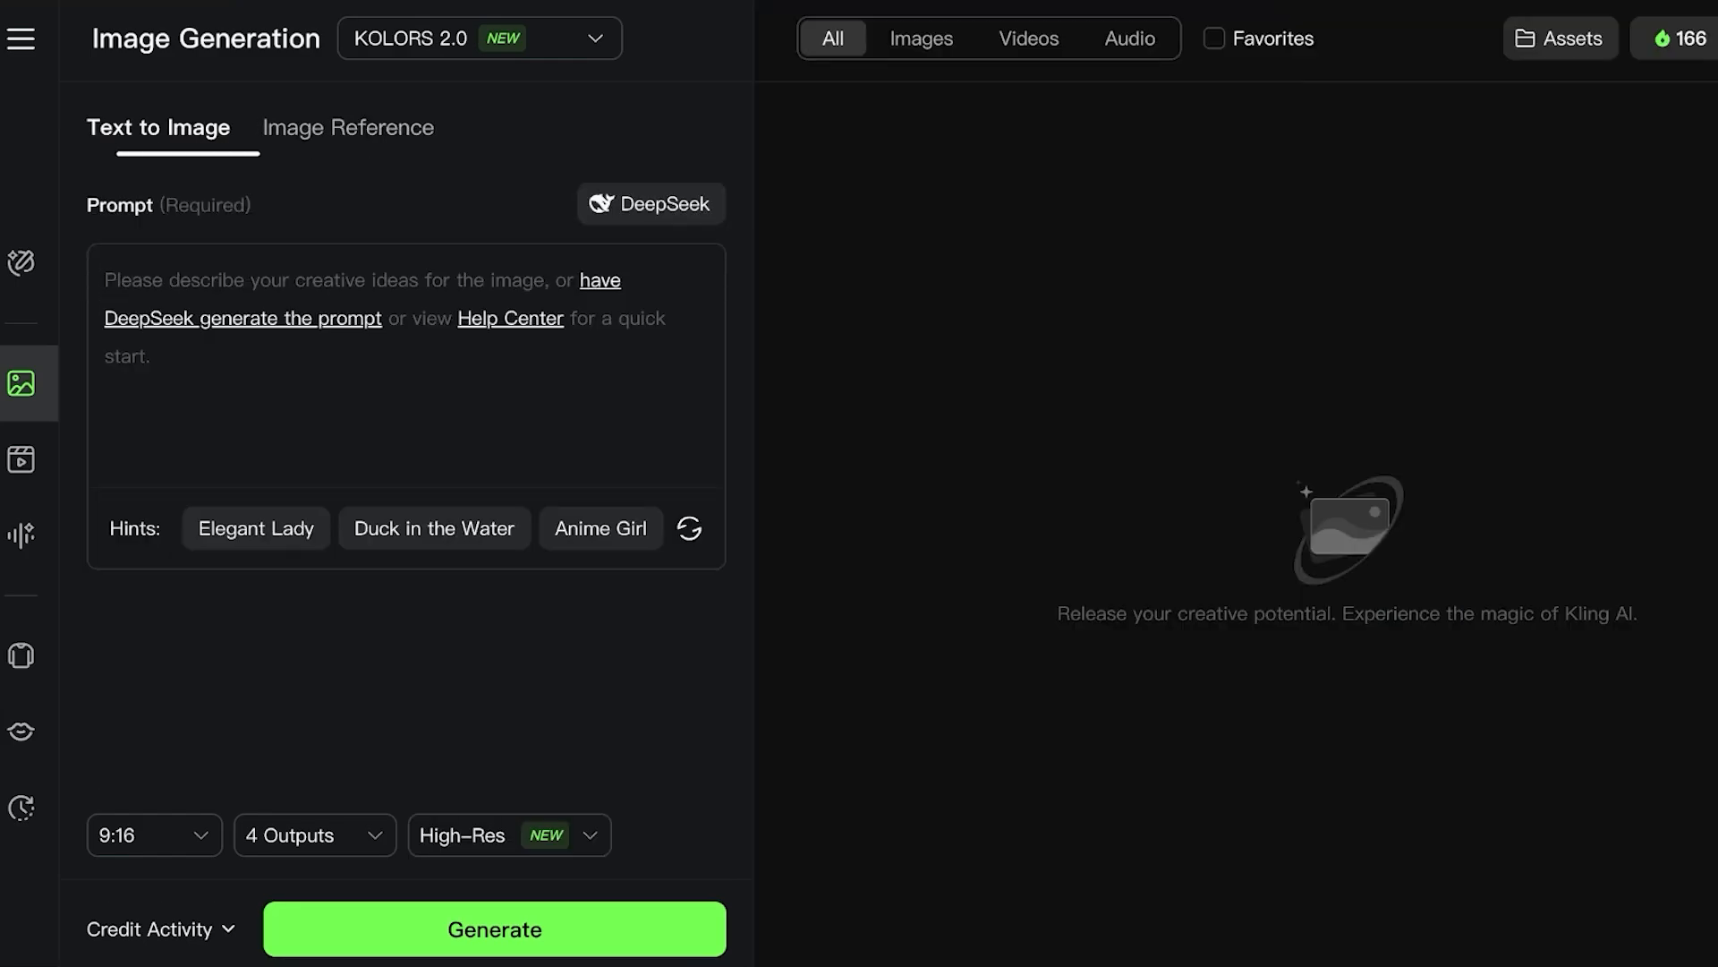
Step: Open Video Generation, dismiss the DeepSeek tip, and look at Elements before returning to Frames in Image to Video
{"action": "left_click", "coordinate": [21, 459]}
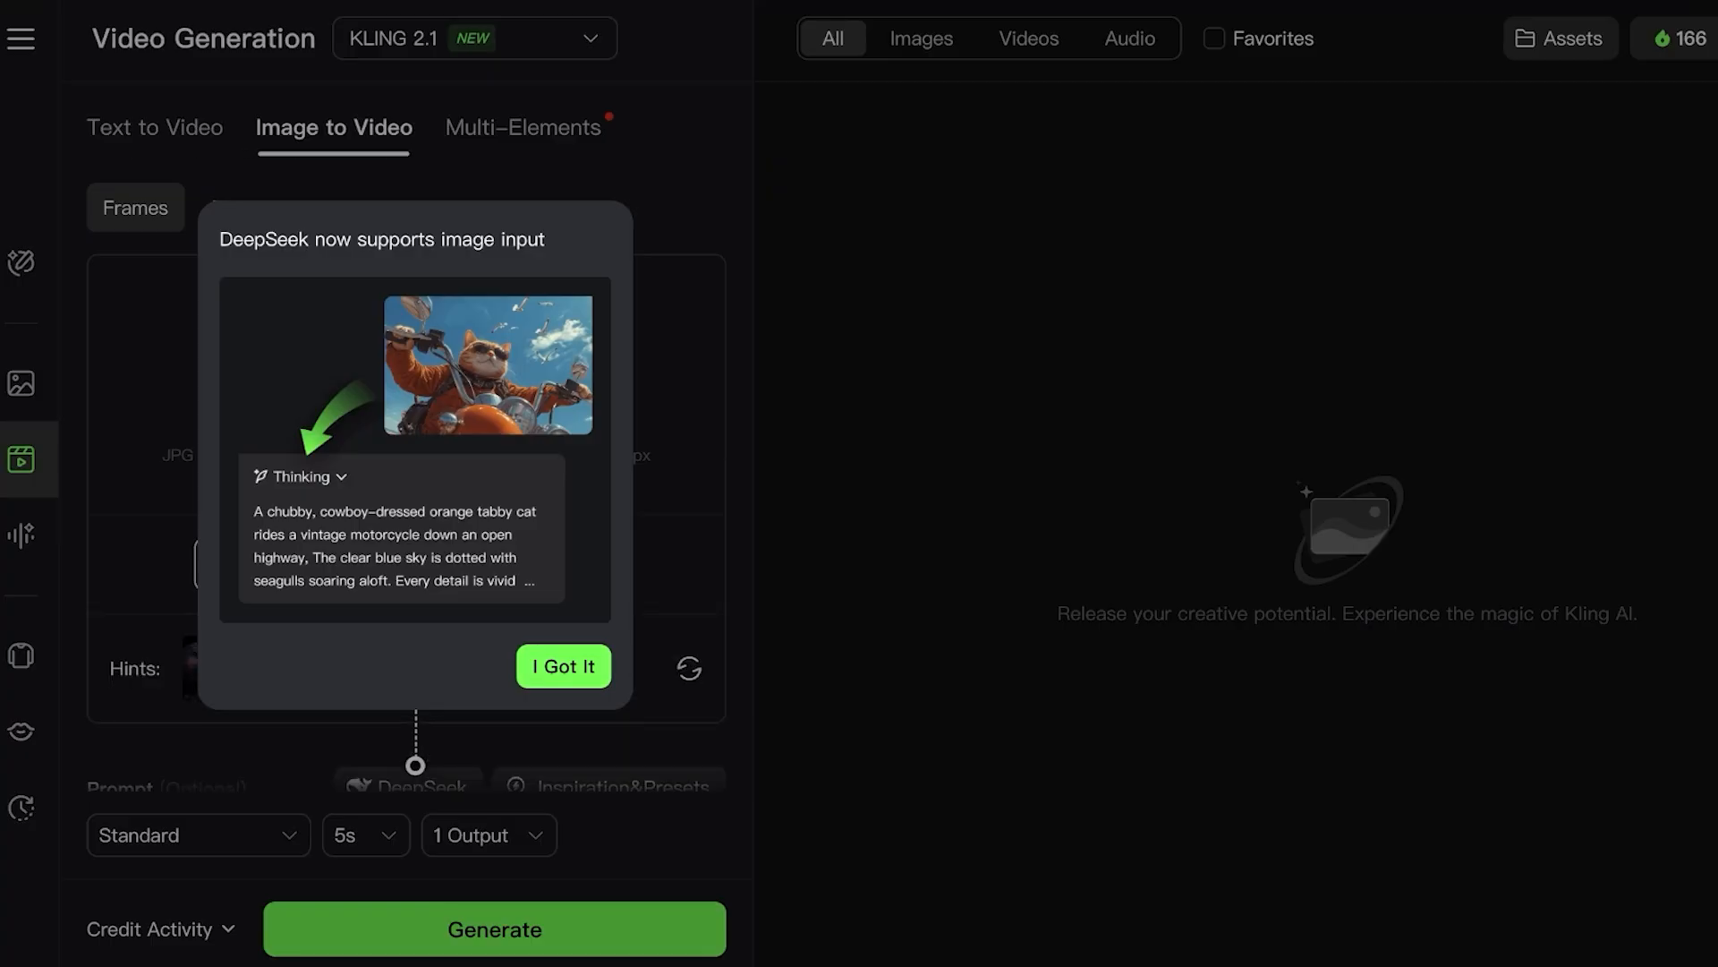
{"action": "left_click", "coordinate": [564, 667]}
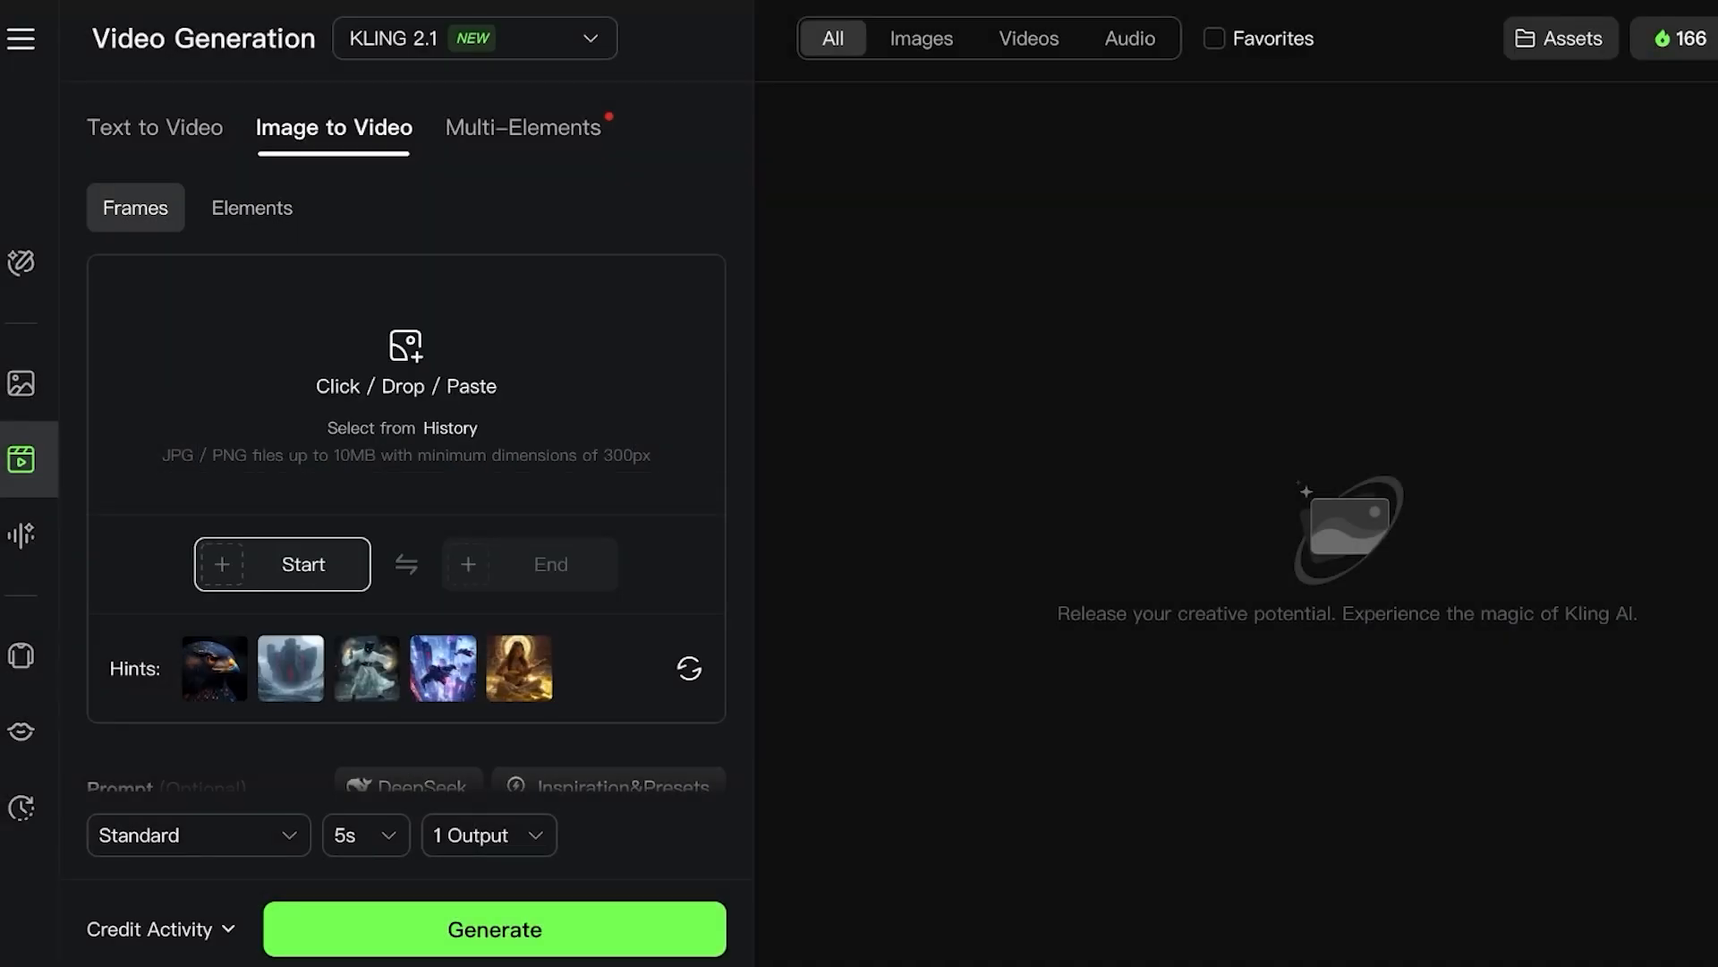
{"action": "left_click", "coordinate": [251, 207]}
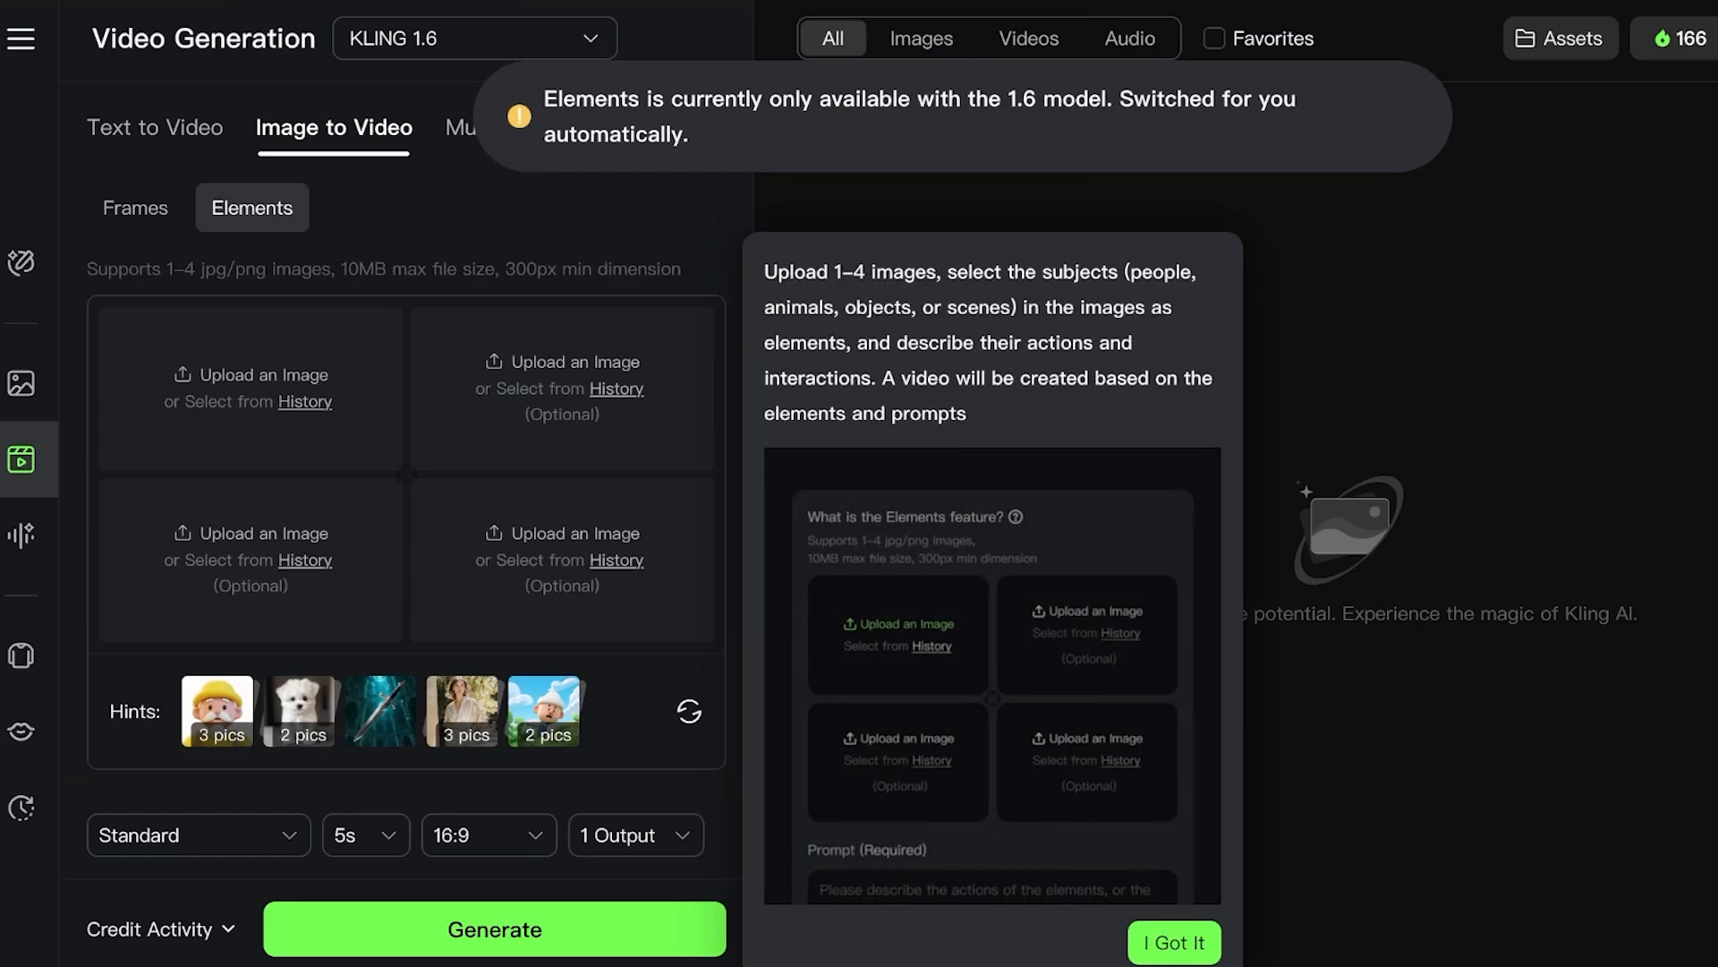
{"action": "left_click", "coordinate": [135, 208]}
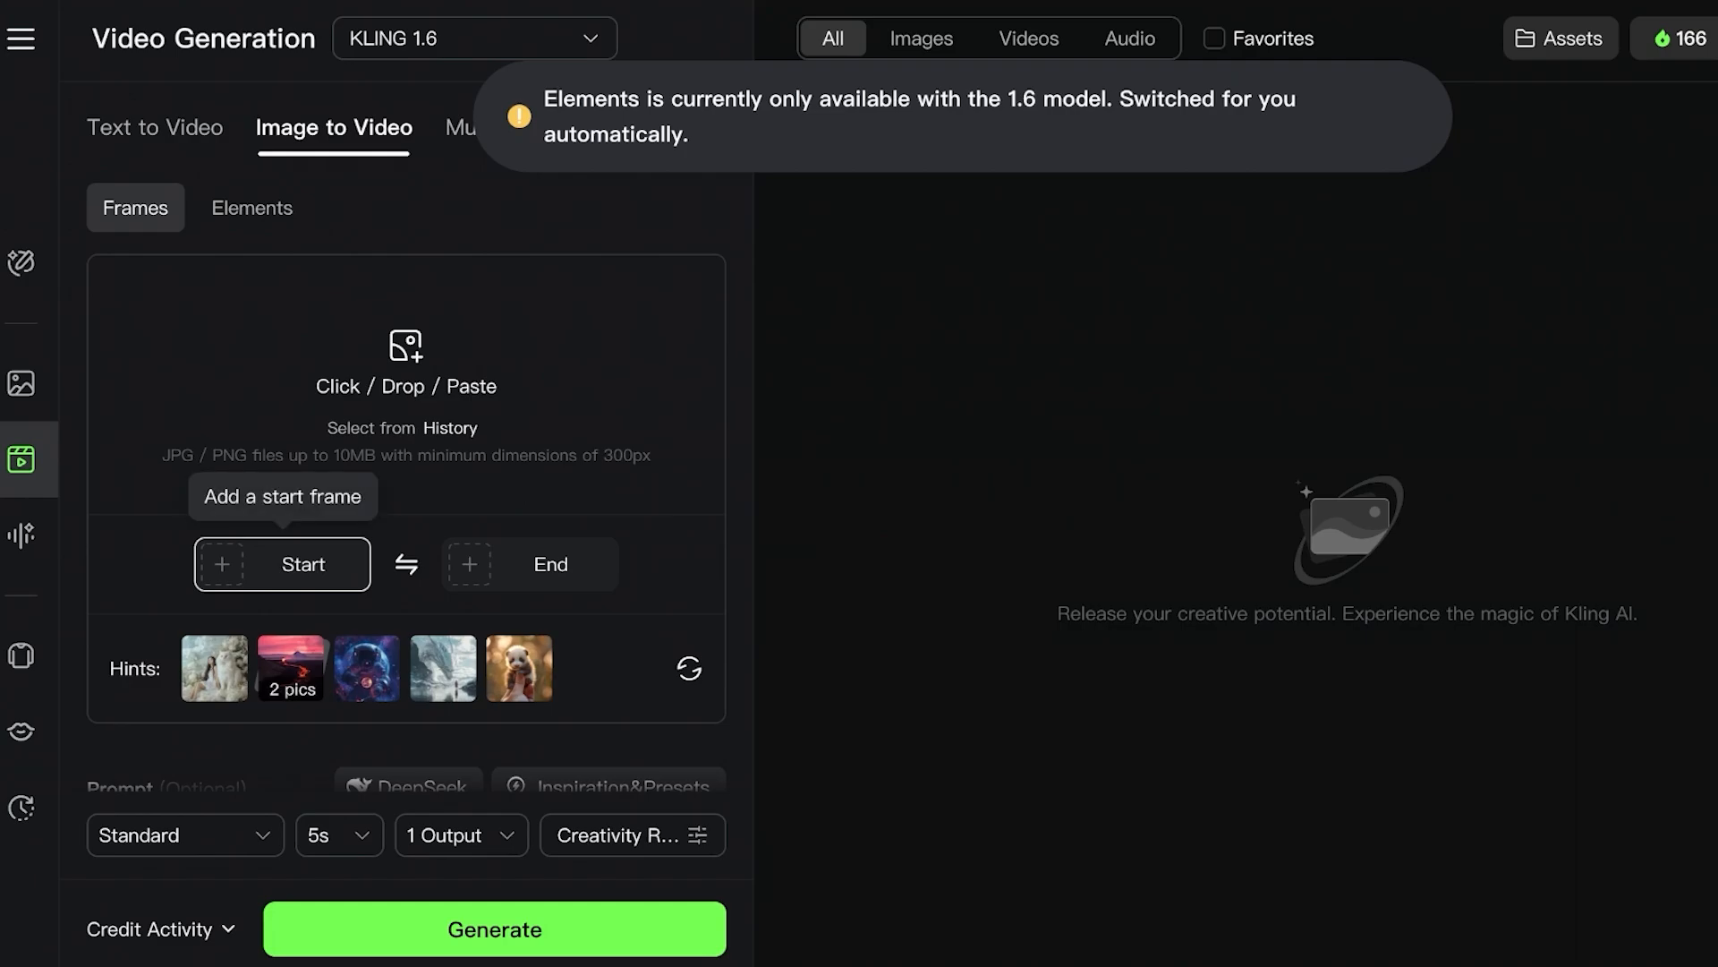
Step: Try several sample hint images as frames, finishing with the astronaut as the start frame
{"action": "left_click", "coordinate": [283, 564]}
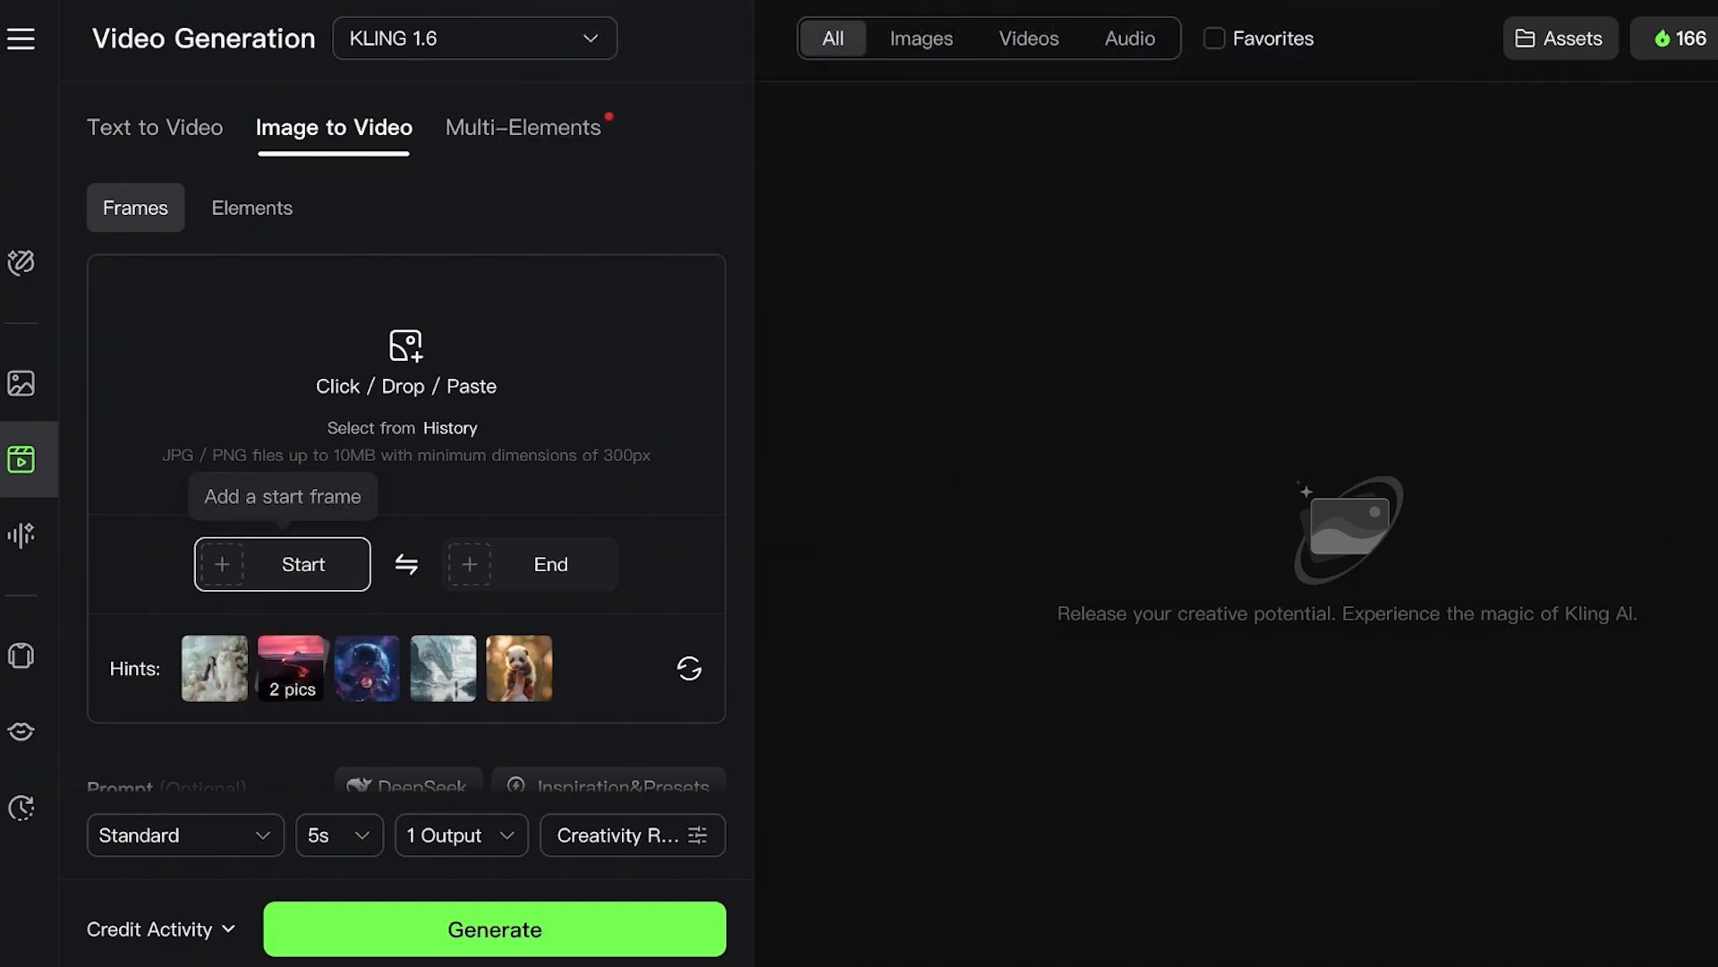
{"action": "left_click", "coordinate": [214, 668]}
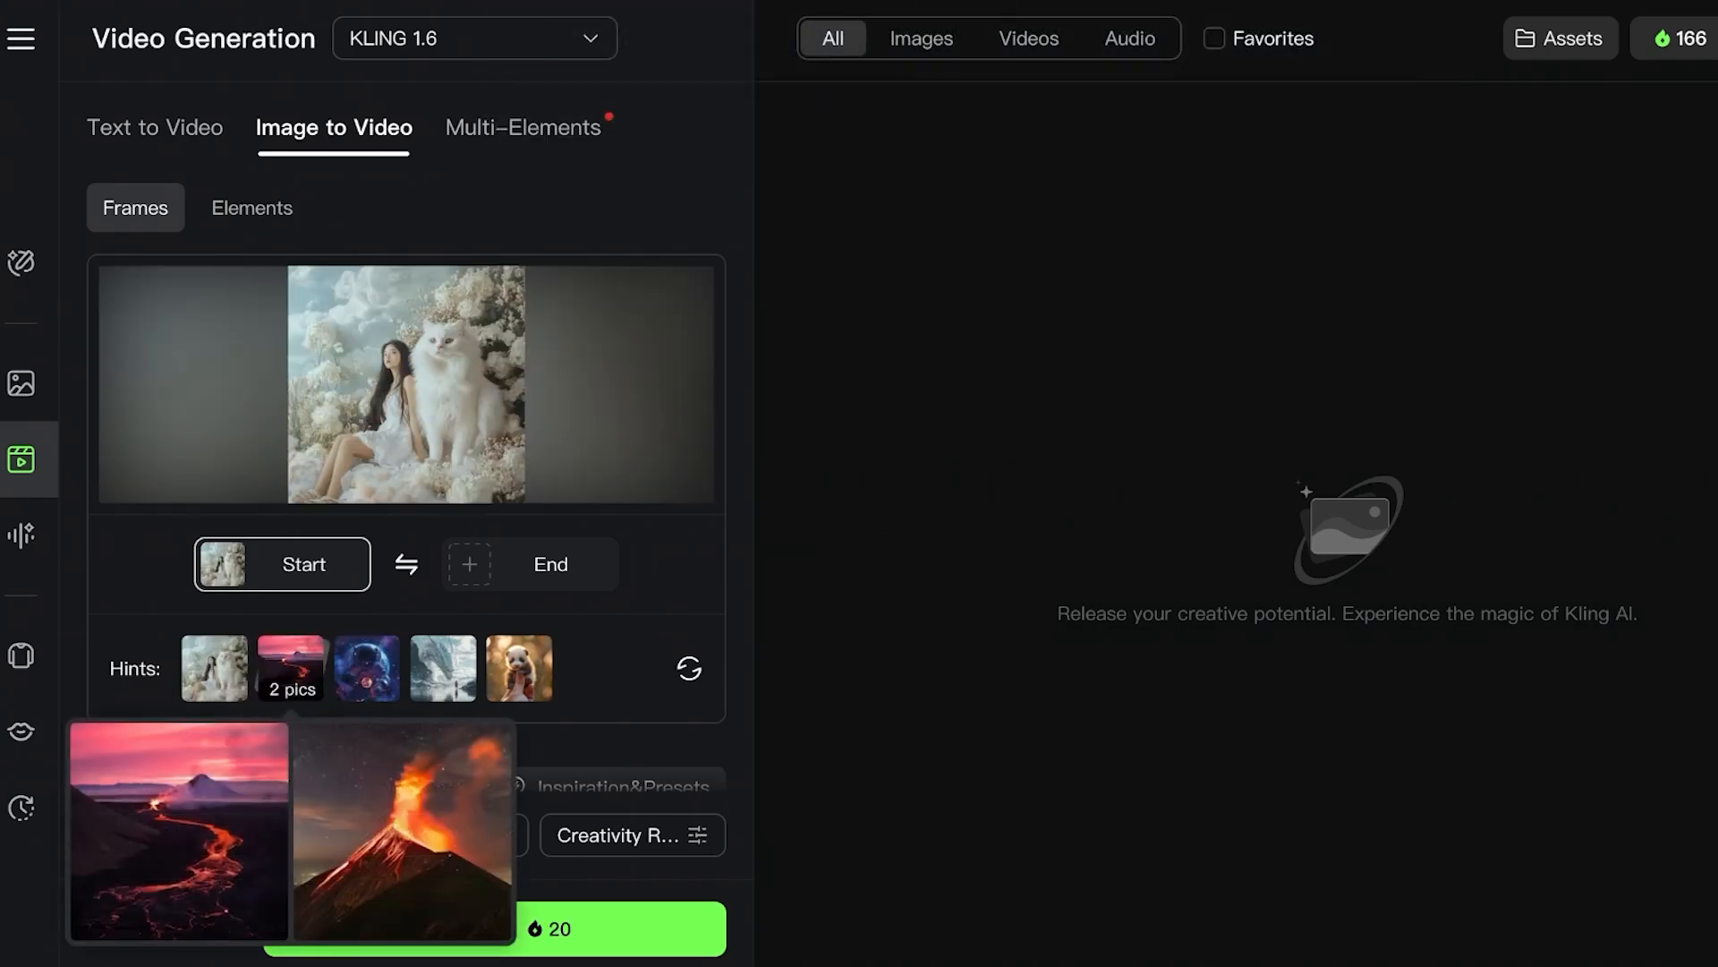
{"action": "left_click", "coordinate": [291, 667]}
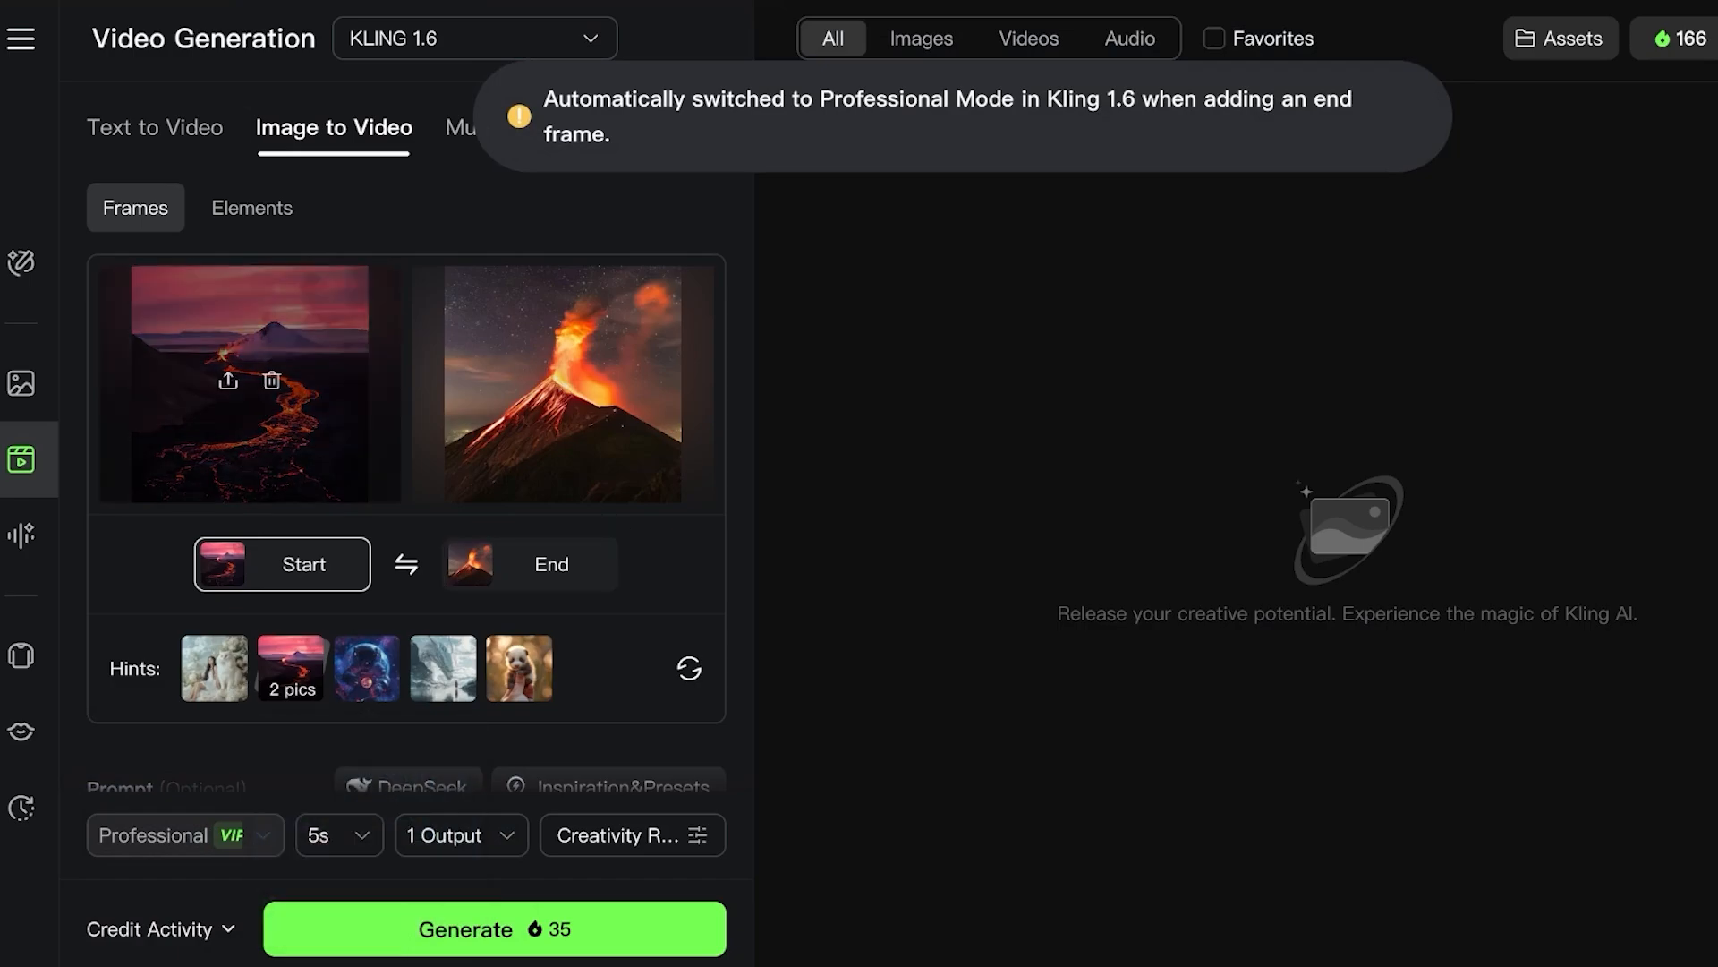
{"action": "left_click", "coordinate": [367, 668]}
Step: Load the two-picture volcano sample as start and end frames and swap them so the erupting volcano is the start frame
{"action": "left_click", "coordinate": [530, 564]}
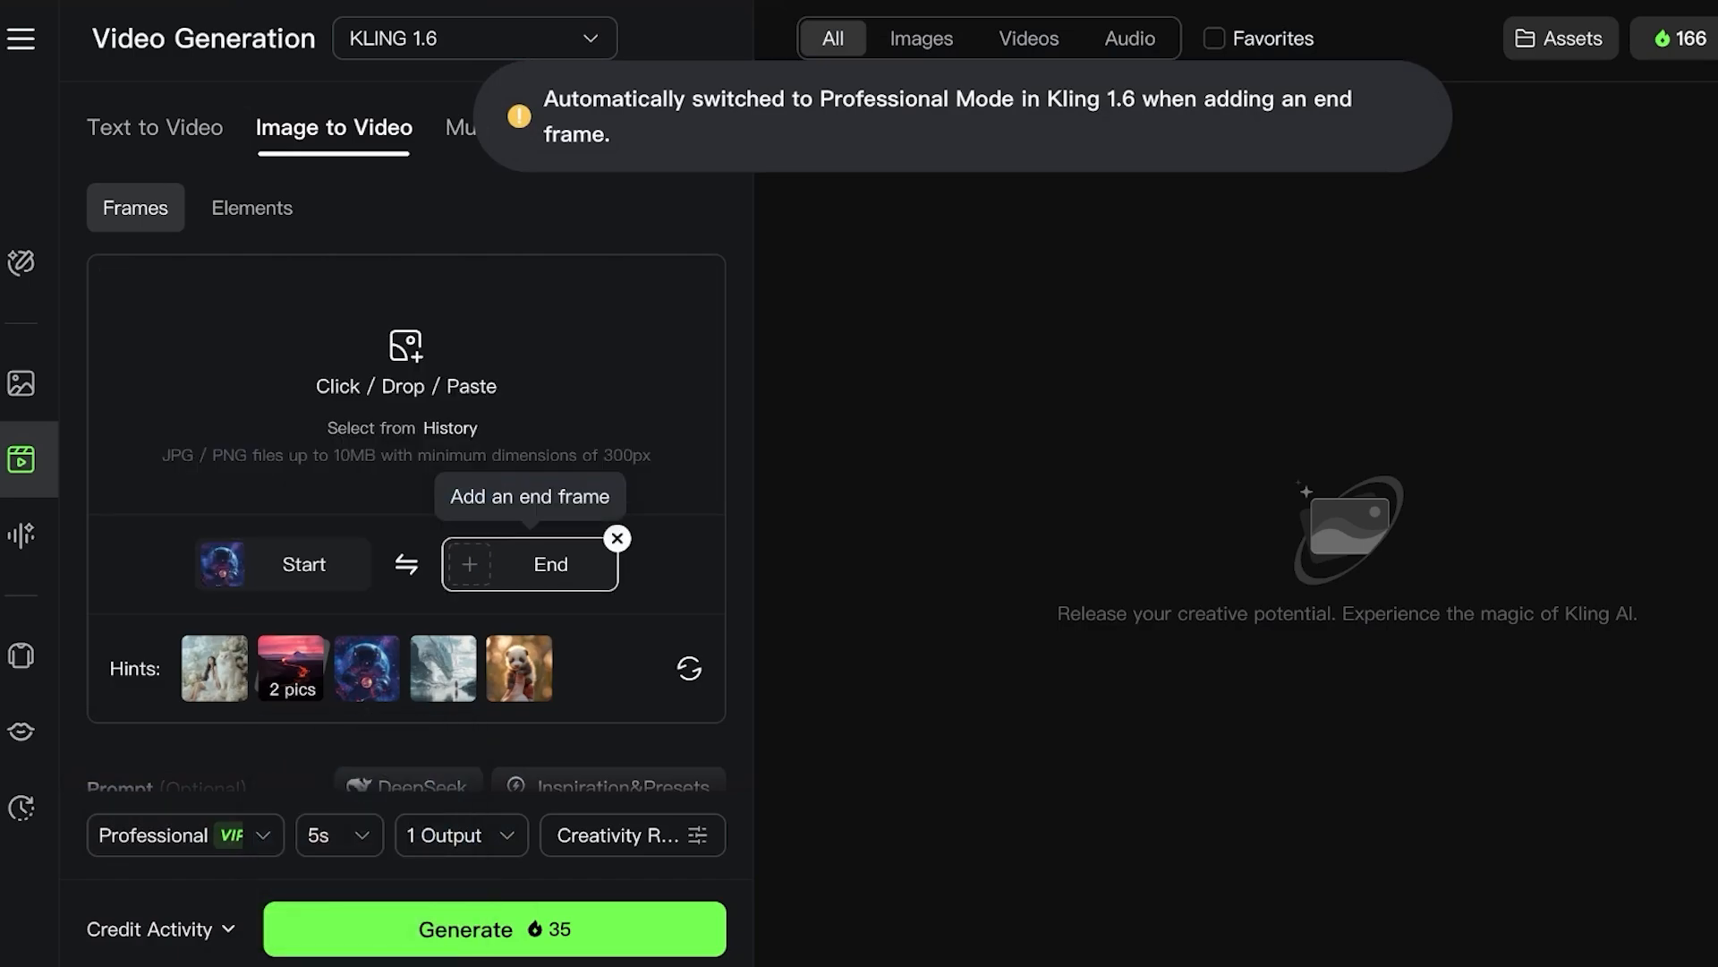
{"action": "left_click", "coordinate": [291, 668]}
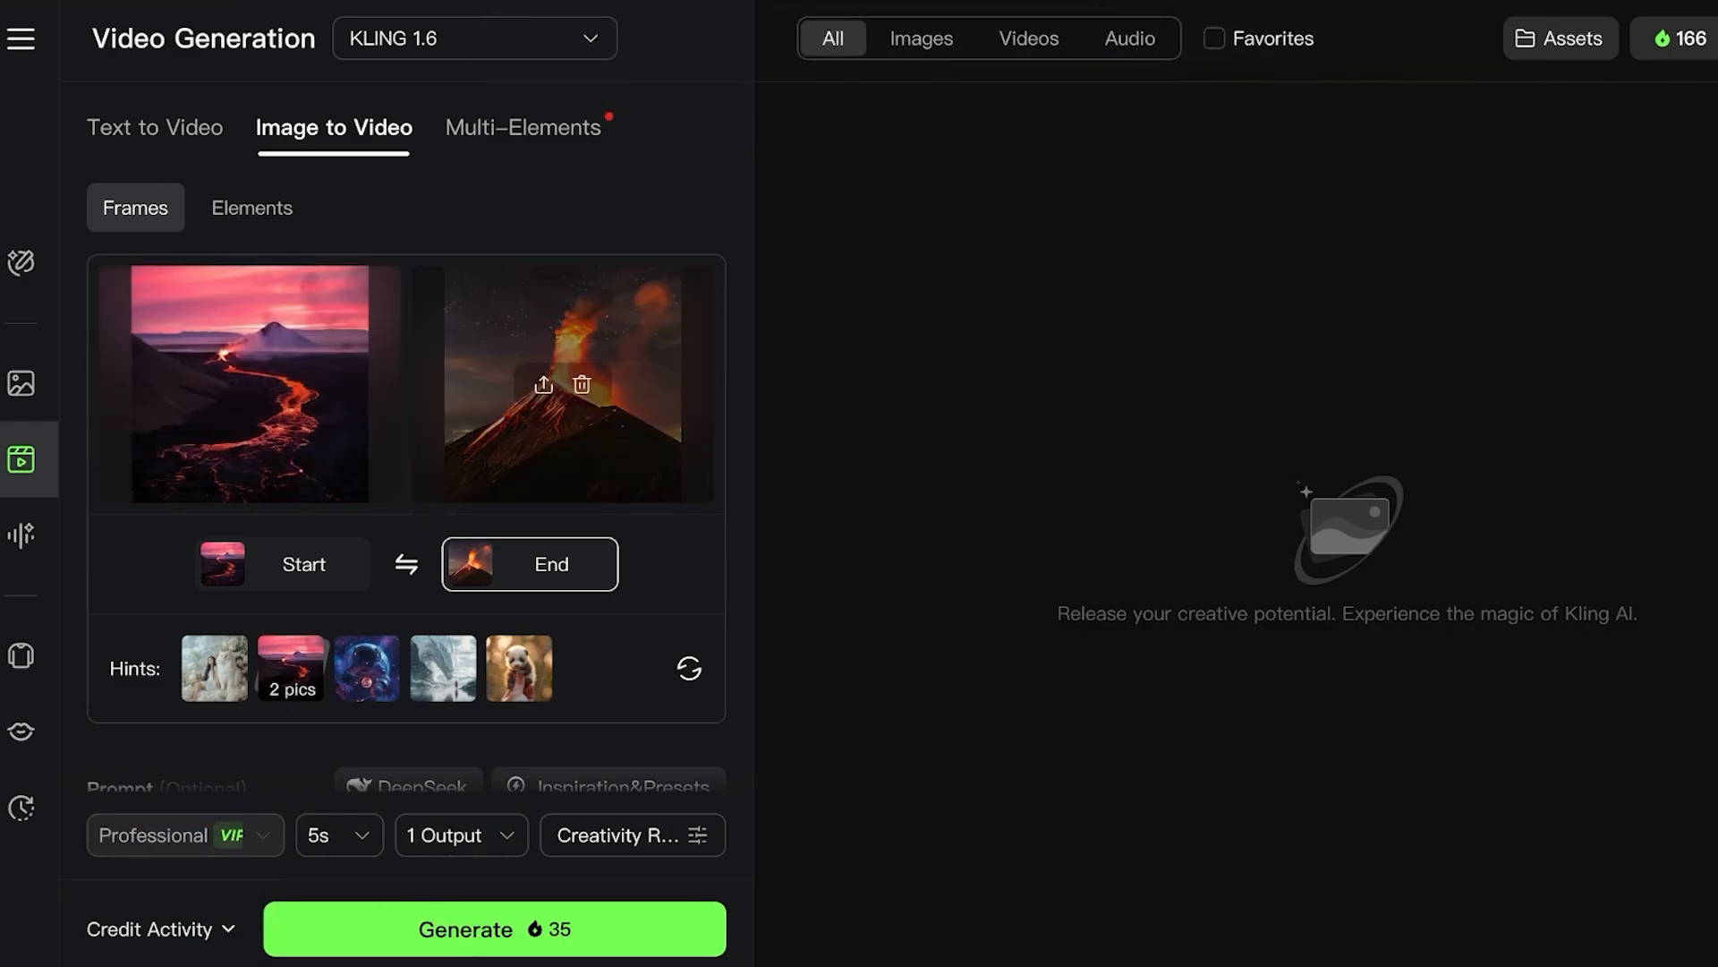
{"action": "left_click", "coordinate": [406, 564]}
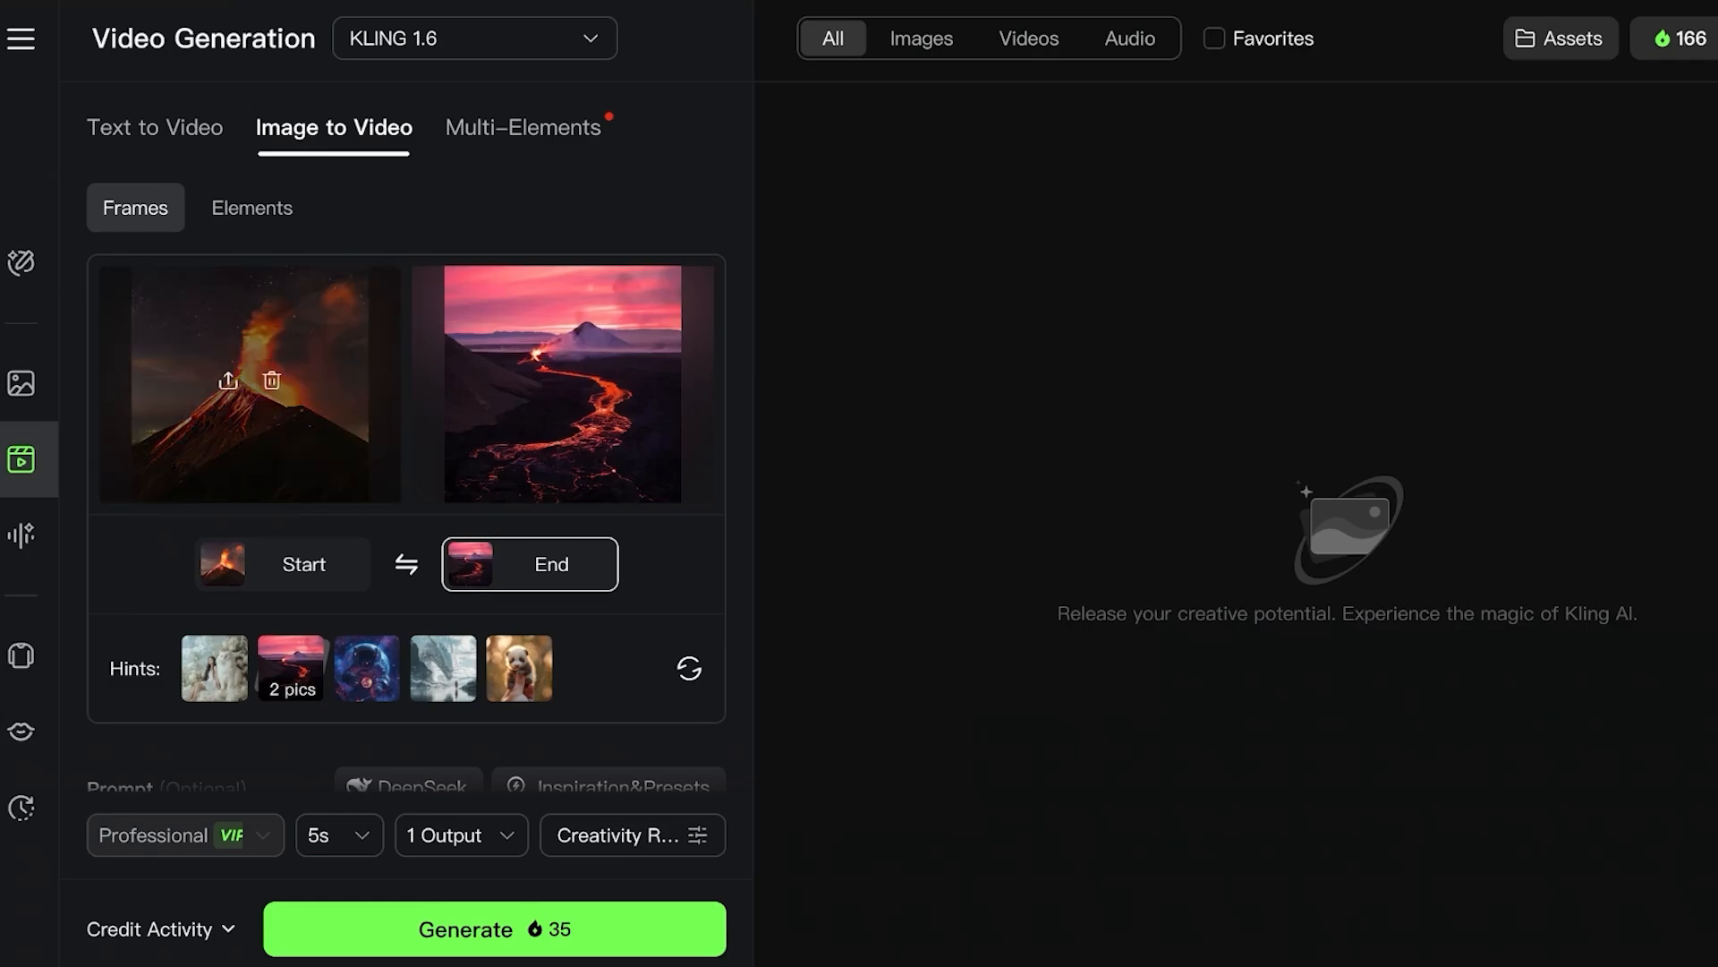
Step: Examine the volcano start and end frames together with the sample prompt text that describes the video
{"action": "scroll", "coordinate": [563, 394], "scroll_direction": "down", "scroll_amount": 1}
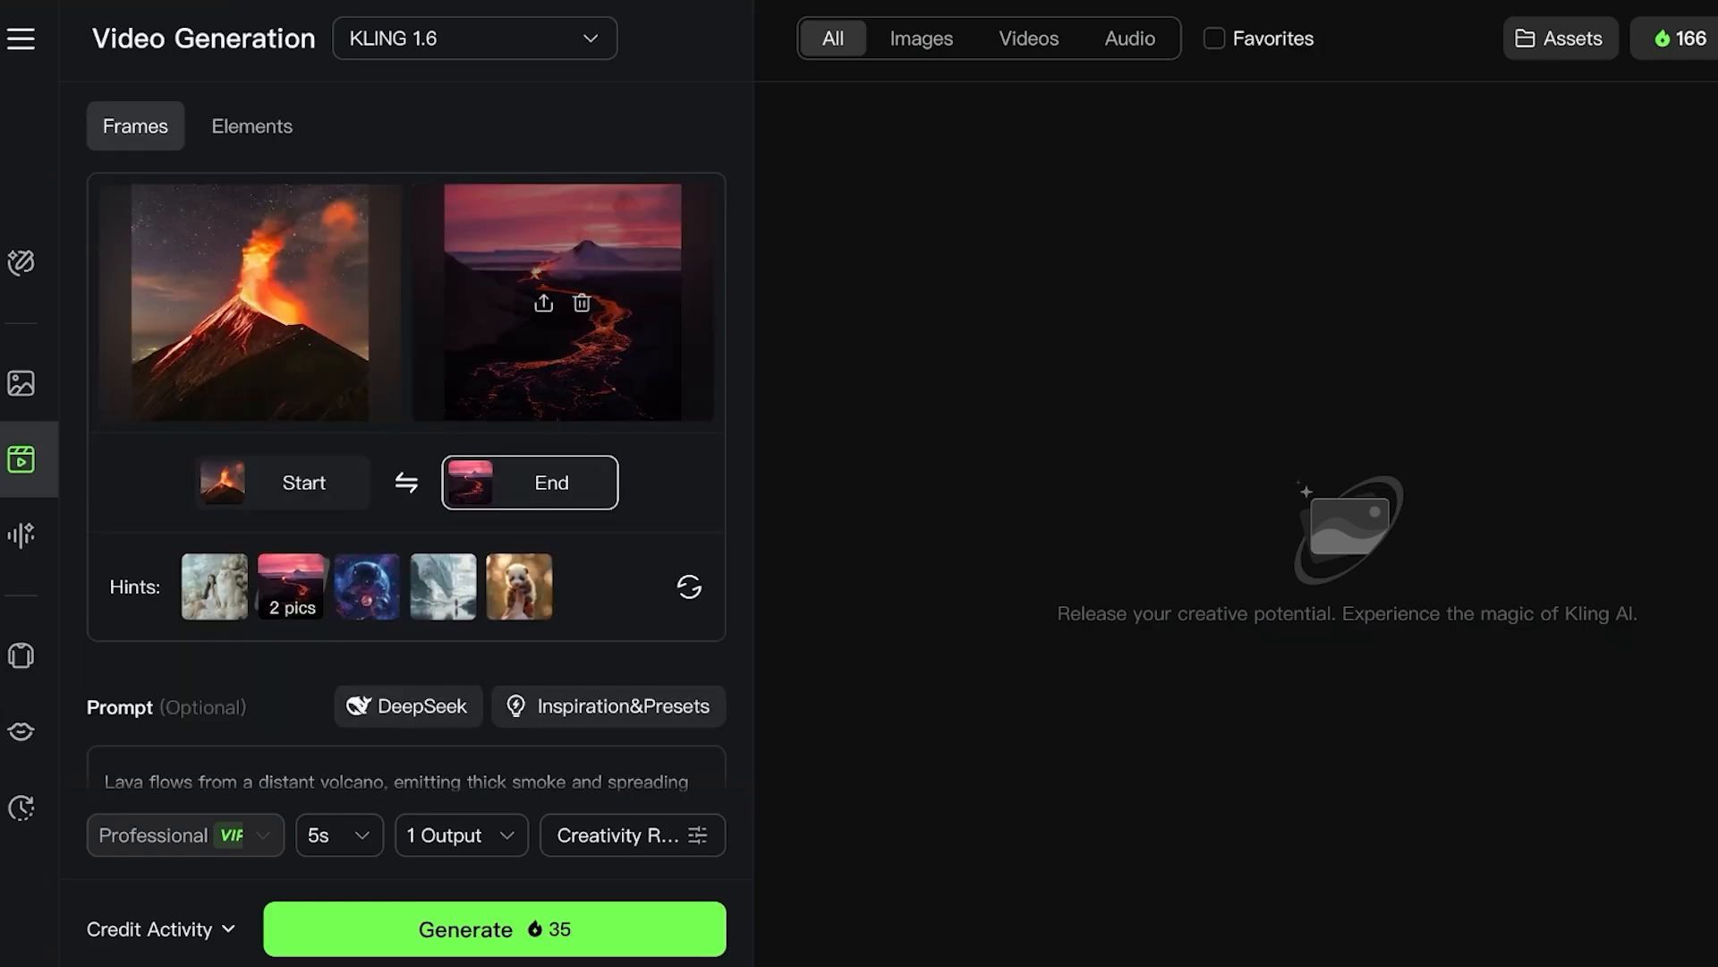
{"action": "scroll", "coordinate": [563, 394], "scroll_direction": "up", "scroll_amount": 1}
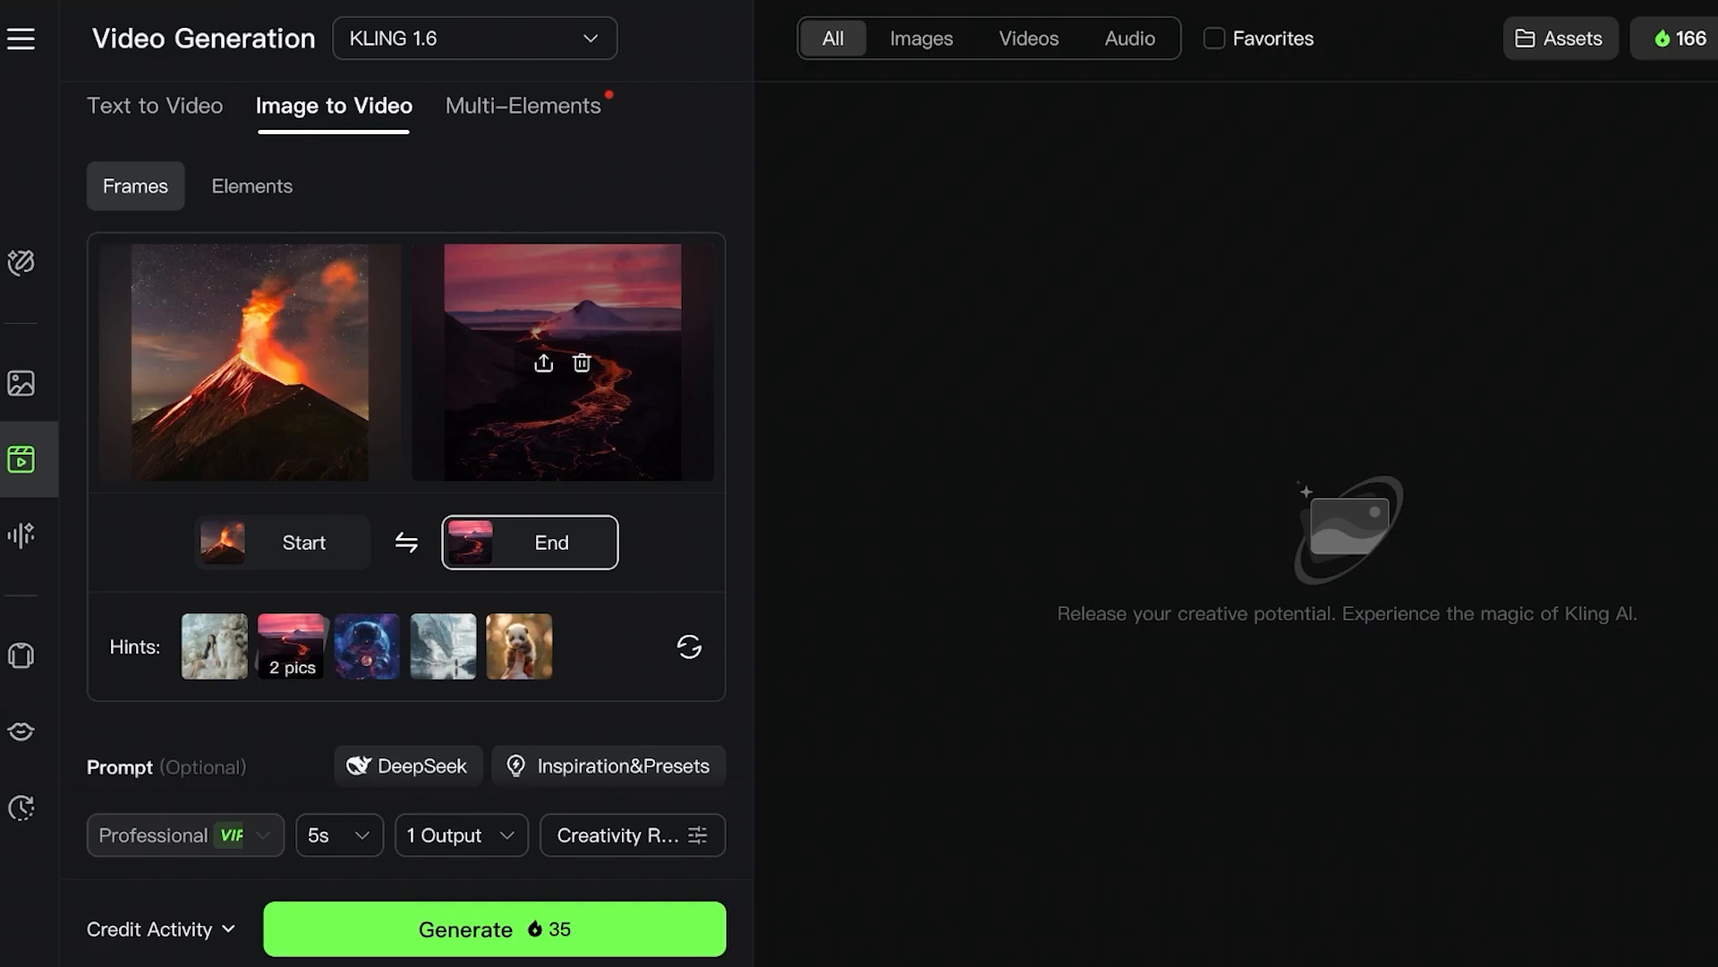
{"action": "scroll", "coordinate": [563, 394], "scroll_direction": "down", "scroll_amount": 2}
{"action": "scroll", "coordinate": [563, 394], "scroll_direction": "down", "scroll_amount": 3}
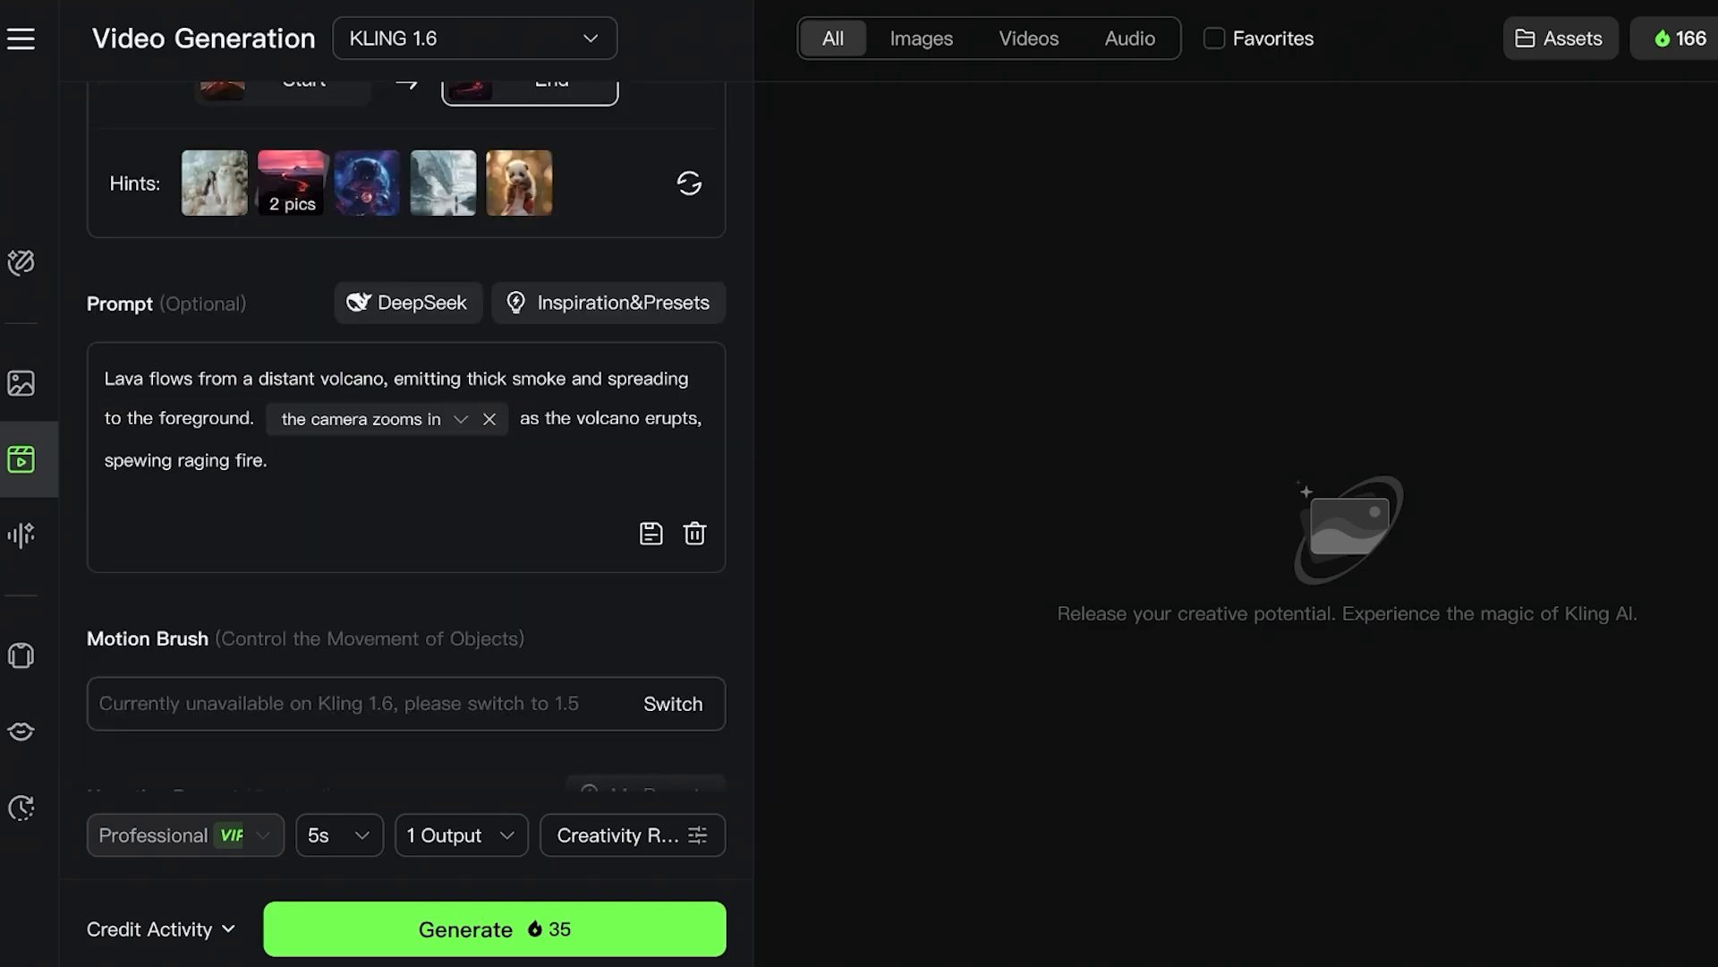
{"action": "scroll", "coordinate": [563, 394], "scroll_direction": "up", "scroll_amount": 3}
{"action": "scroll", "coordinate": [563, 394], "scroll_direction": "down", "scroll_amount": 3}
{"action": "scroll", "coordinate": [563, 394], "scroll_direction": "up", "scroll_amount": 6}
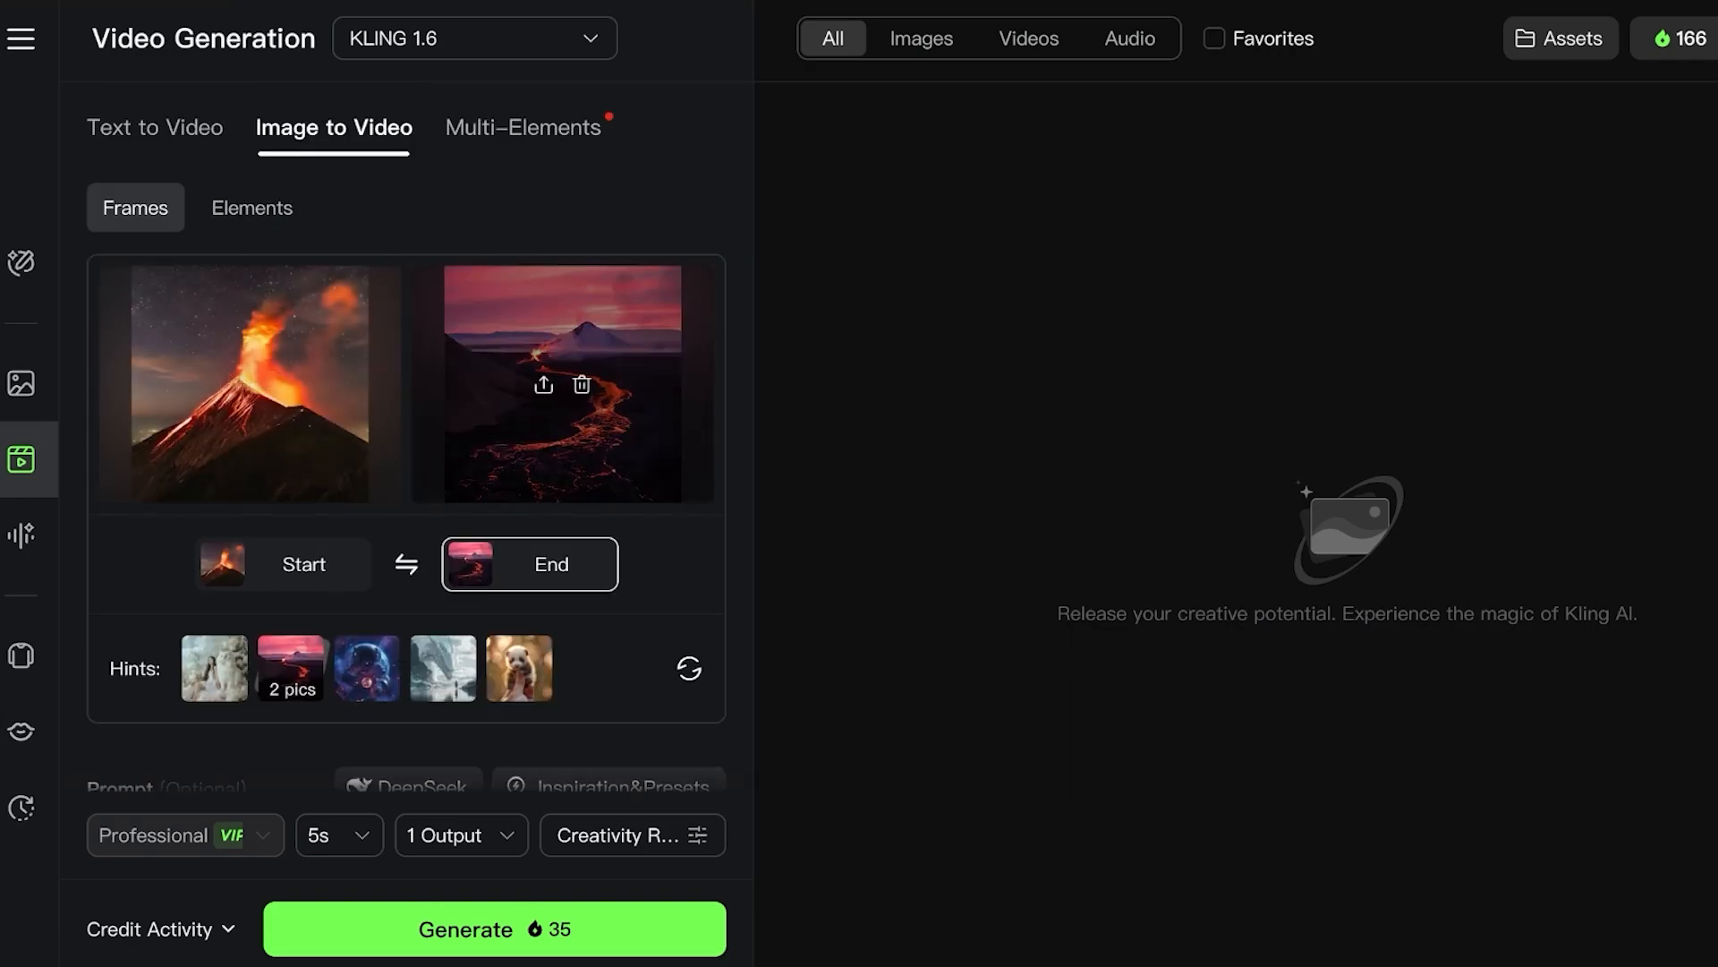
{"action": "scroll", "coordinate": [563, 394], "scroll_direction": "down", "scroll_amount": 4}
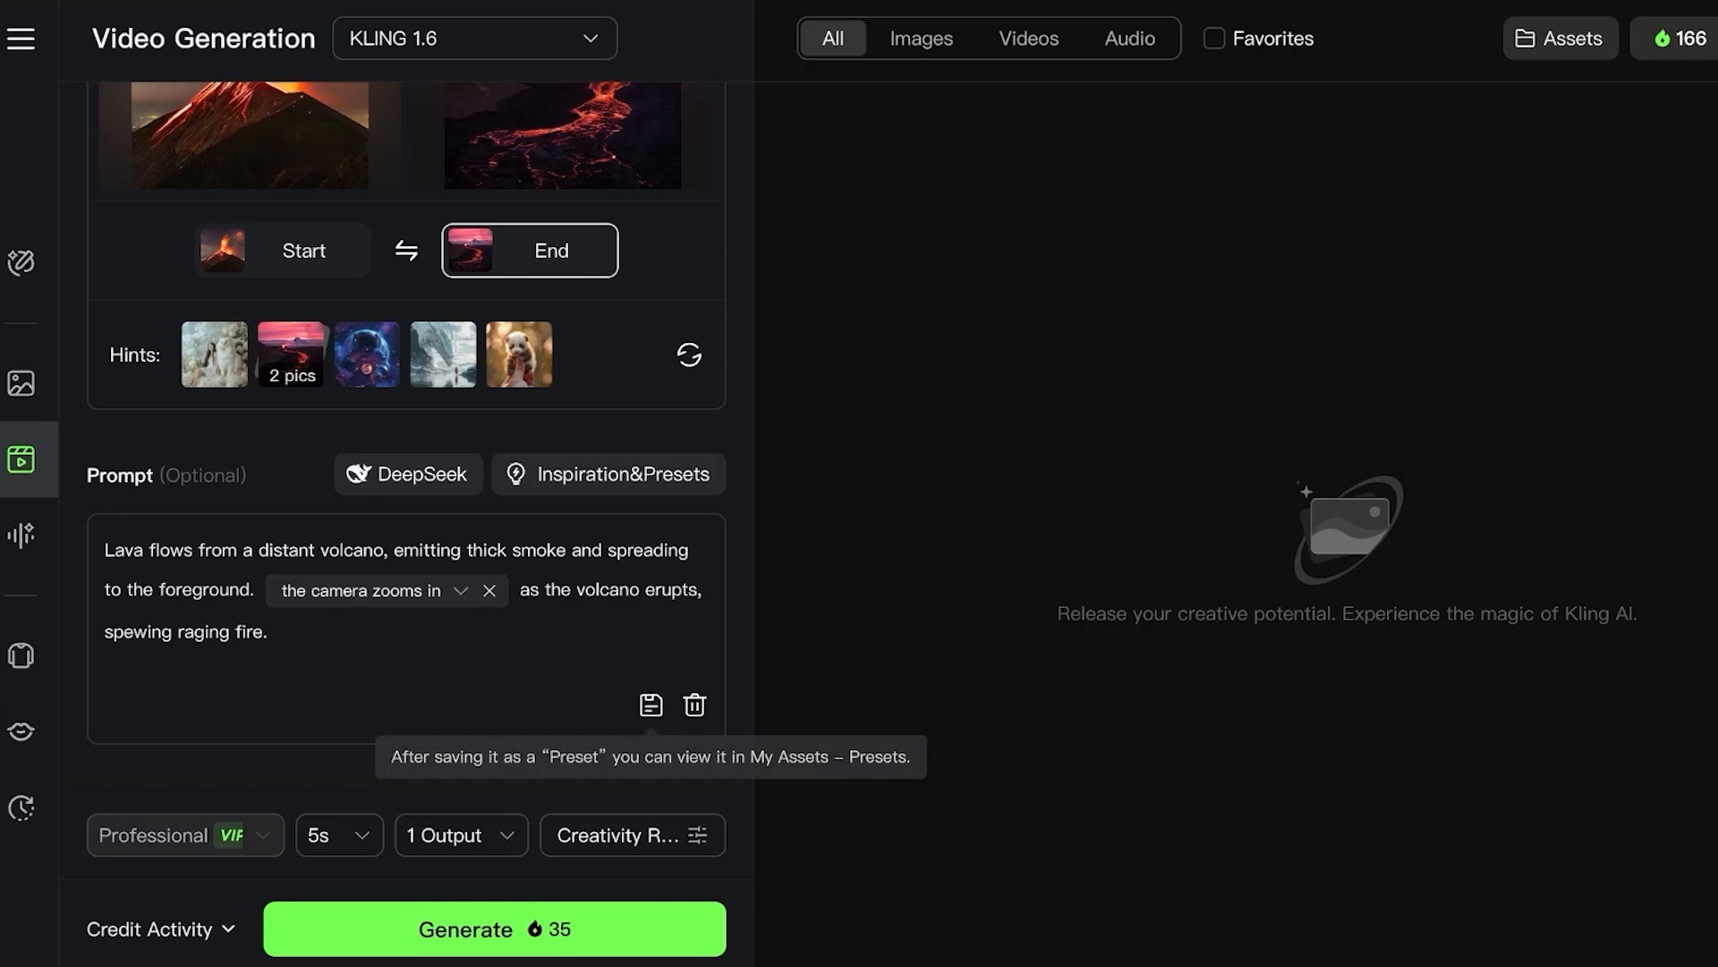
{"action": "left_click_drag", "start_coordinate": [144, 550], "coordinate": [269, 549]}
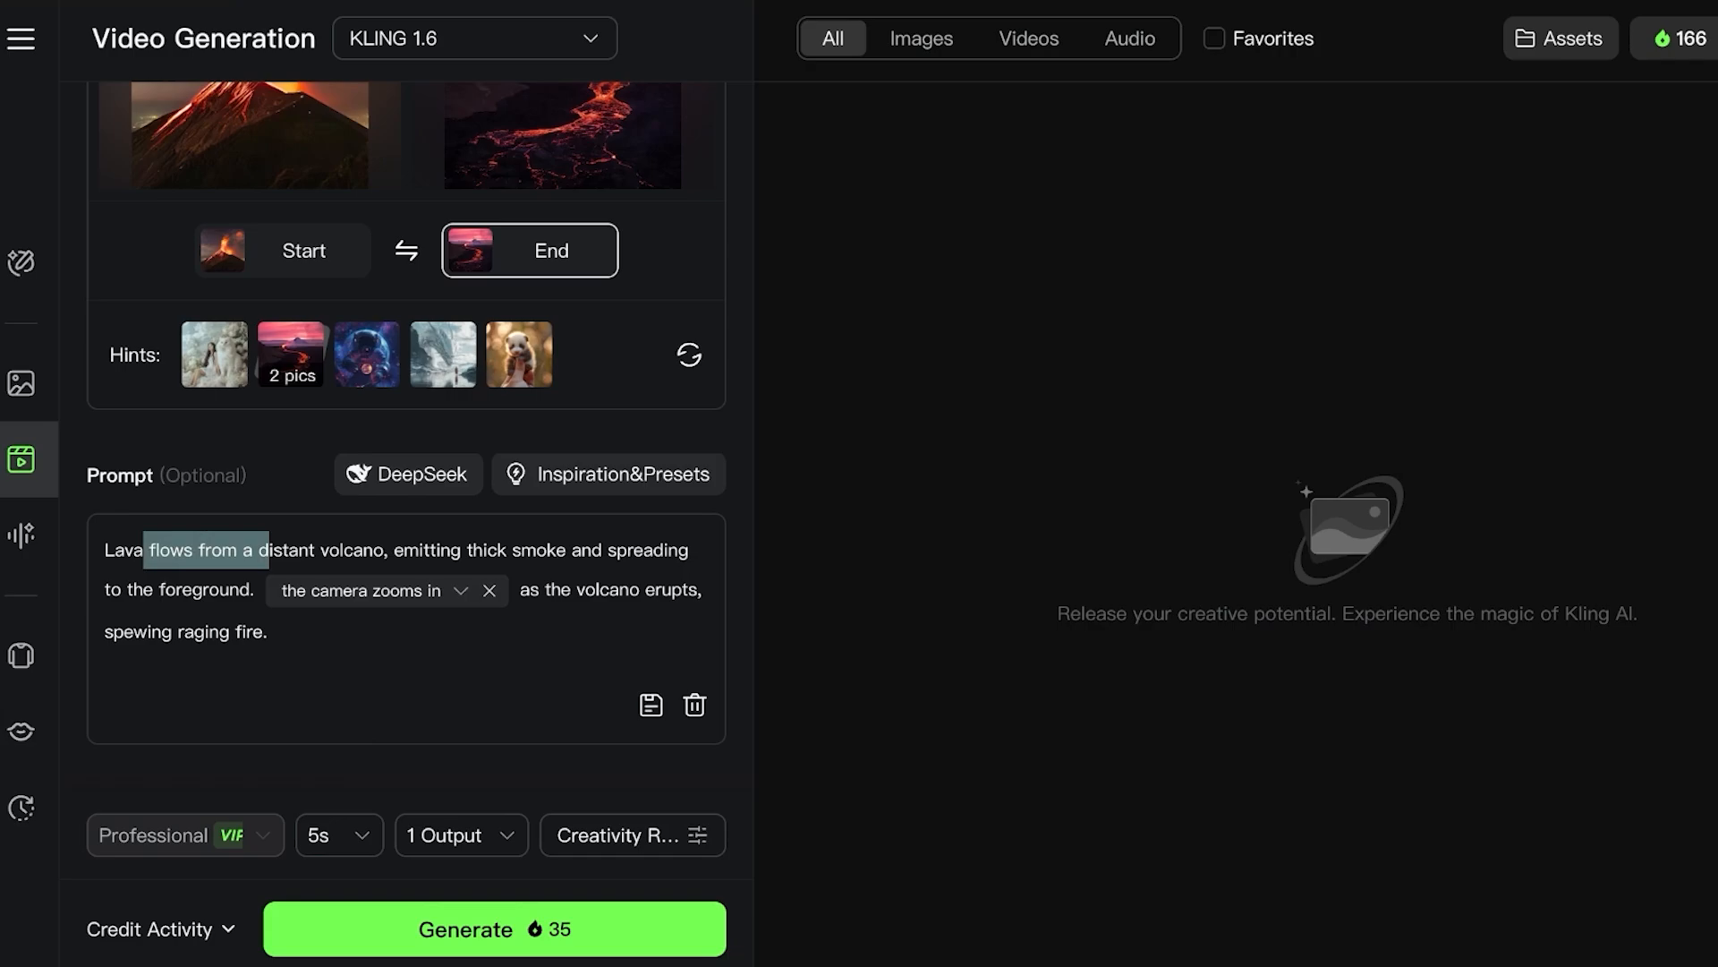
Step: Replace the prompt's "the camera zooms in" lens phrase with "the camera rotates around the subject" from the Prompt Dictionary
{"action": "left_click", "coordinate": [609, 474]}
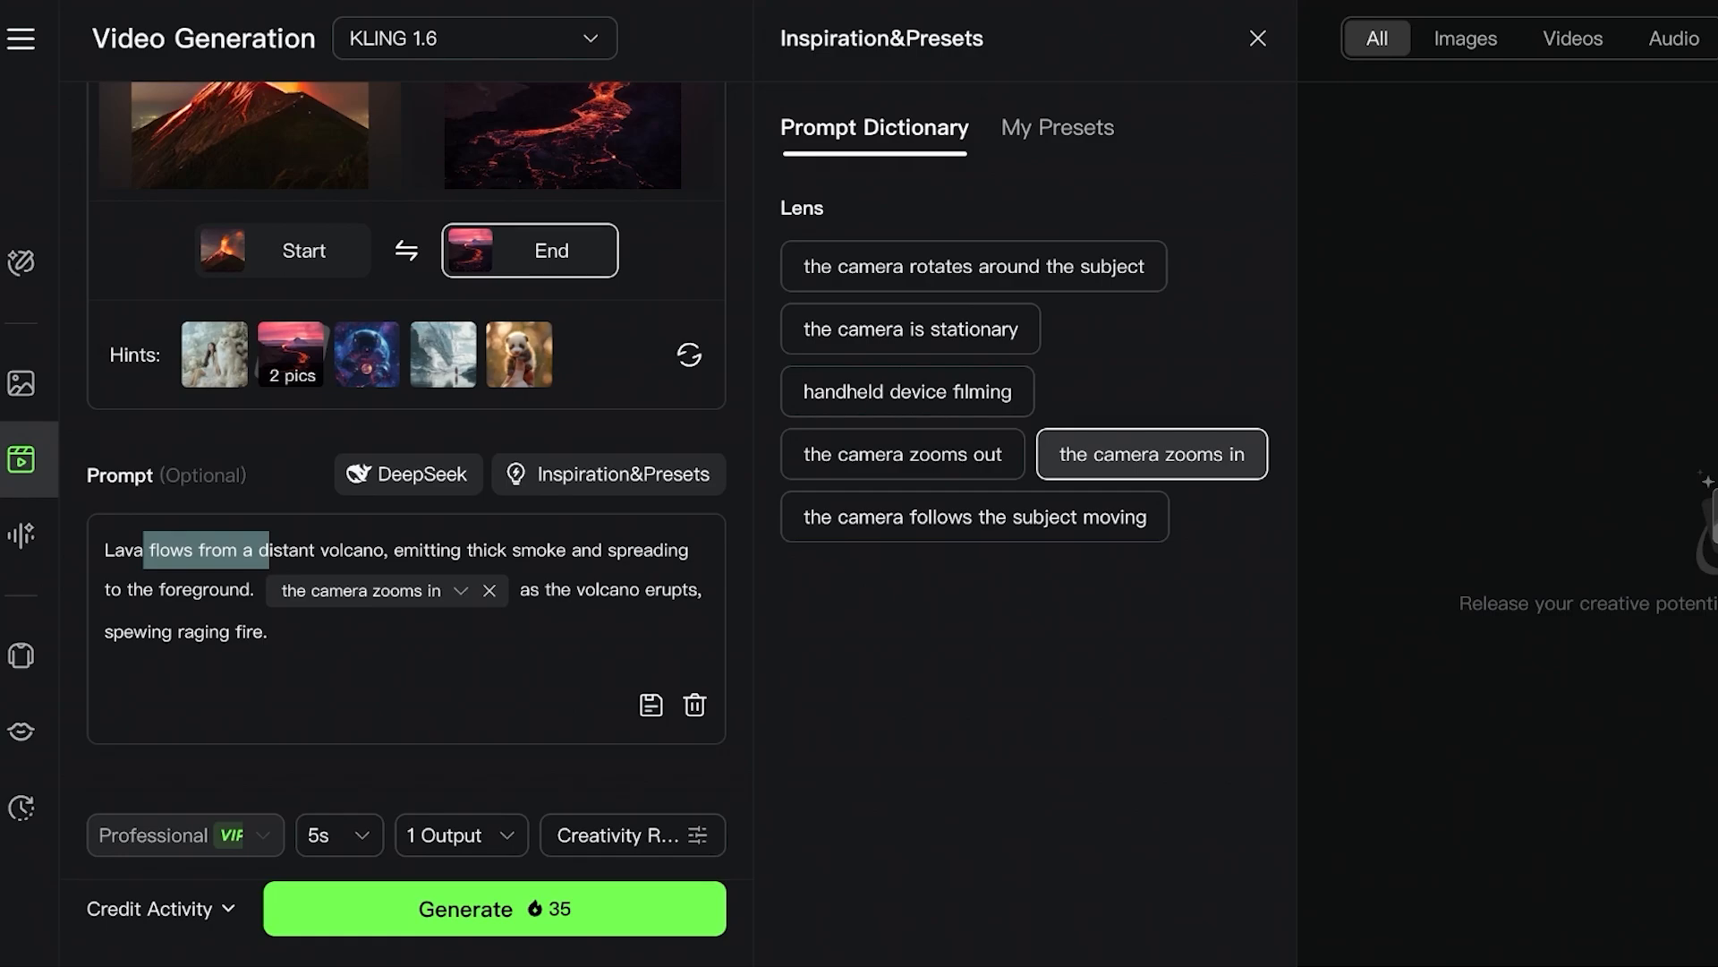
{"action": "mouse_move", "coordinate": [974, 267]}
{"action": "left_click", "coordinate": [489, 591]}
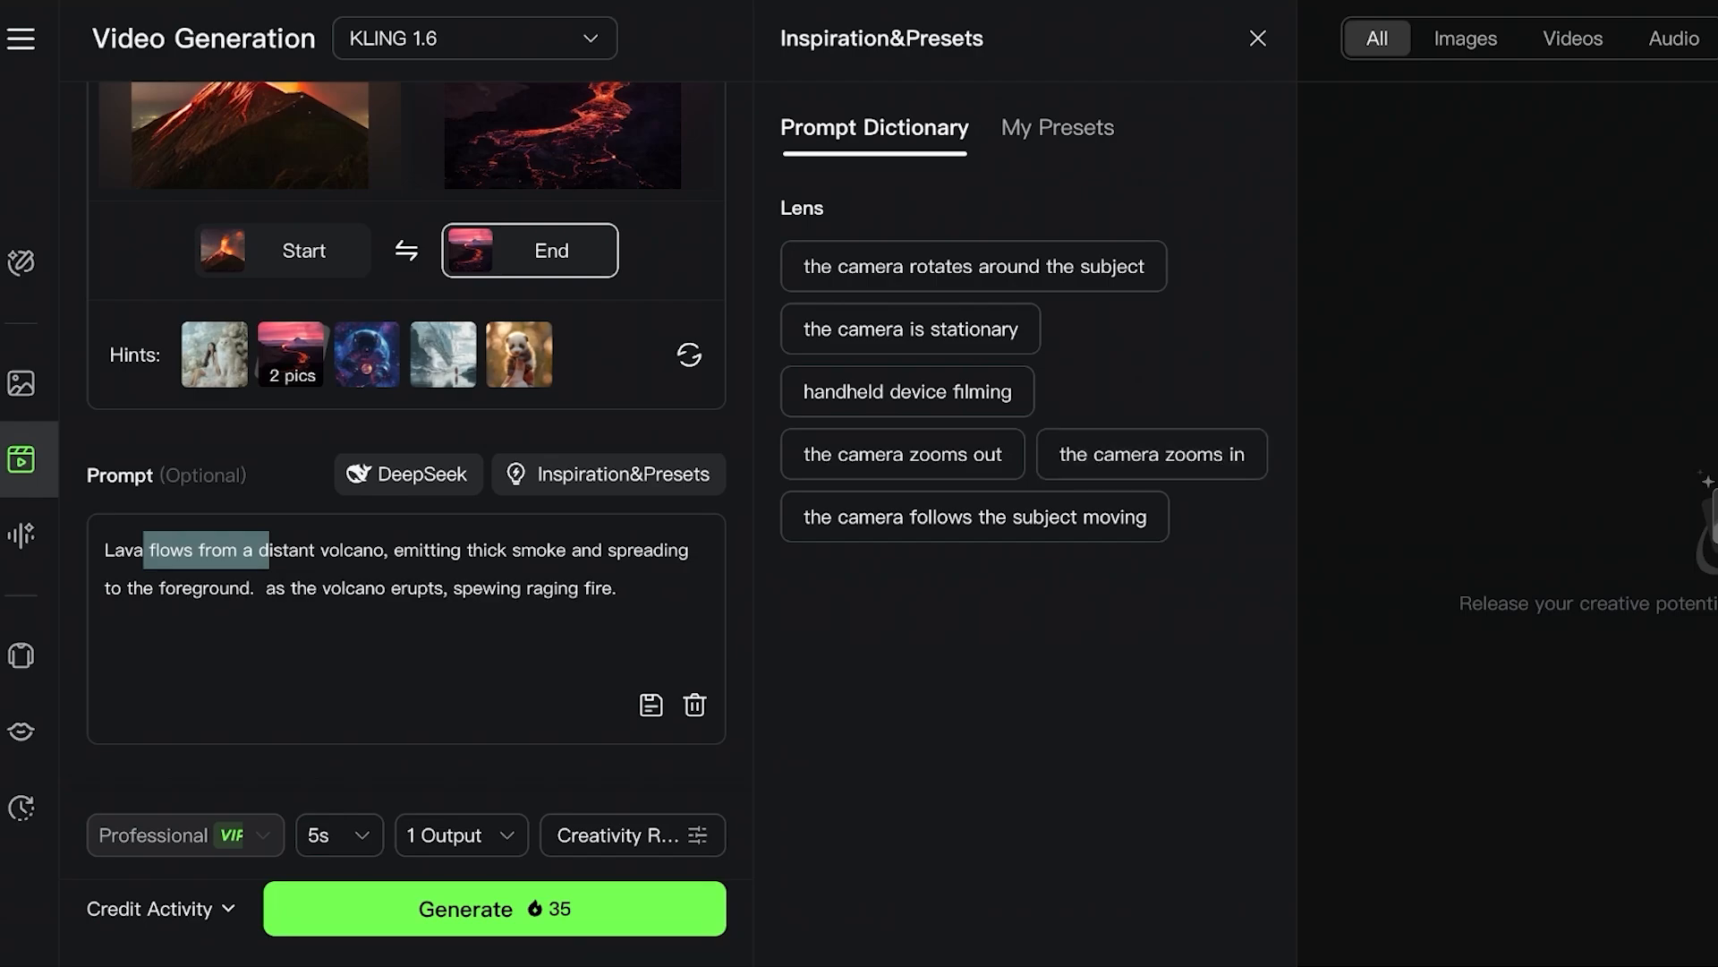
{"action": "left_click", "coordinate": [261, 588]}
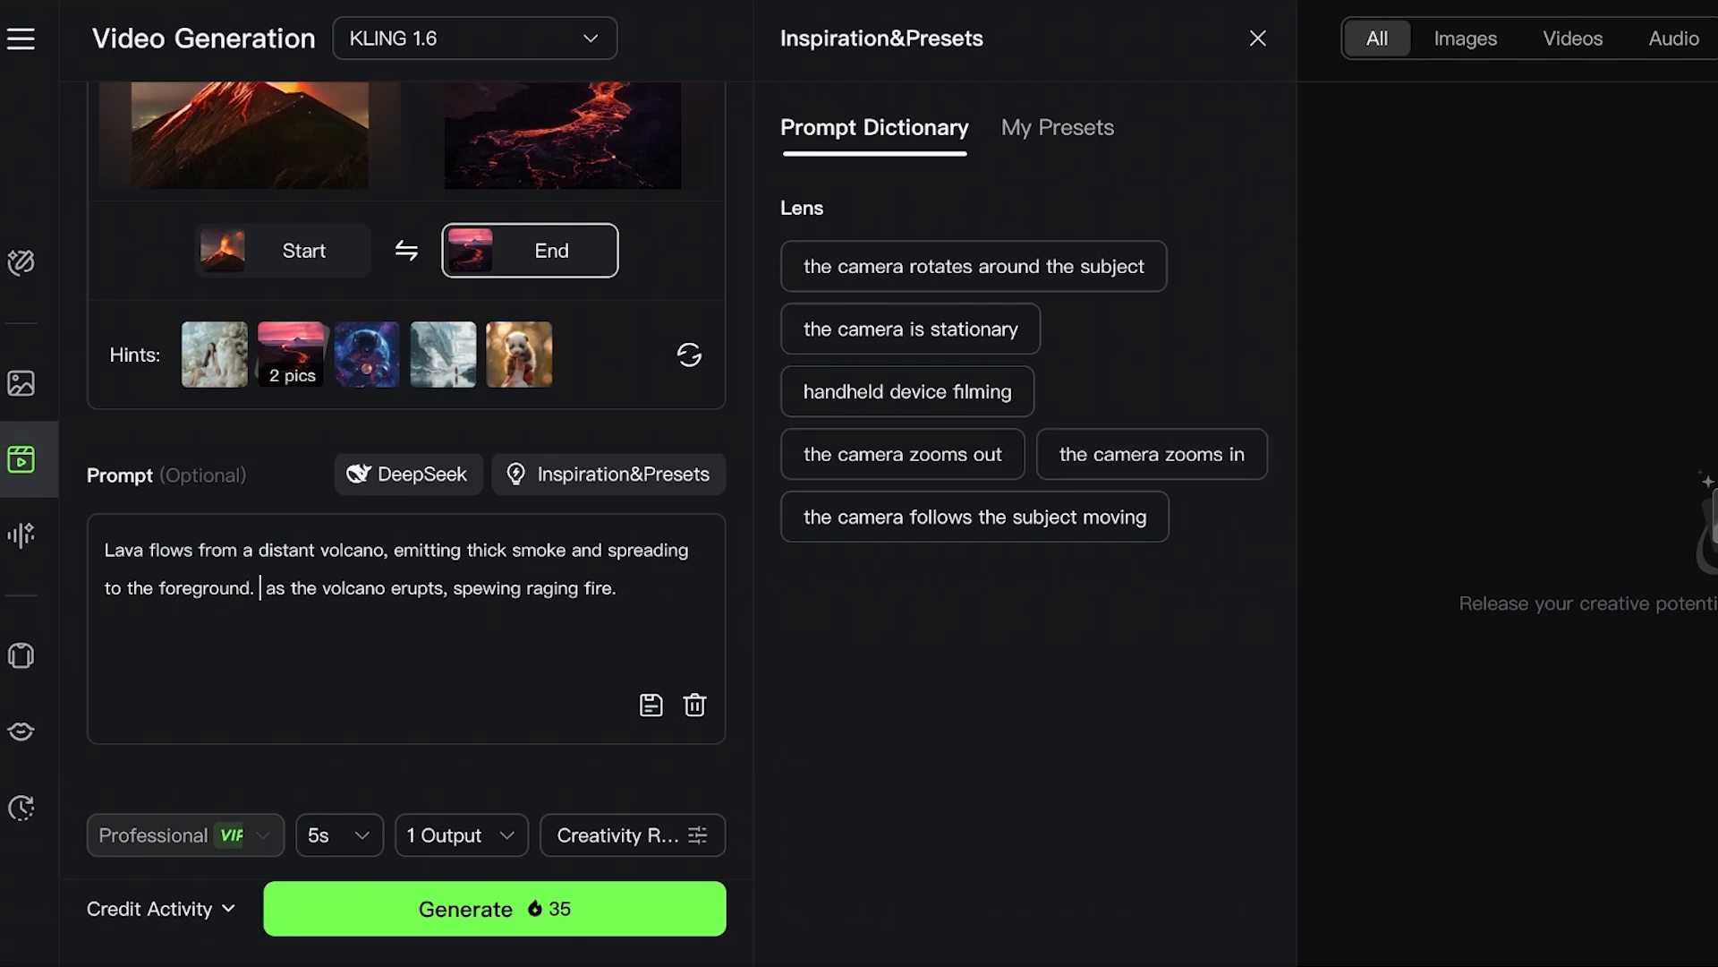
{"action": "left_click", "coordinate": [949, 266]}
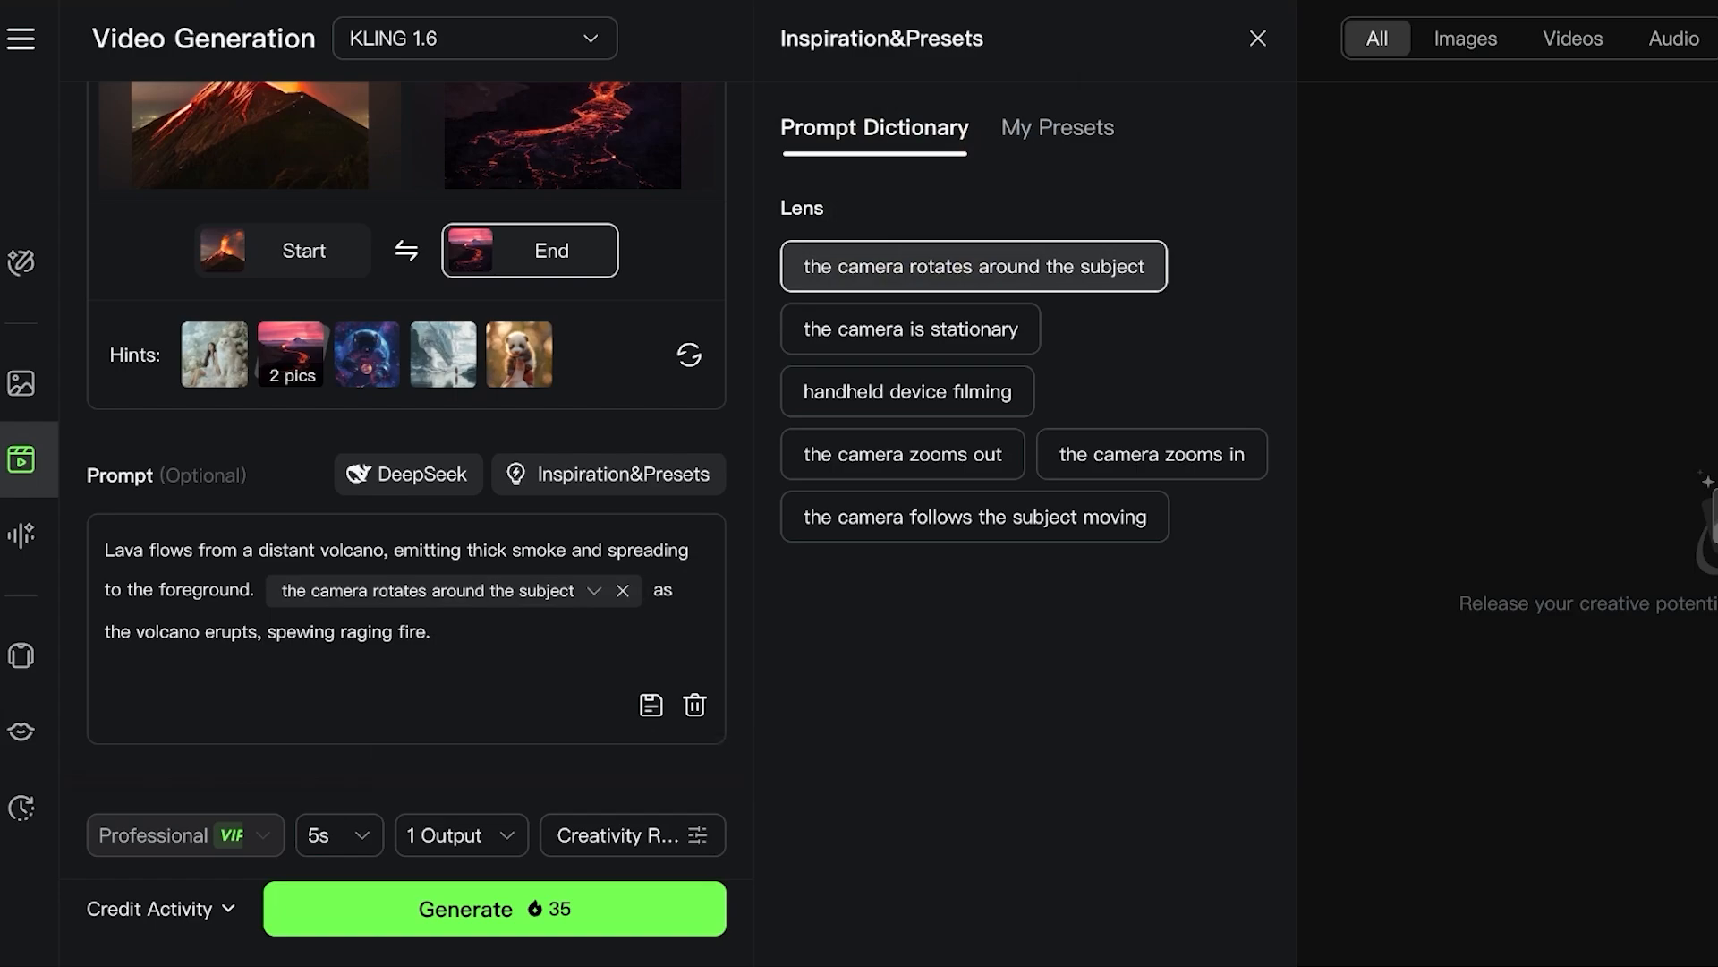
Step: Review the Motion Brush and Negative Prompt sections below the main prompt
{"action": "scroll", "coordinate": [406, 448], "scroll_direction": "down", "scroll_amount": 3}
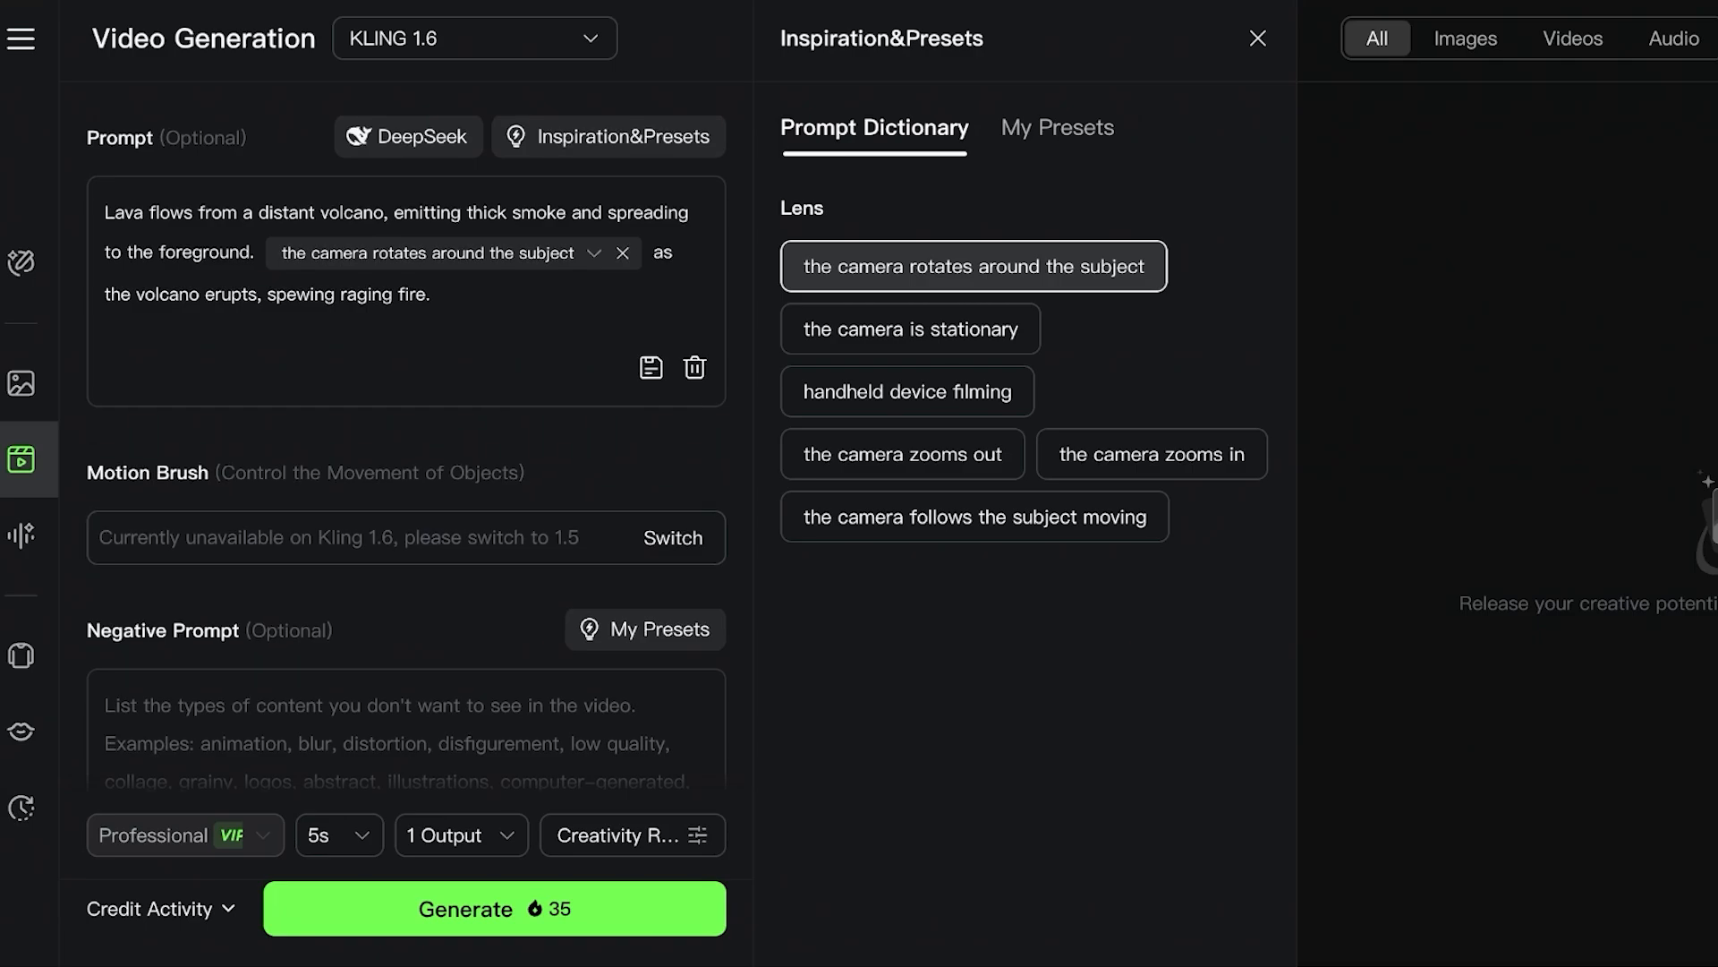
{"action": "scroll", "coordinate": [407, 447], "scroll_direction": "down", "scroll_amount": 2}
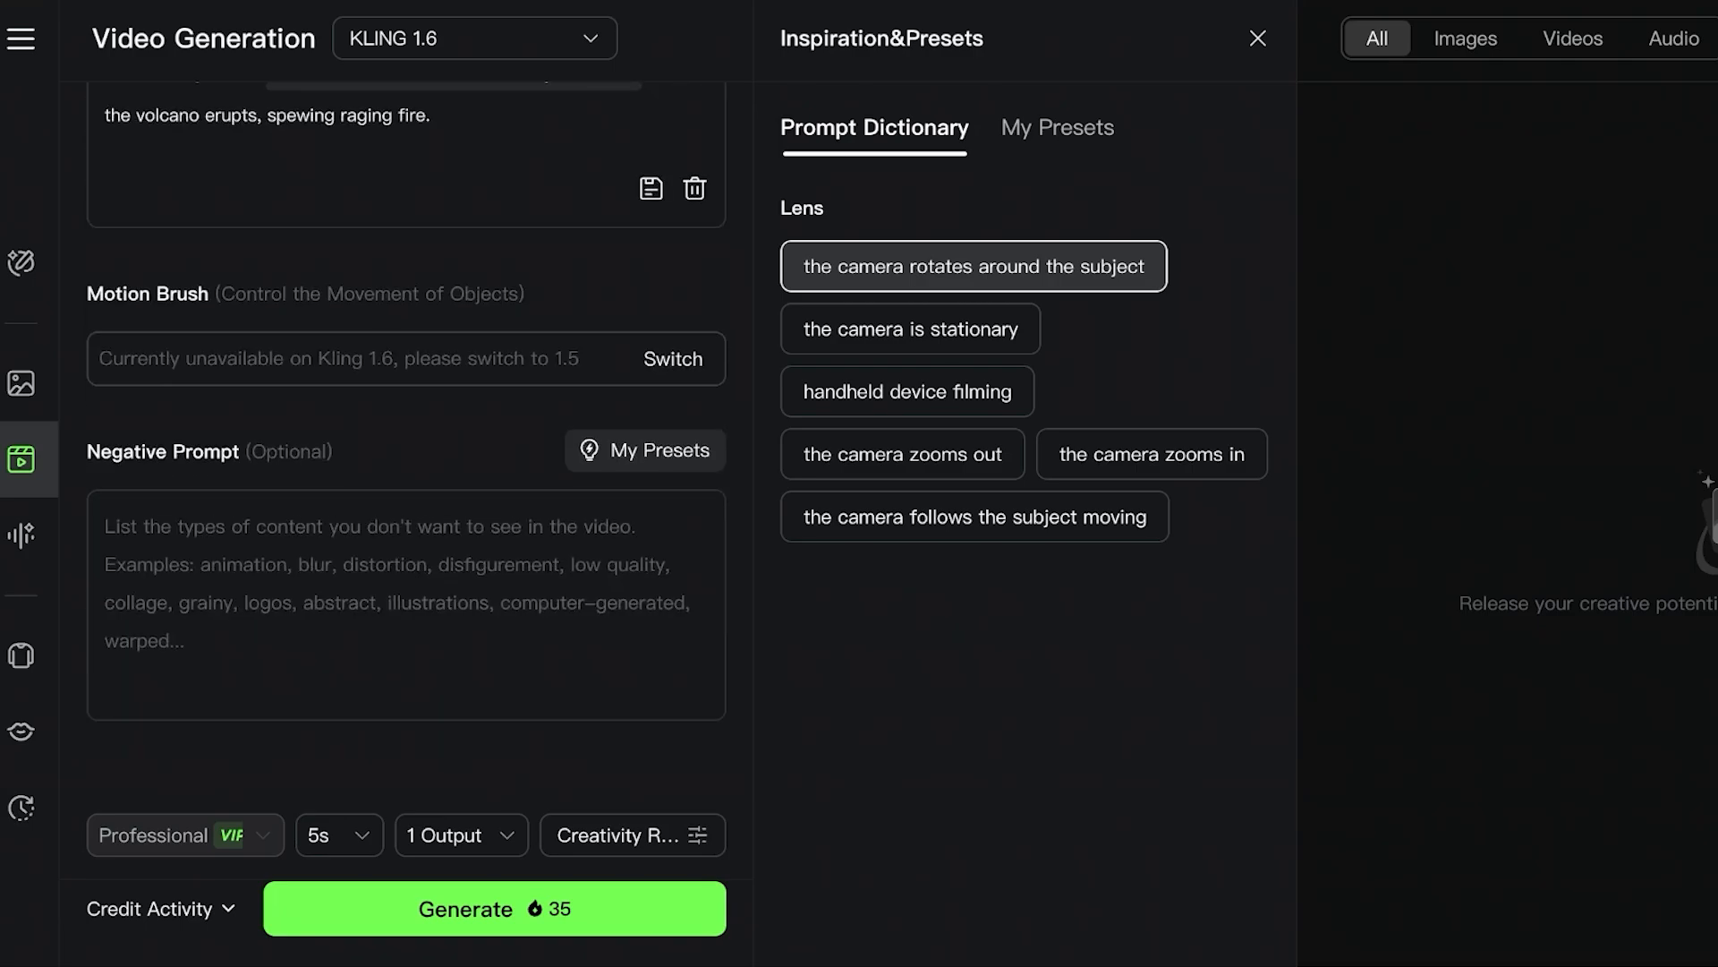
{"action": "scroll", "coordinate": [859, 428], "scroll_direction": "down", "scroll_amount": 1}
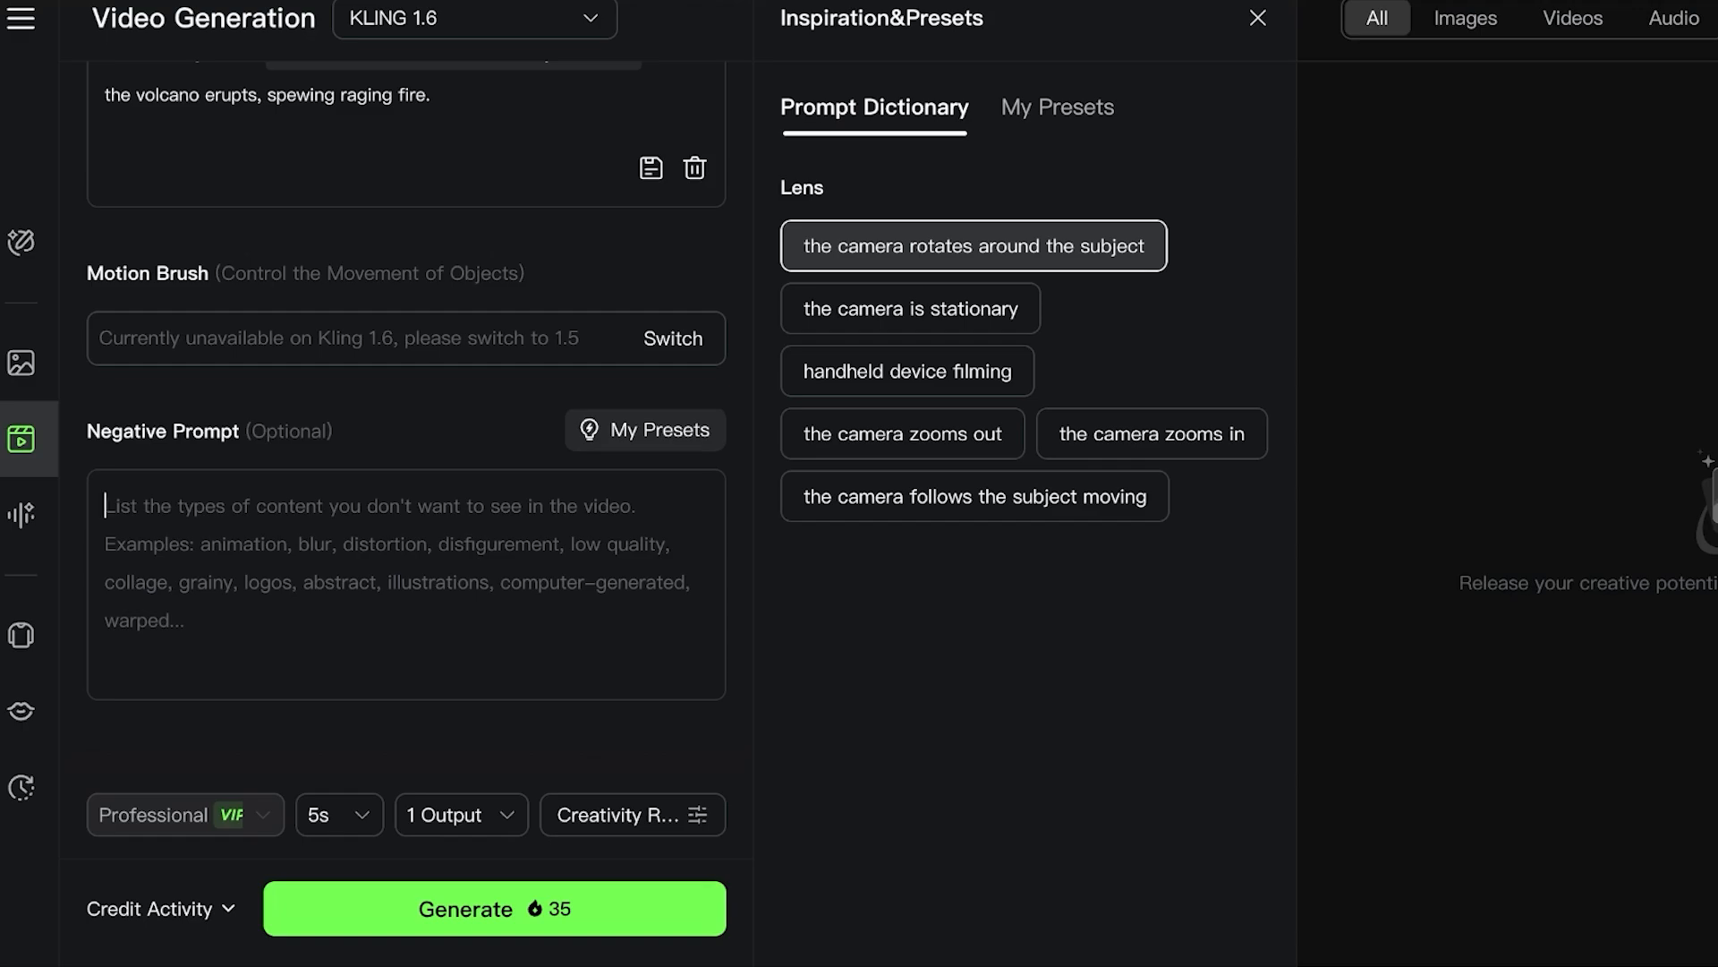
Step: Enter "grass" as the negative prompt and check the restriction on the generation mode
{"action": "type", "text": "grass"}
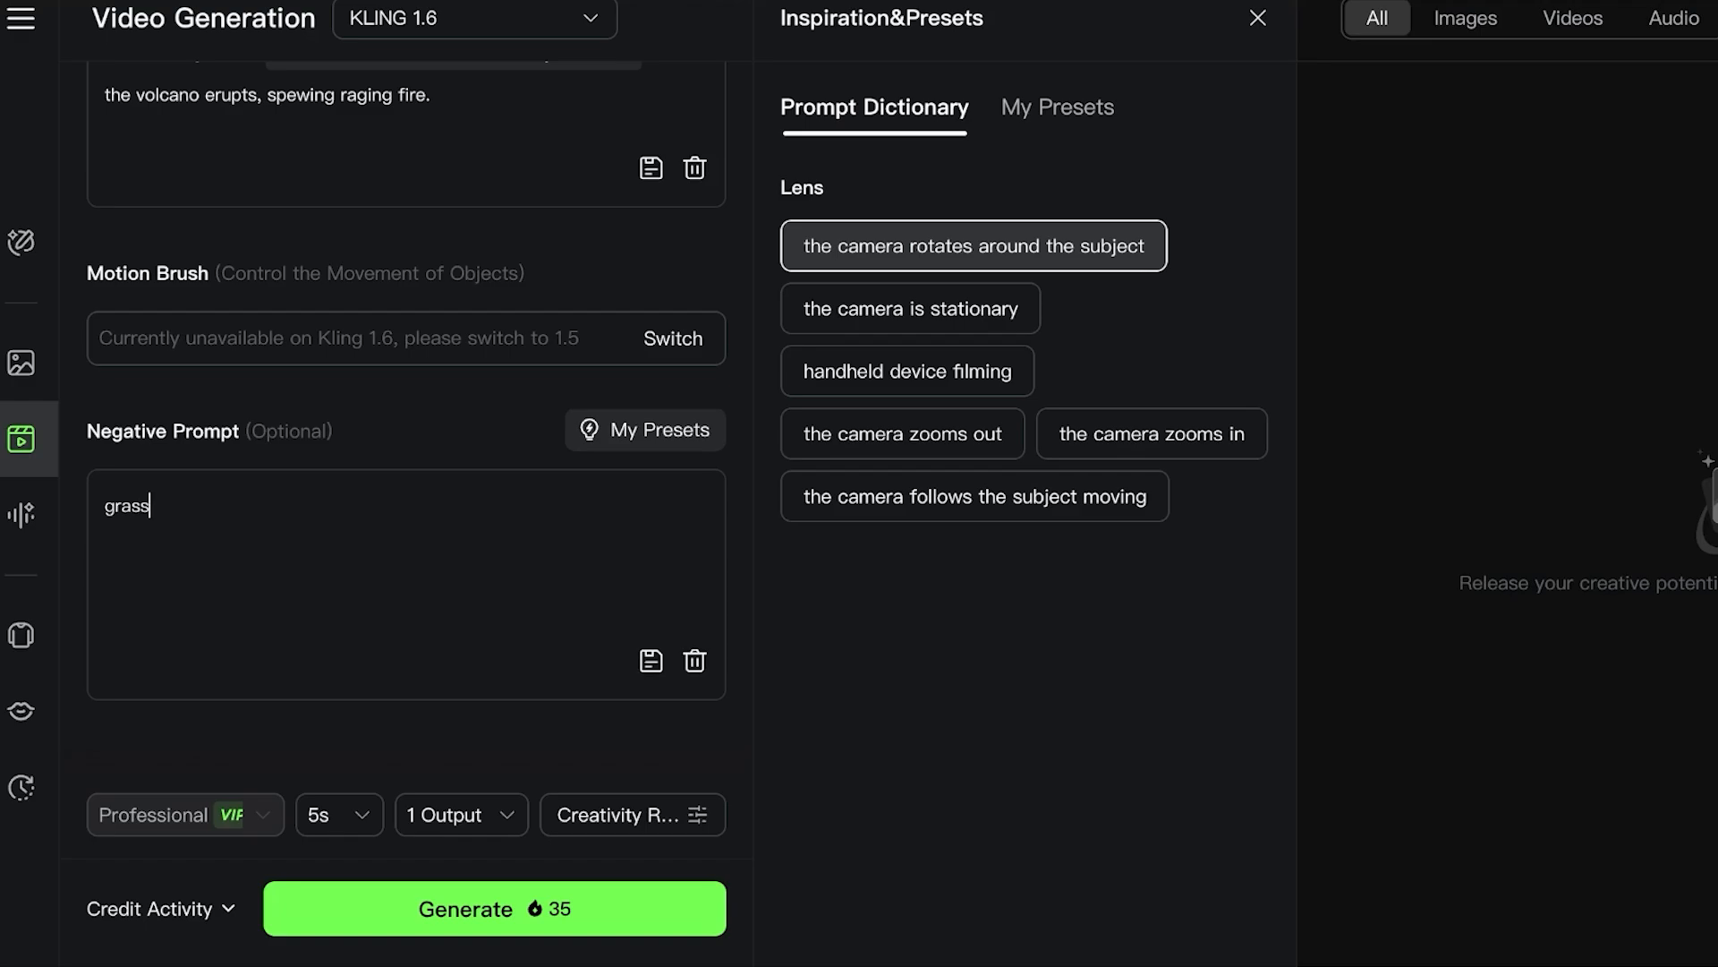
{"action": "scroll", "coordinate": [185, 819], "scroll_direction": "up", "scroll_amount": 1}
{"action": "mouse_move", "coordinate": [186, 834]}
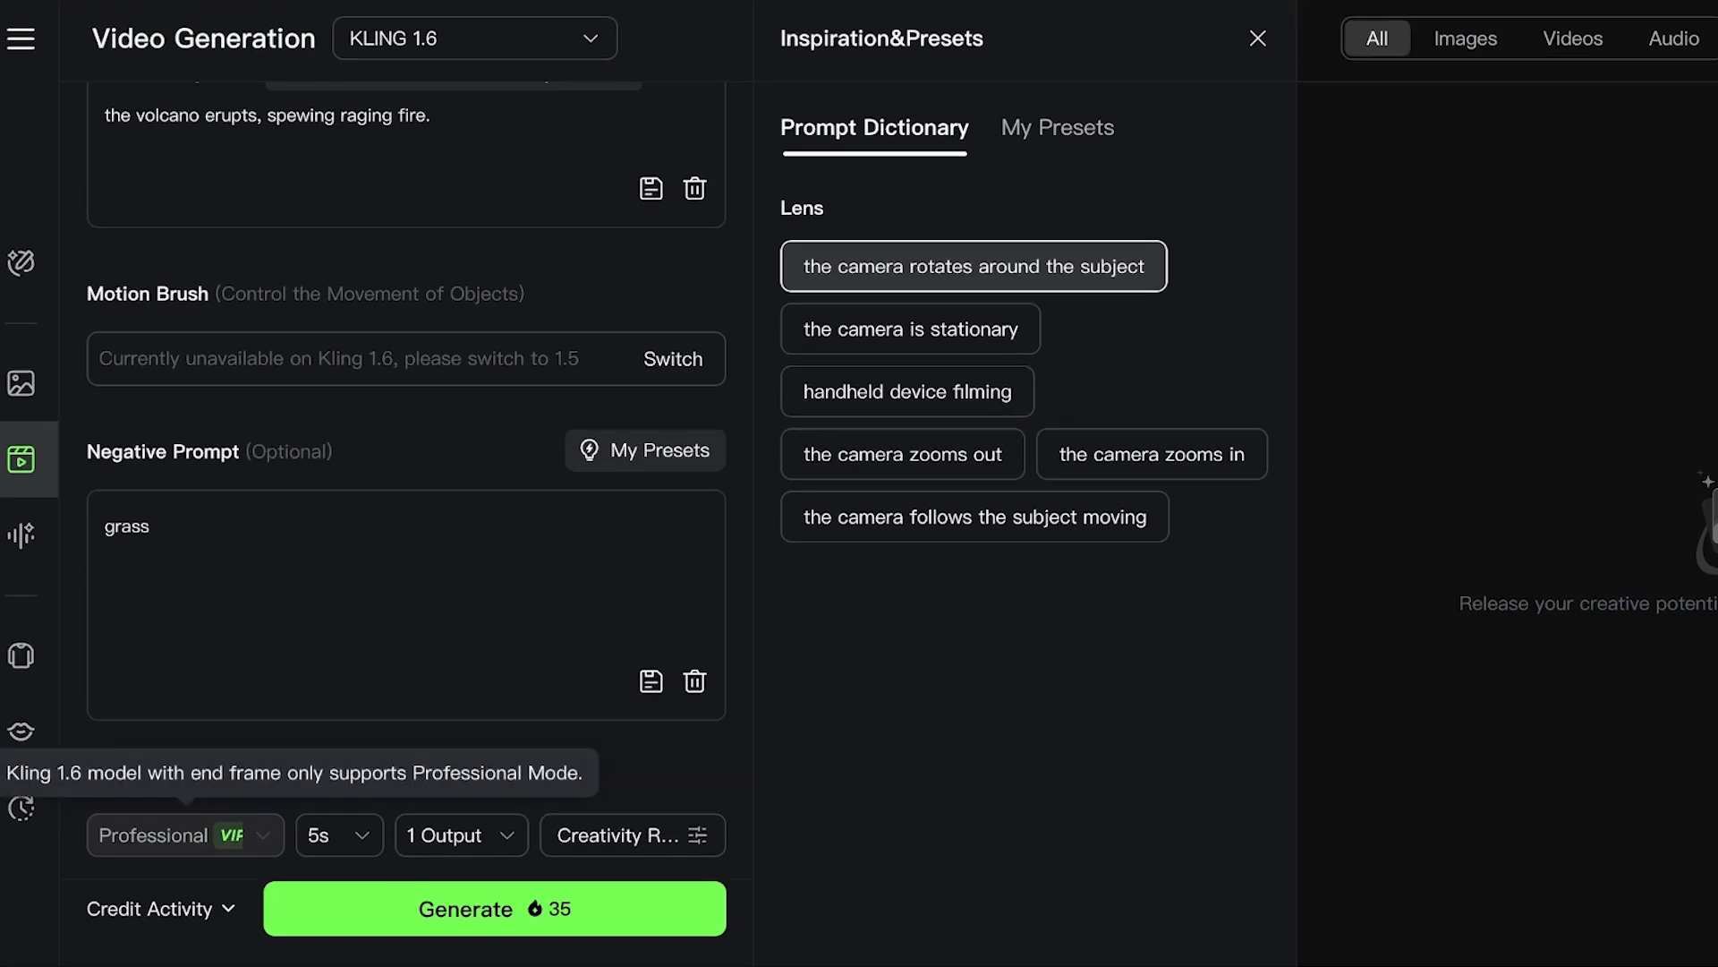
Step: Review the available video durations and output counts, keeping 5s and 1 Output
{"action": "left_click", "coordinate": [339, 834]}
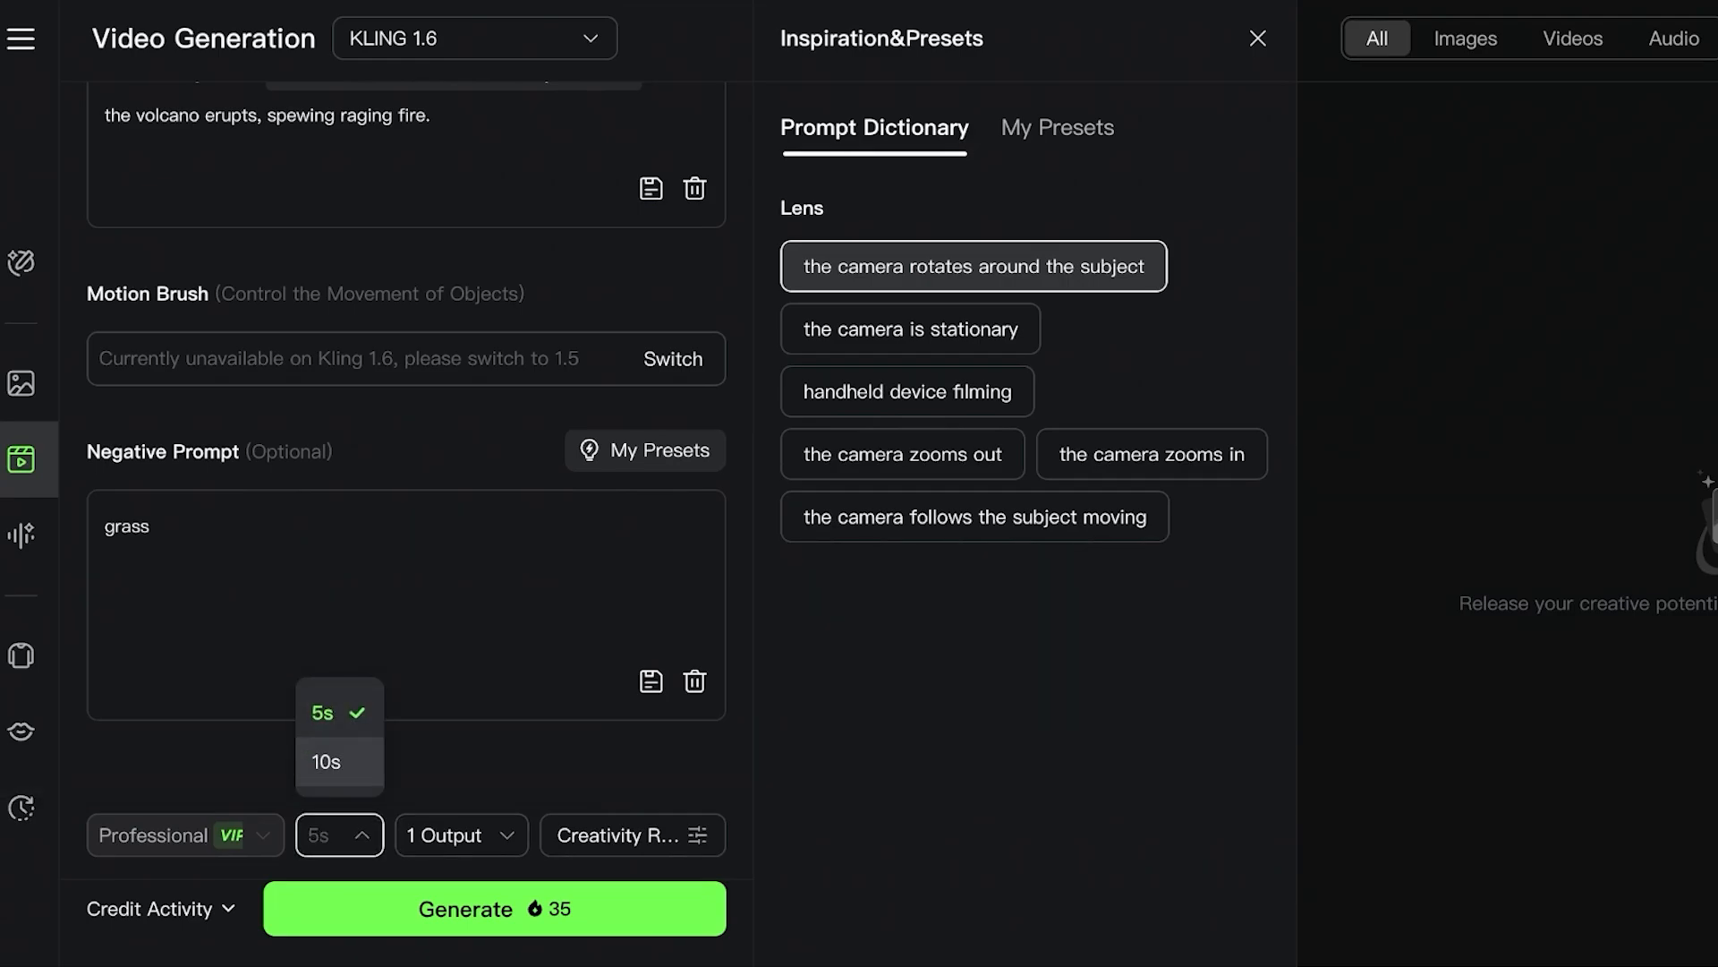
{"action": "left_click", "coordinate": [349, 604]}
{"action": "scroll", "coordinate": [349, 604], "scroll_direction": "up", "scroll_amount": 10}
{"action": "left_click", "coordinate": [339, 834]}
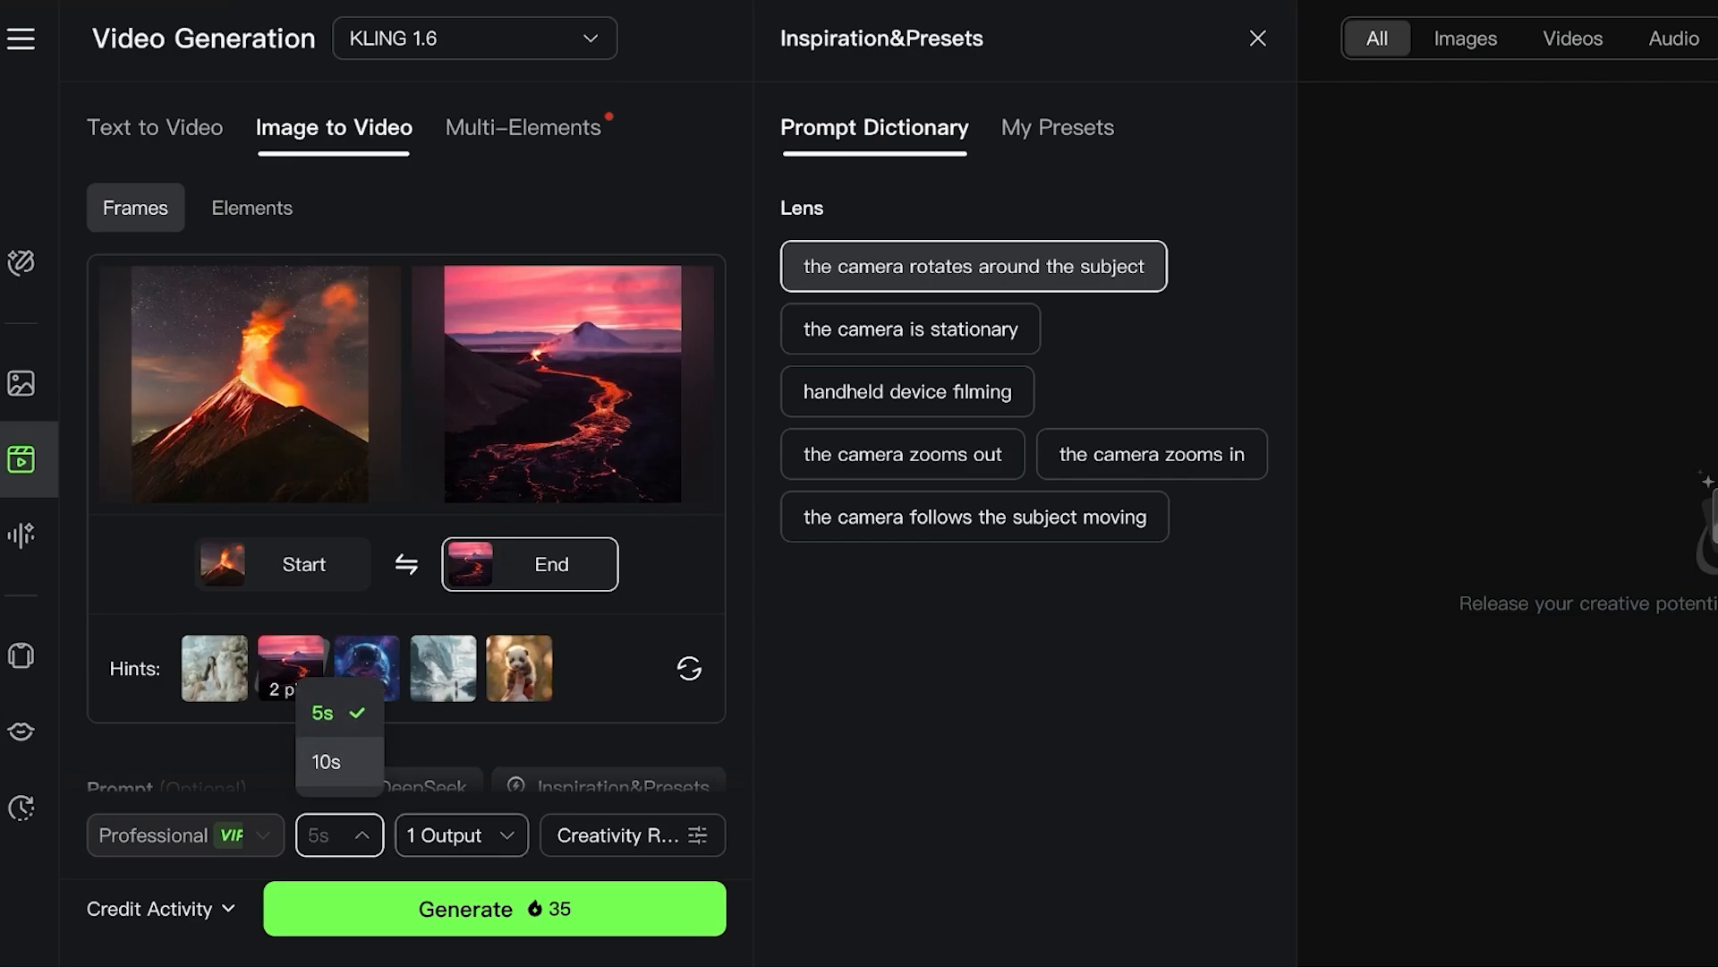
{"action": "left_click", "coordinate": [462, 834]}
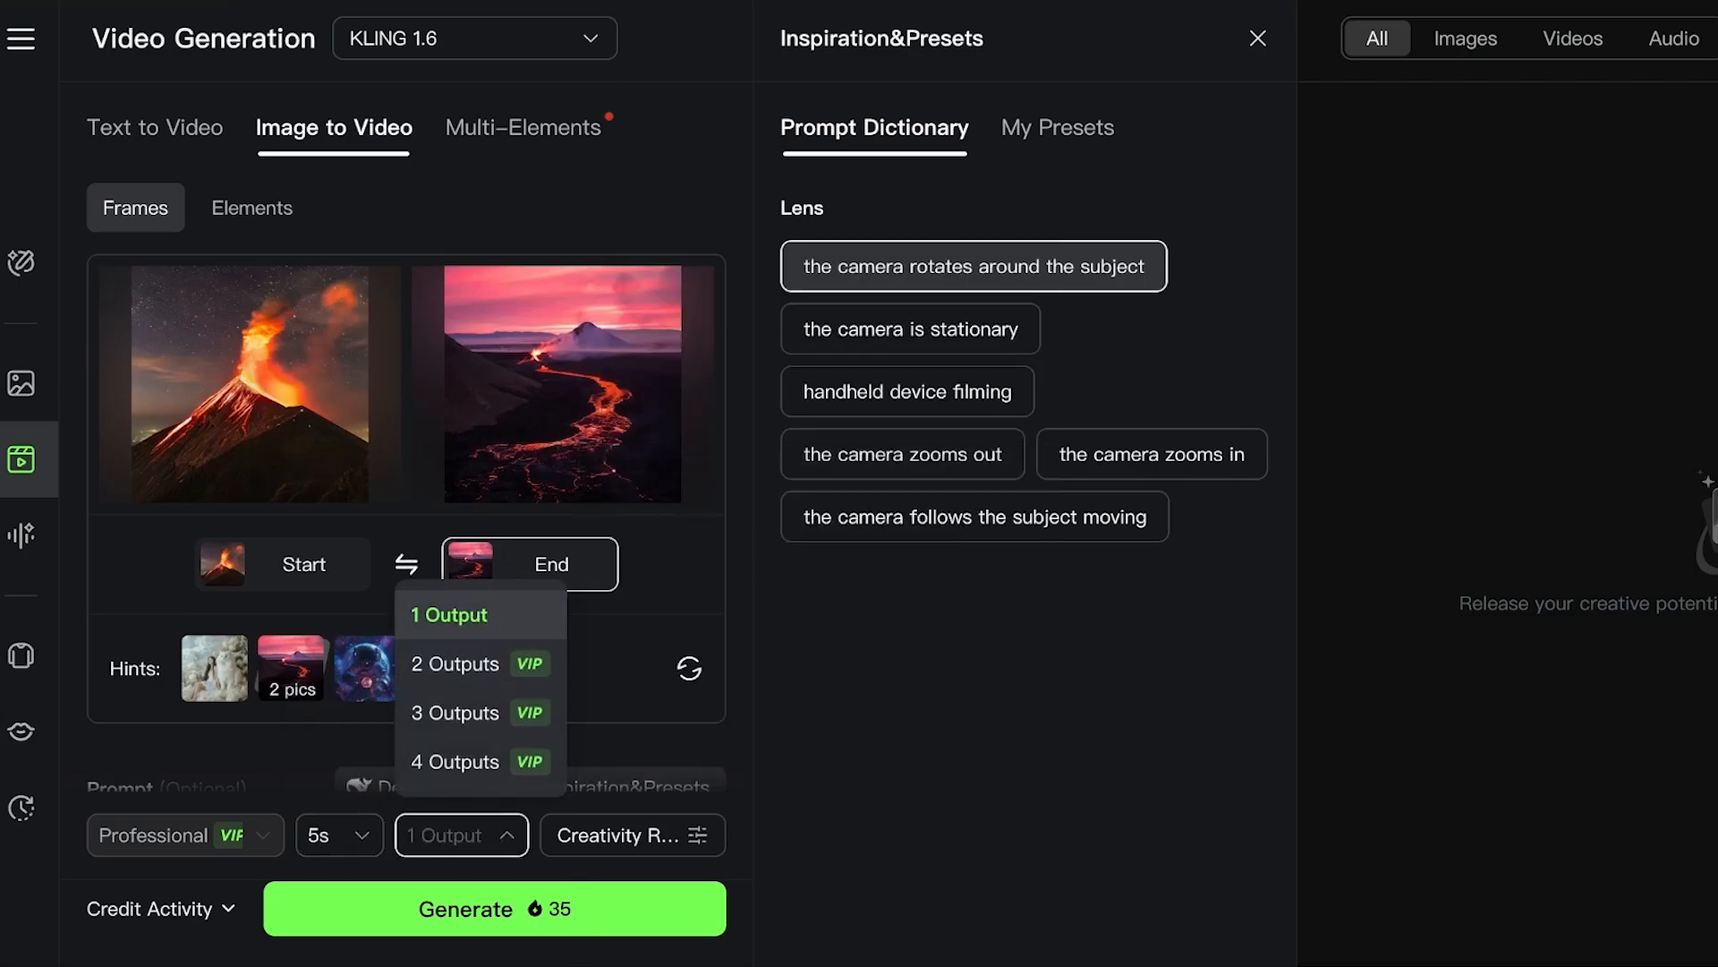
{"action": "left_click", "coordinate": [462, 835]}
Step: Shift the Creativity/Relevance balance towards creativity, to 0.35, and generate the video
{"action": "left_click", "coordinate": [632, 835]}
{"action": "mouse_move", "coordinate": [630, 763]}
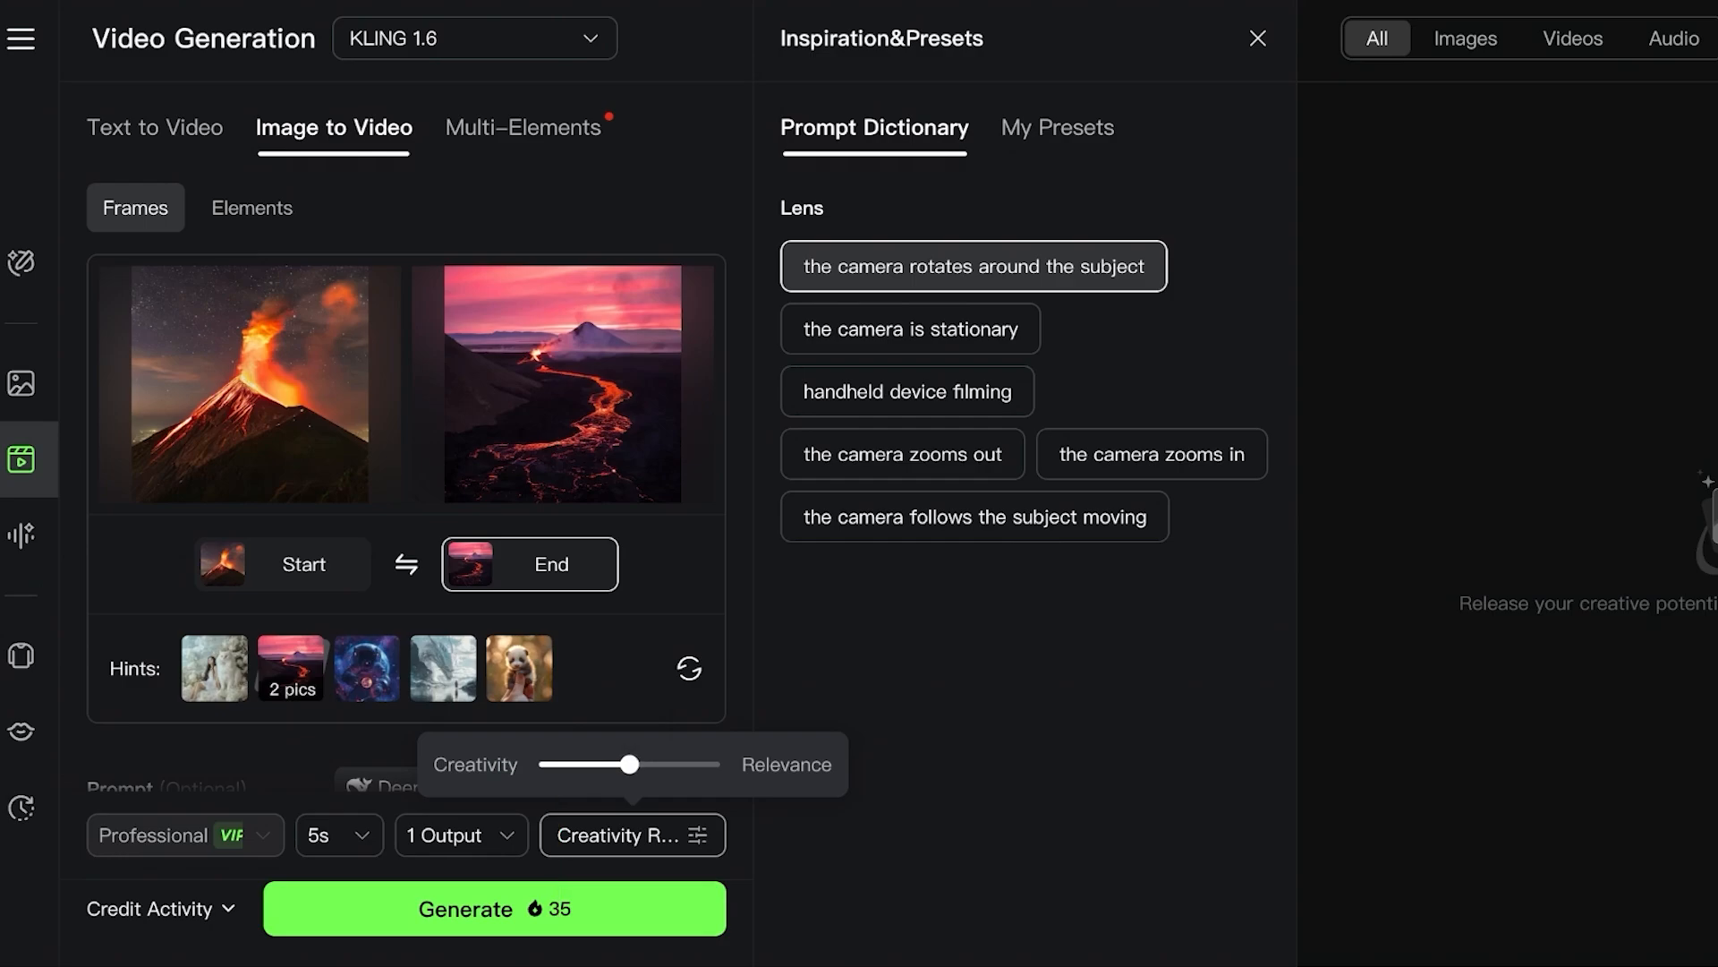
{"action": "mouse_move", "coordinate": [629, 763]}
{"action": "left_mouse_down"}
{"action": "mouse_move", "coordinate": [576, 764]}
{"action": "mouse_move", "coordinate": [720, 763]}
{"action": "mouse_move", "coordinate": [602, 764]}
{"action": "left_mouse_up"}
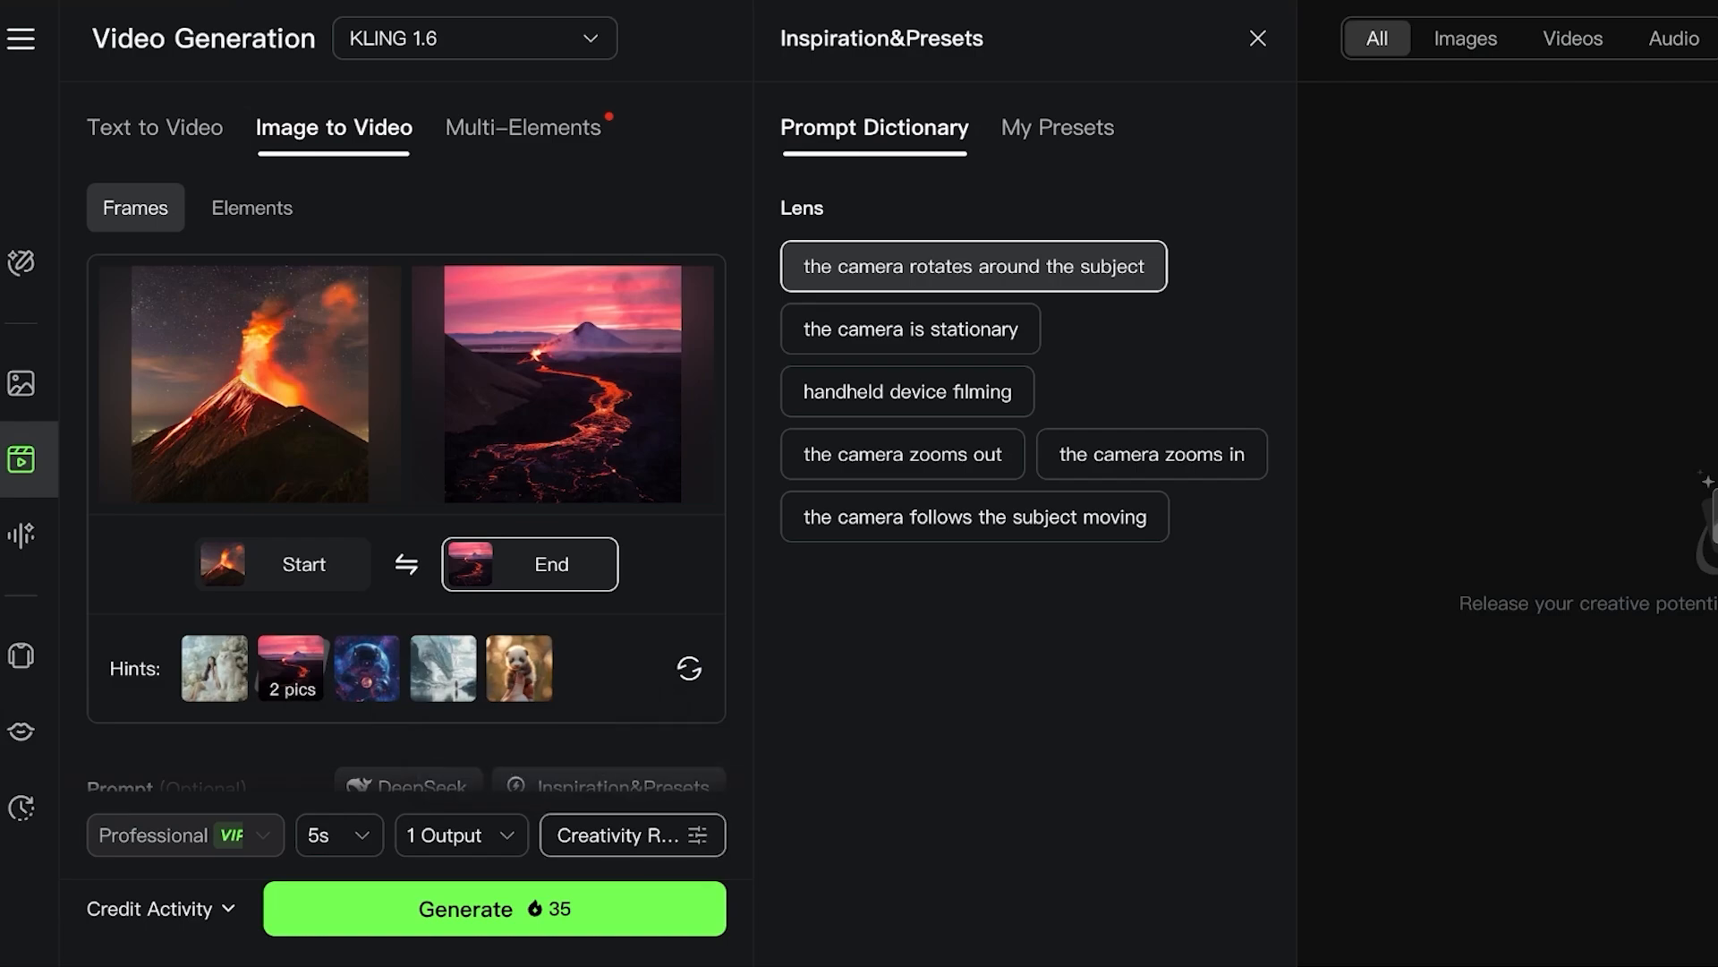
{"action": "left_click", "coordinate": [528, 909]}
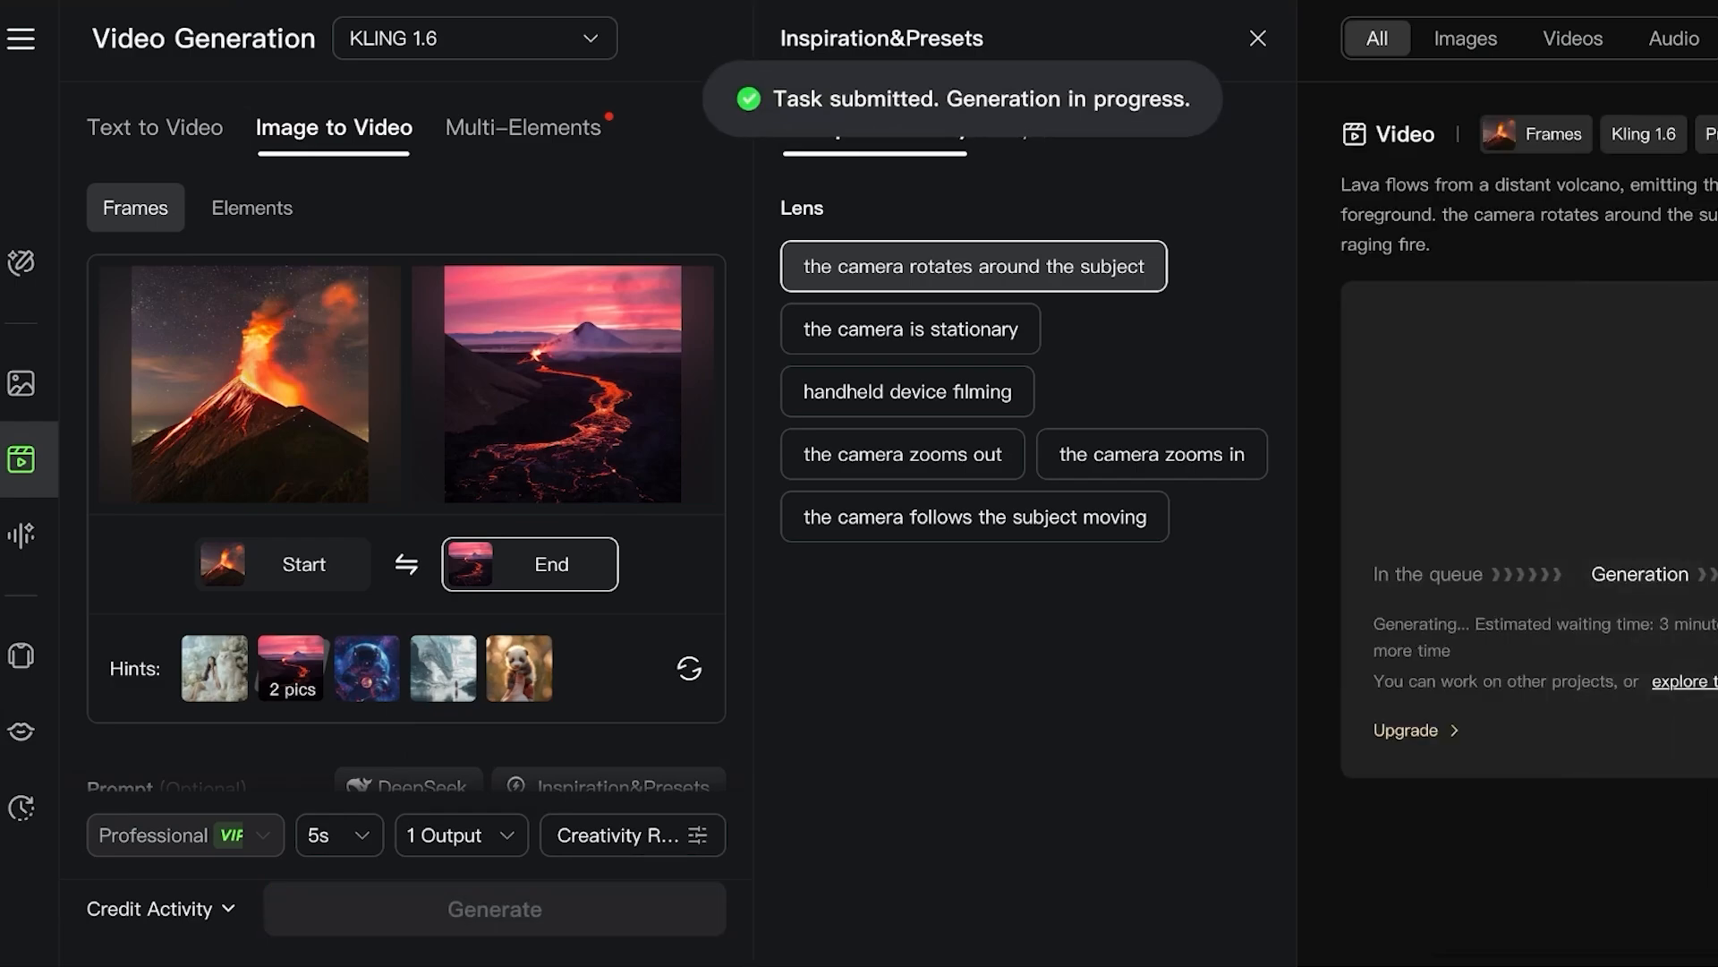
{"action": "scroll", "coordinate": [336, 779], "scroll_direction": "down", "scroll_amount": 1}
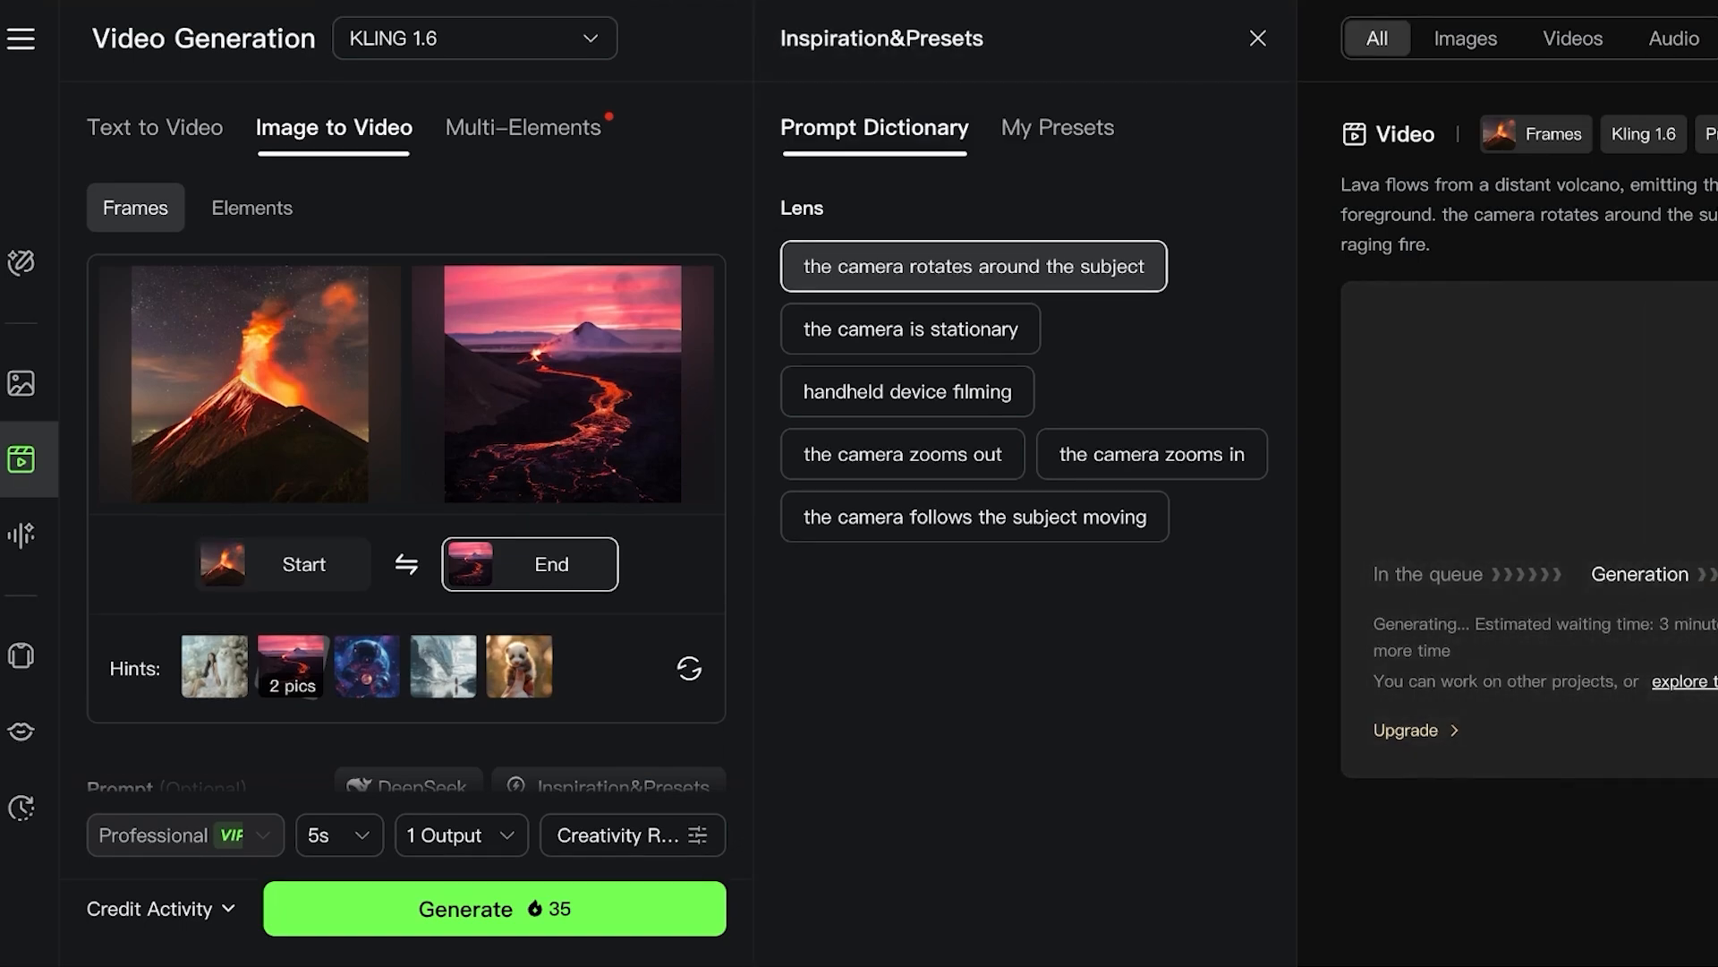
{"action": "scroll", "coordinate": [859, 430], "scroll_direction": "down", "scroll_amount": 1}
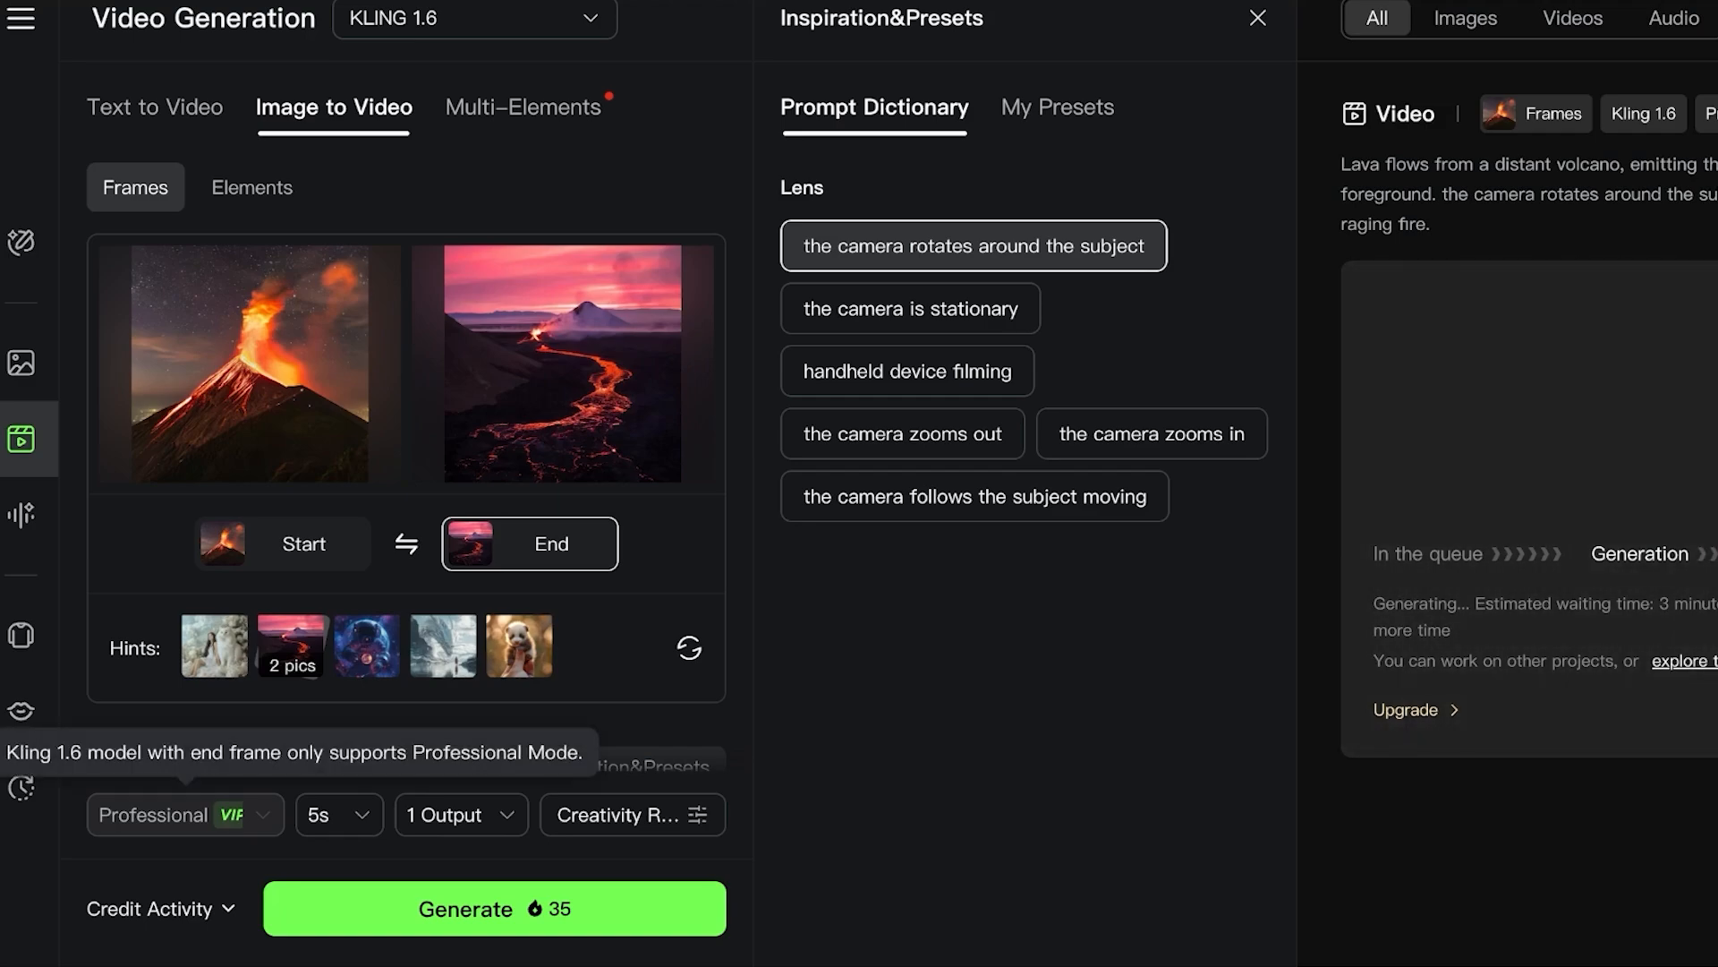
{"action": "scroll", "coordinate": [233, 805], "scroll_direction": "down", "scroll_amount": 3}
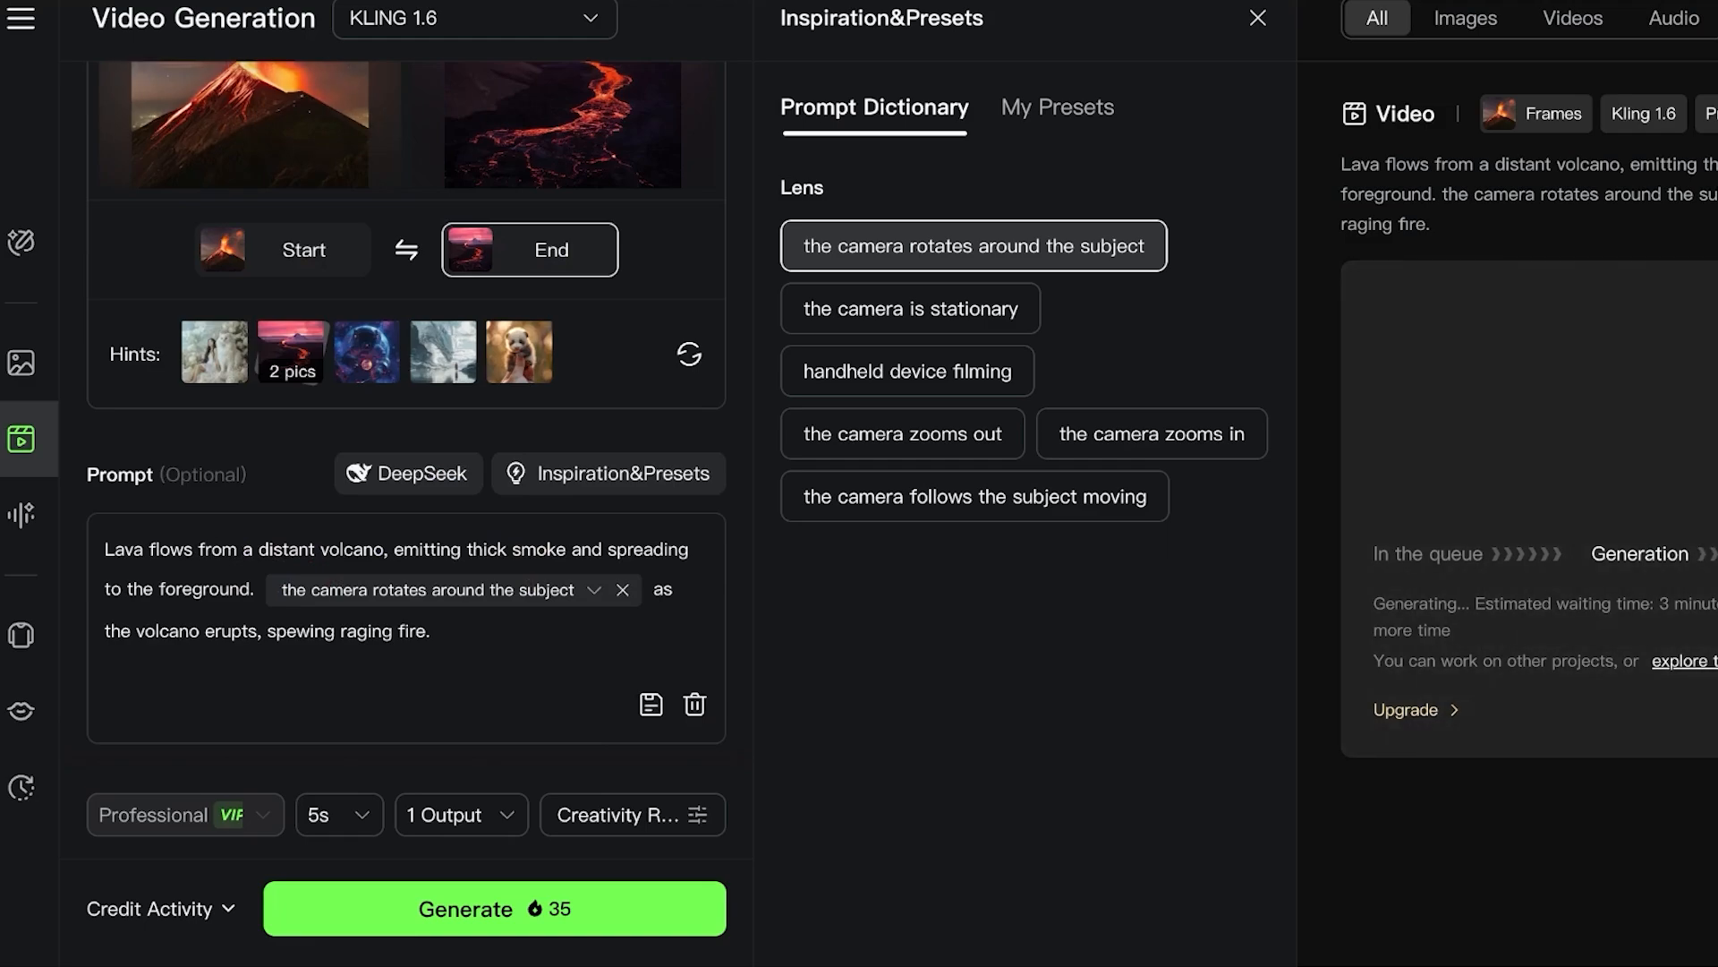
{"action": "scroll", "coordinate": [179, 806], "scroll_direction": "up", "scroll_amount": 2}
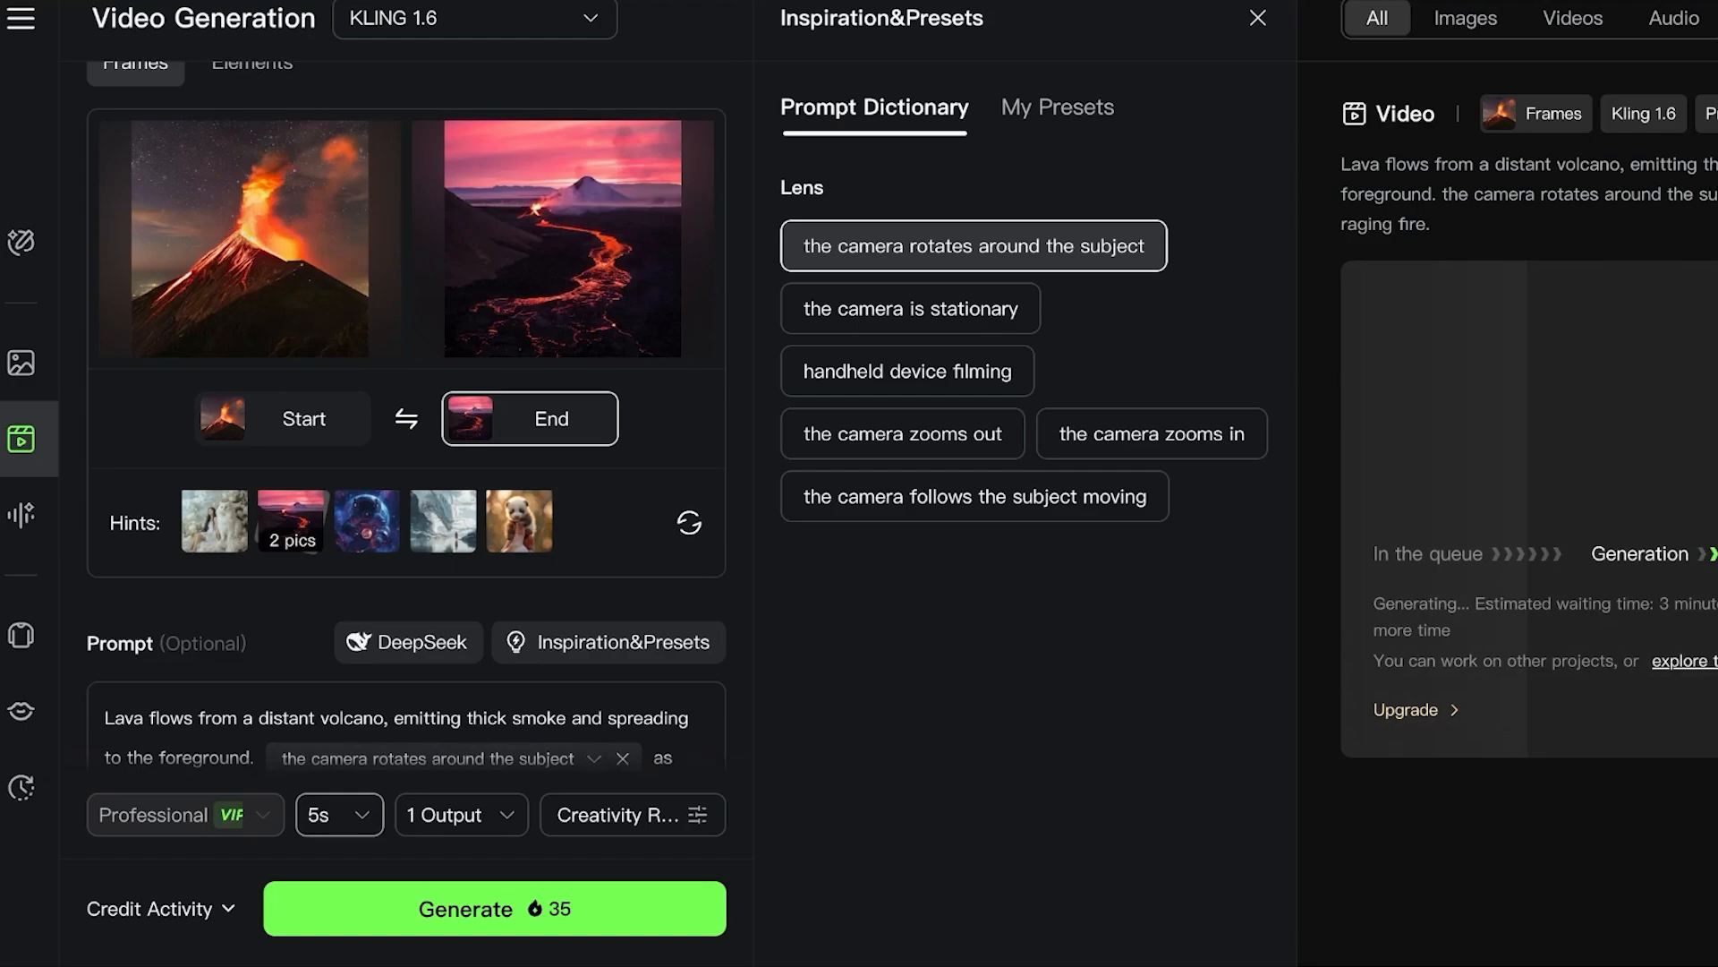
{"action": "scroll", "coordinate": [406, 429], "scroll_direction": "up", "scroll_amount": 1}
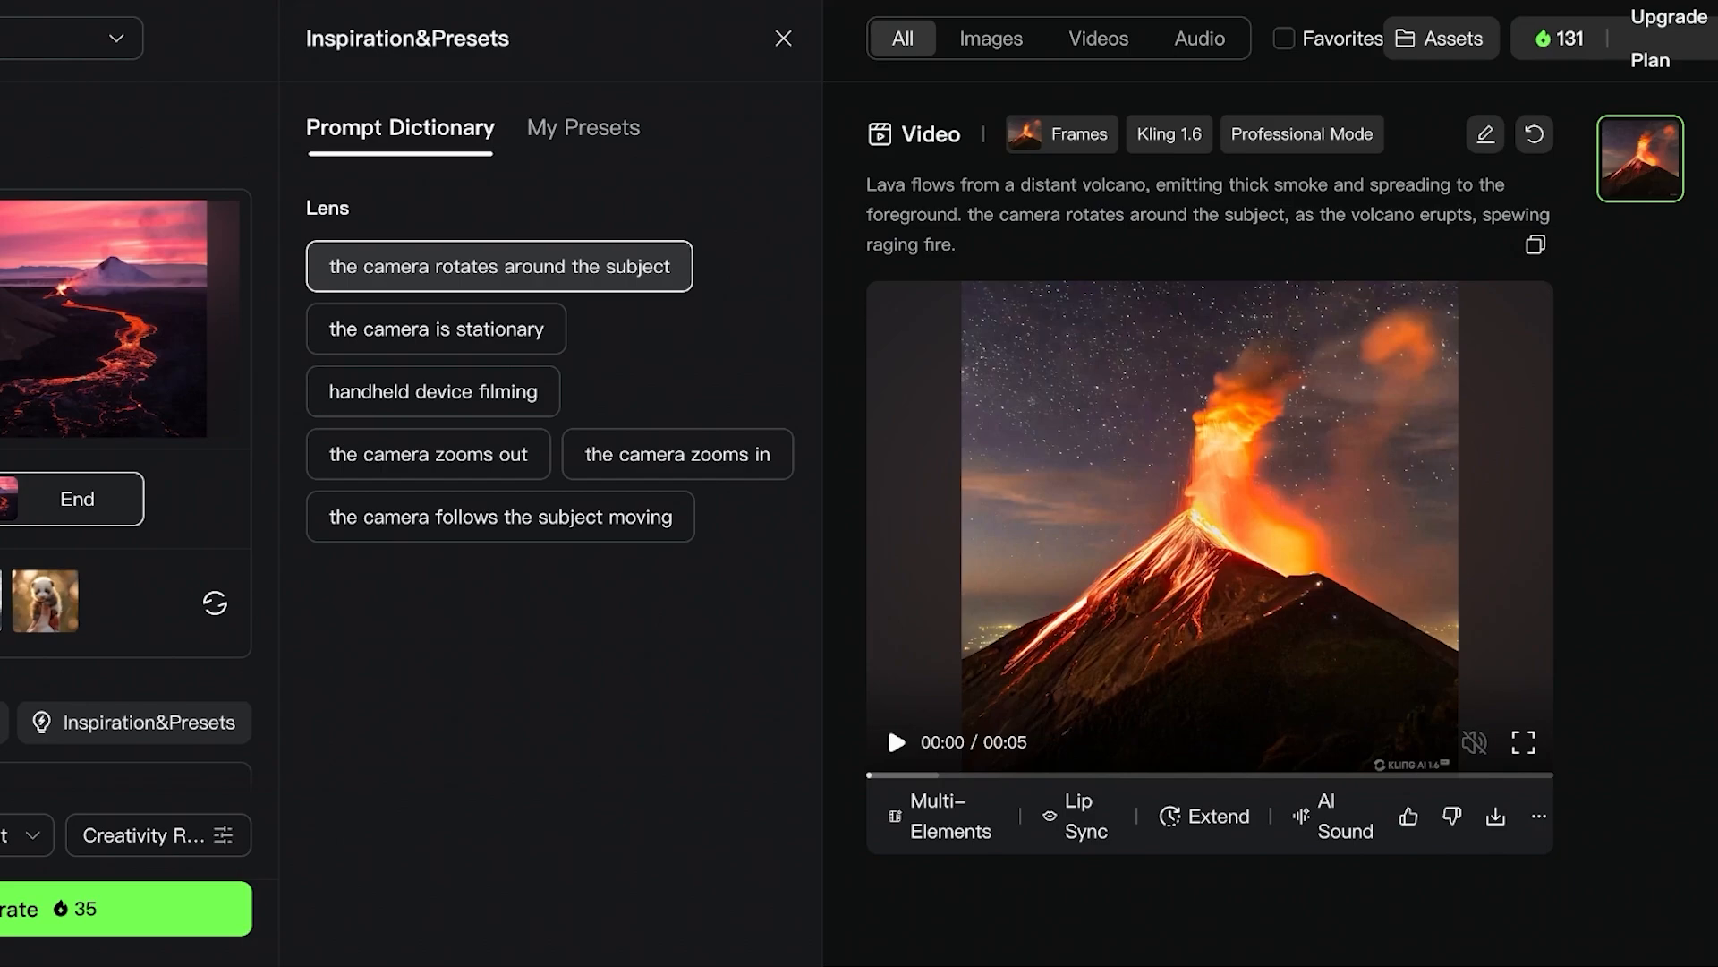
Step: Play the generated volcano video and load it into the Extend tool
{"action": "mouse_move", "coordinate": [1063, 134]}
{"action": "left_click", "coordinate": [888, 722]}
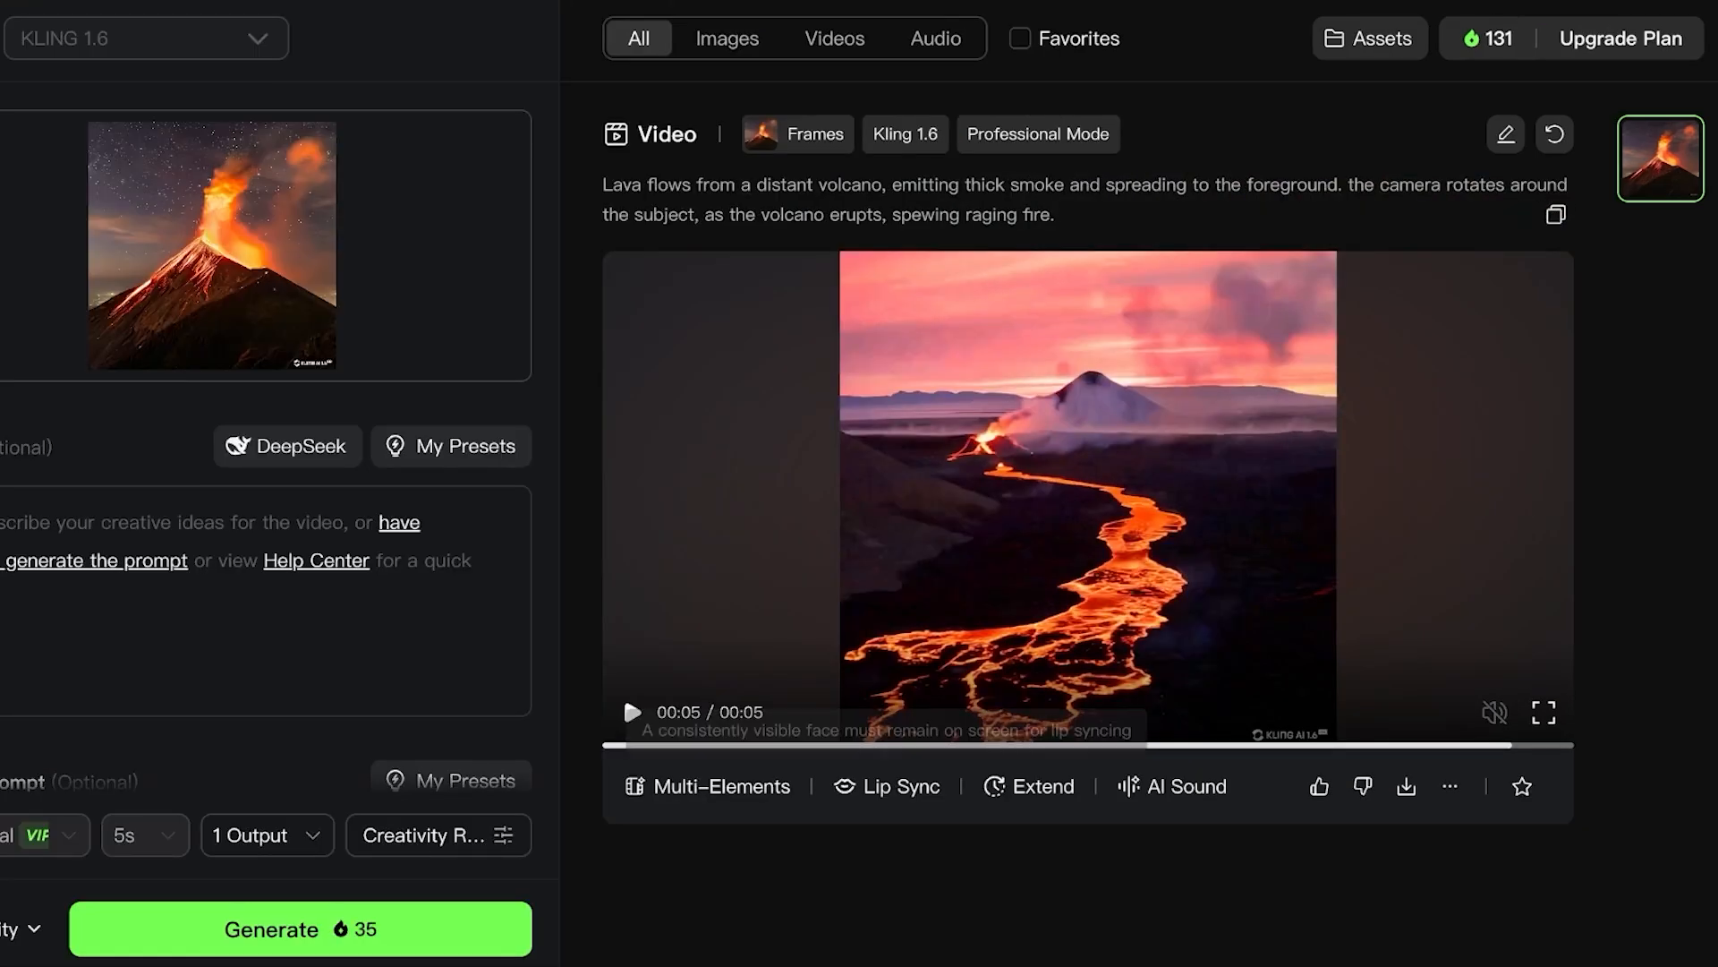
Step: Open the generated volcano video's detail view, then like and download the video
{"action": "left_click", "coordinate": [632, 712]}
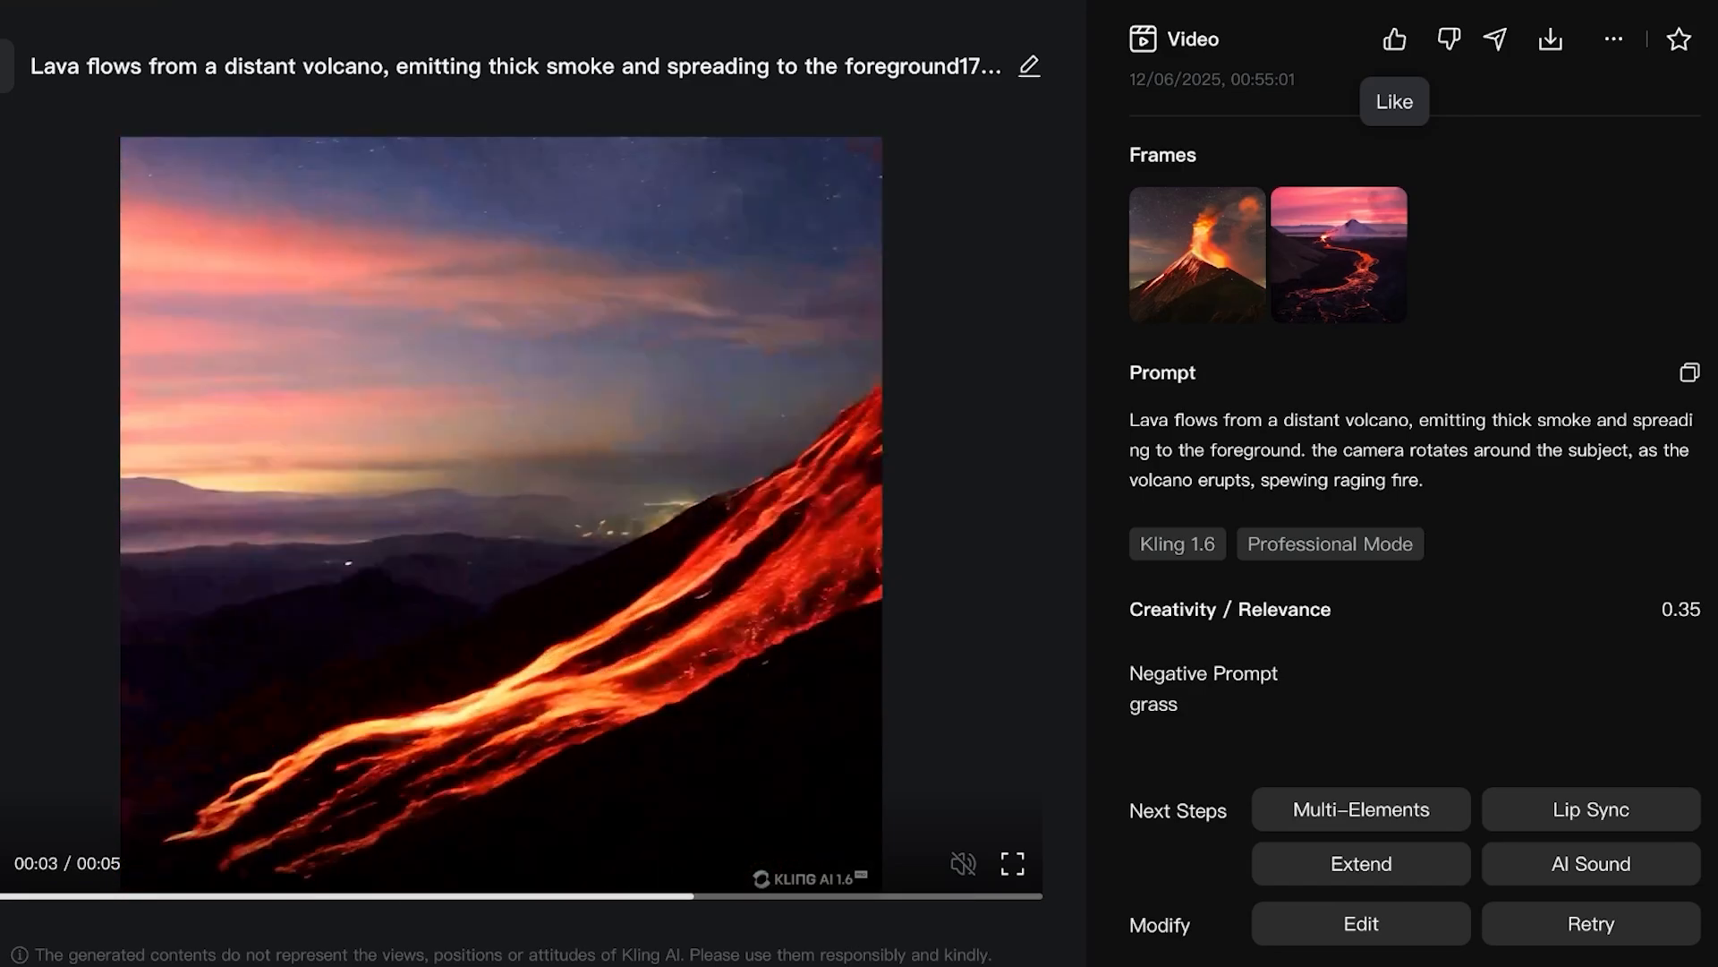
{"action": "left_click", "coordinate": [1394, 39]}
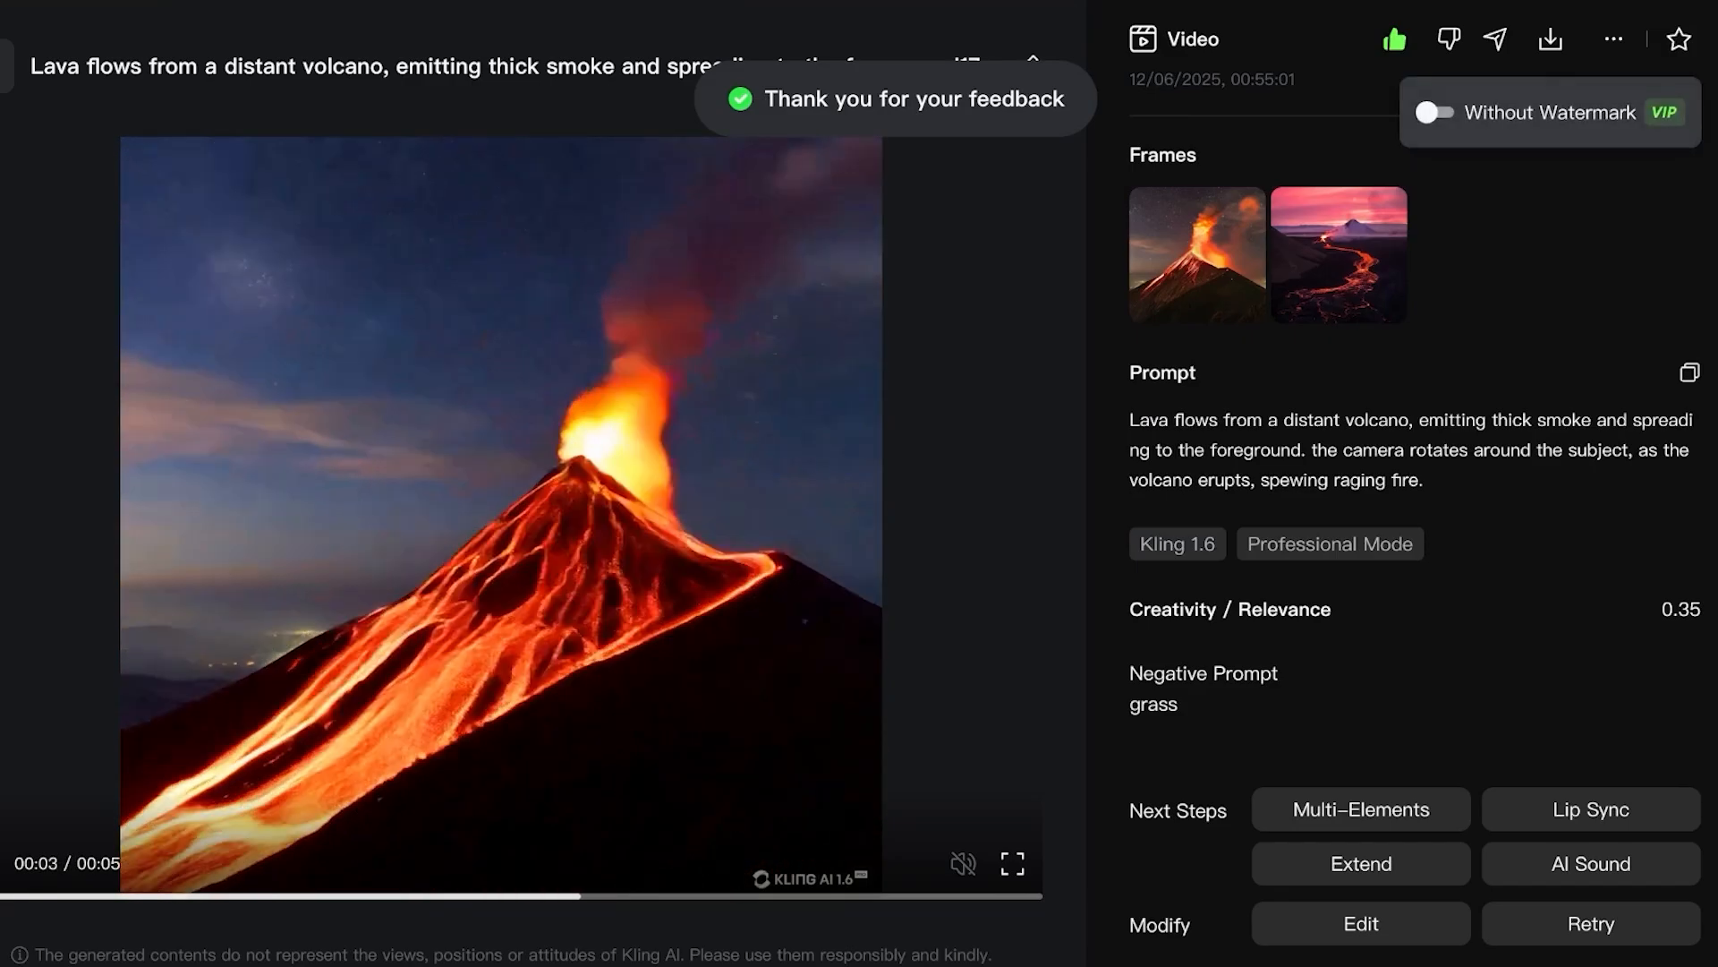
{"action": "left_click", "coordinate": [1550, 38]}
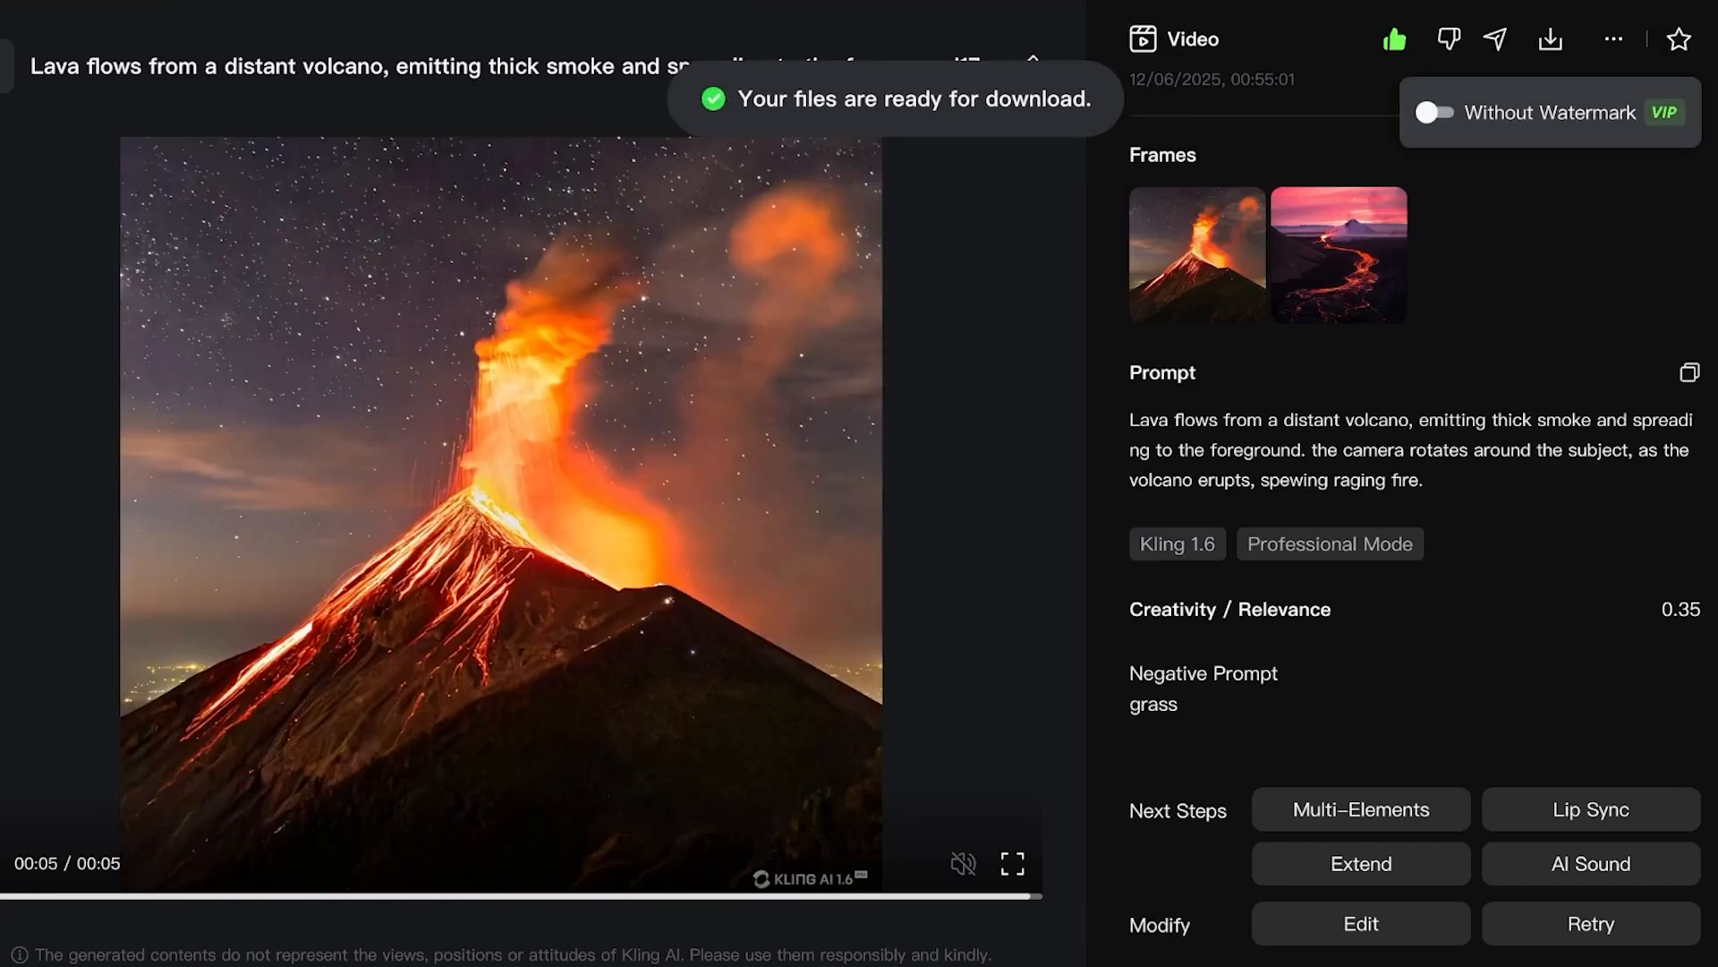
{"action": "mouse_move", "coordinate": [1550, 39]}
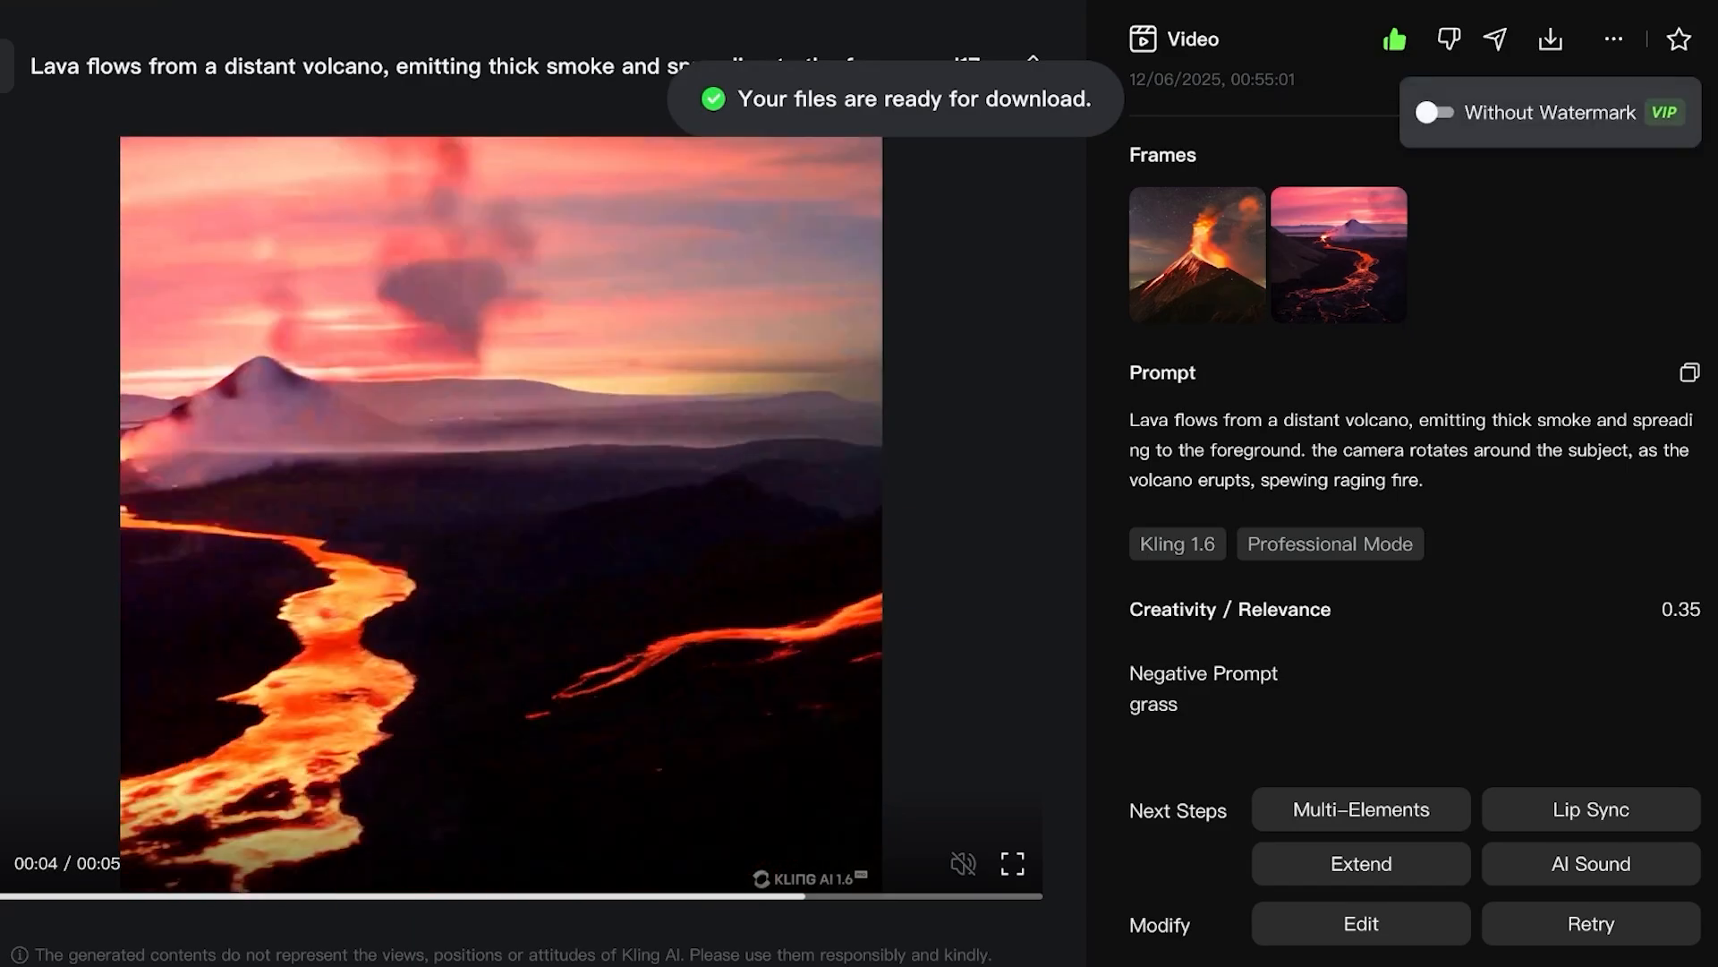
Step: Check the video's additional options, add it to favorites and return to the Extend workspace
{"action": "mouse_move", "coordinate": [1614, 40]}
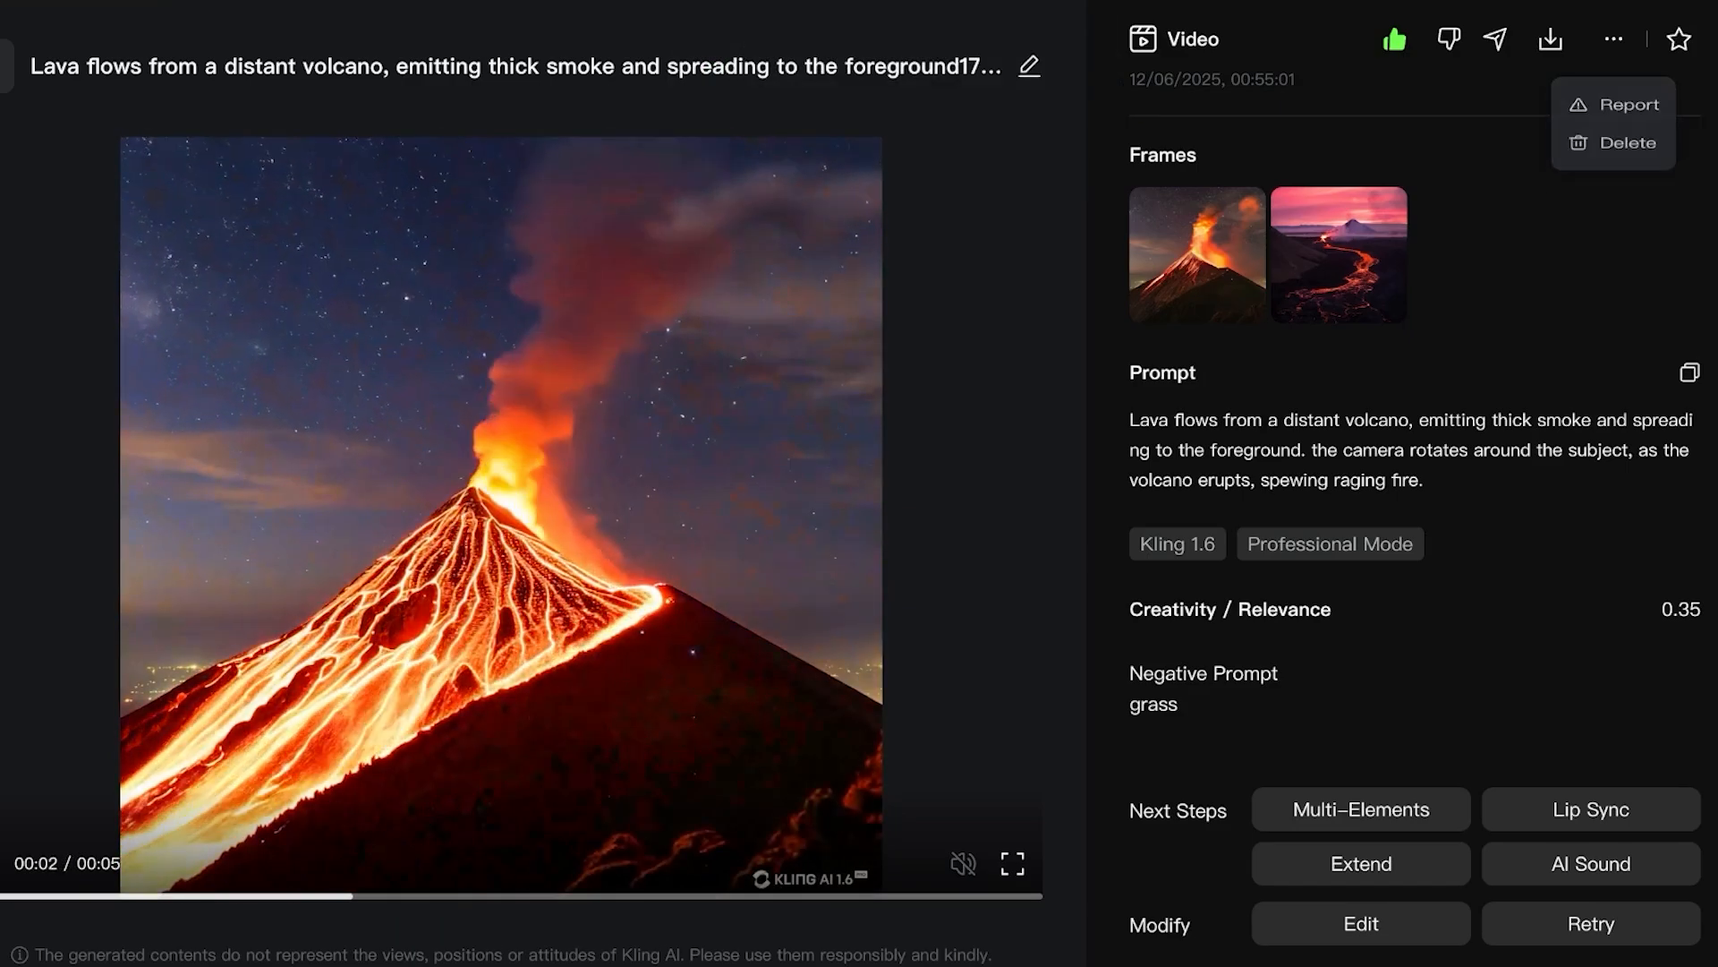
{"action": "left_click", "coordinate": [1679, 39]}
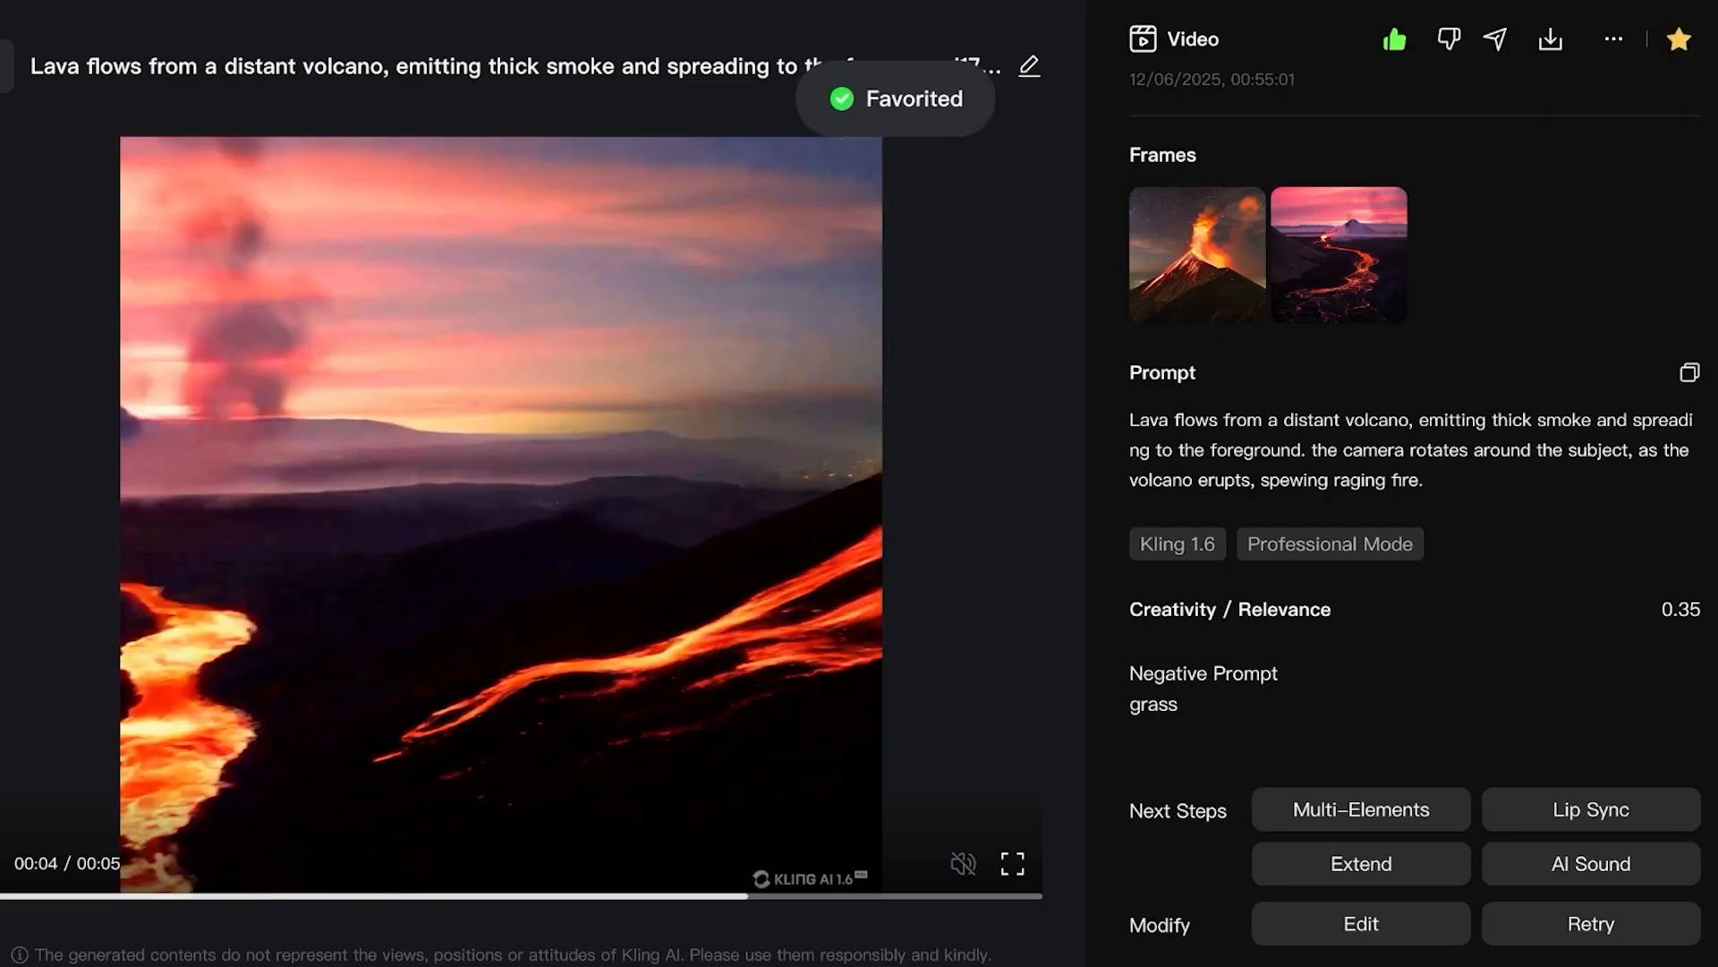
{"action": "left_click", "coordinate": [5, 67]}
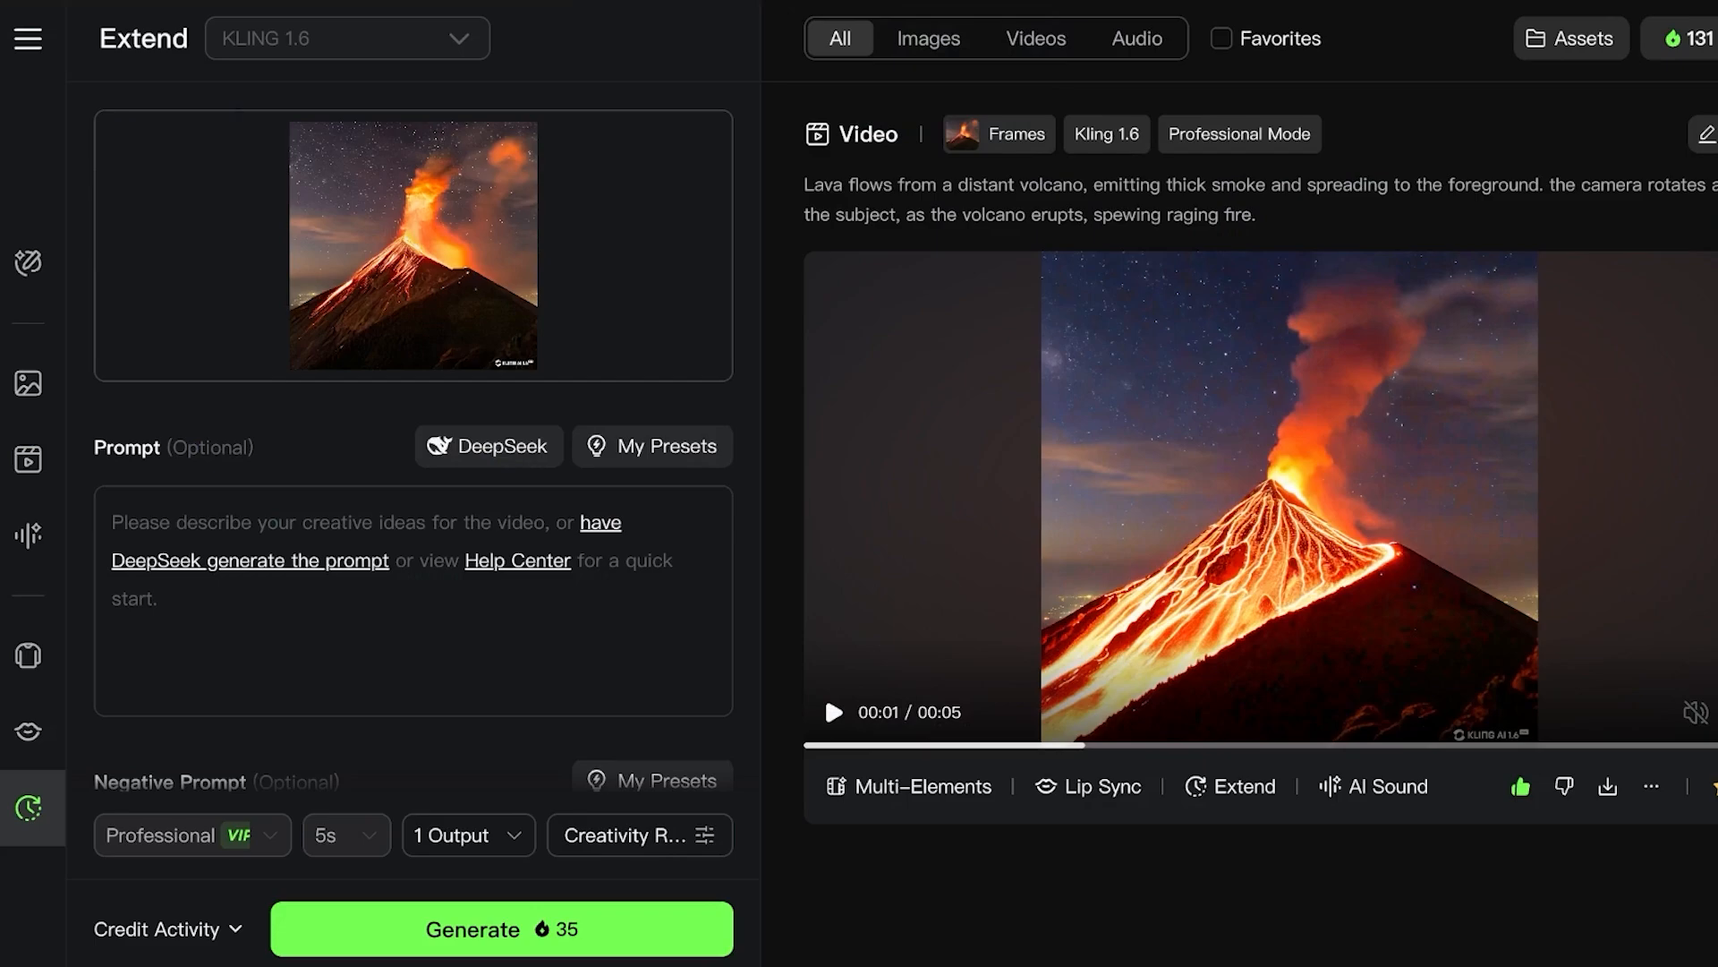
Step: Load the volcano video into Multi-Elements and go through the two-part selection guide
{"action": "left_click", "coordinate": [910, 787]}
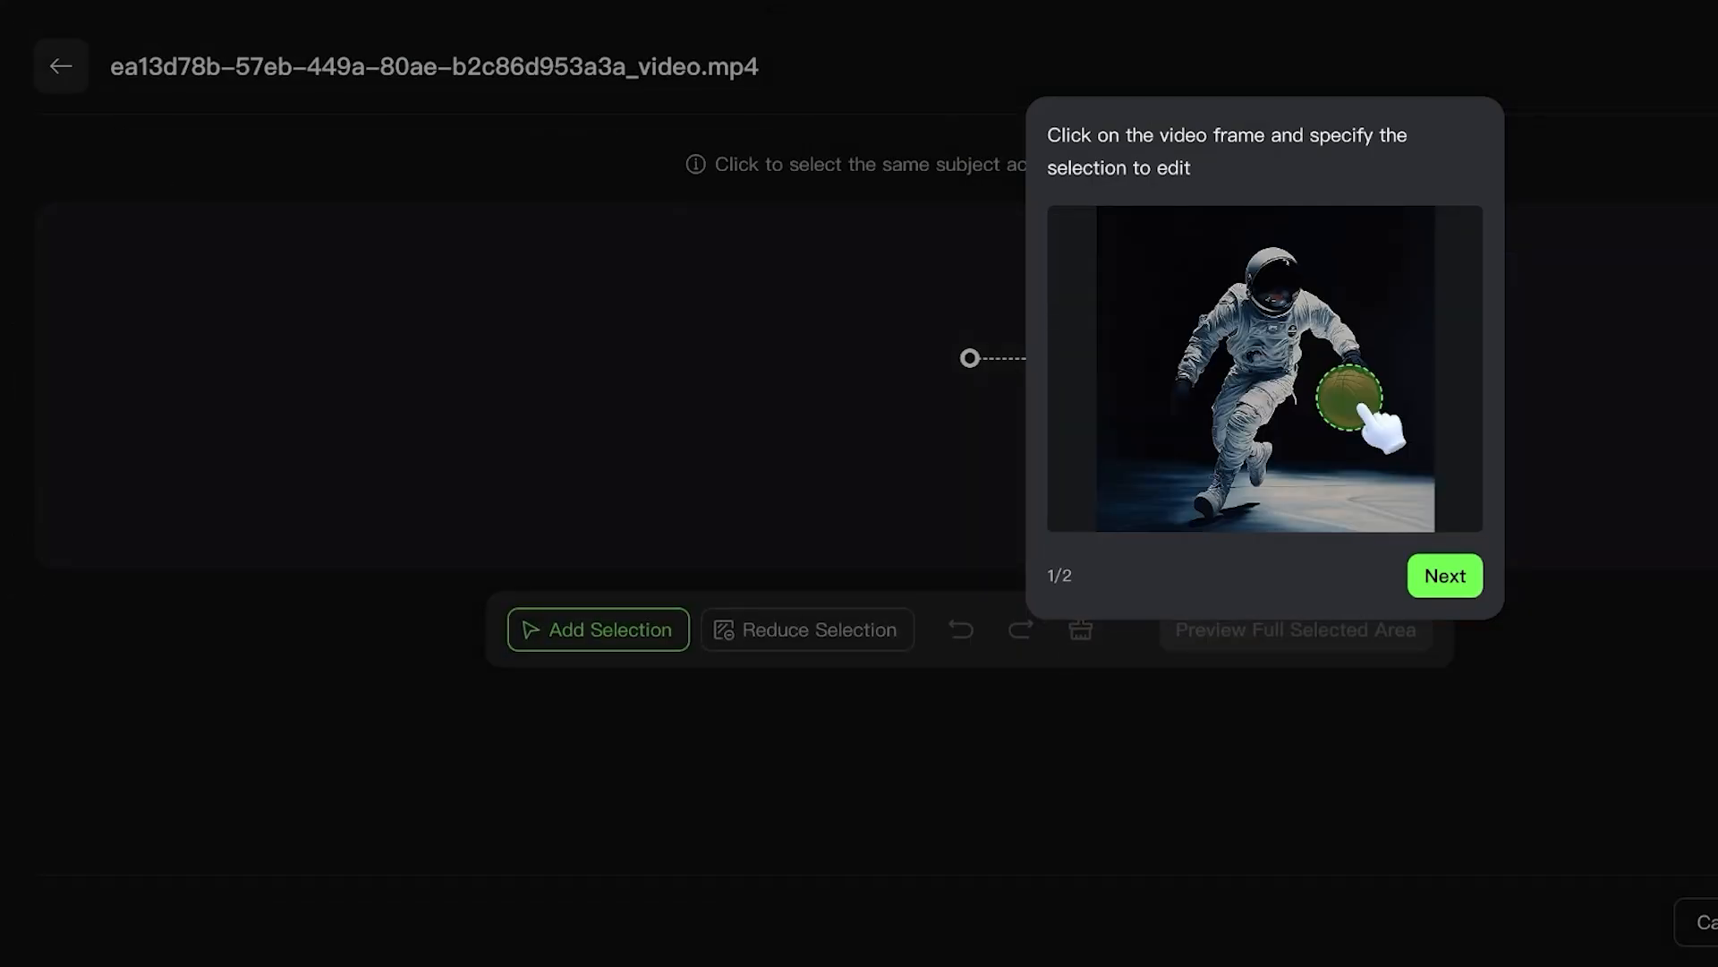
{"action": "left_click", "coordinate": [1445, 575]}
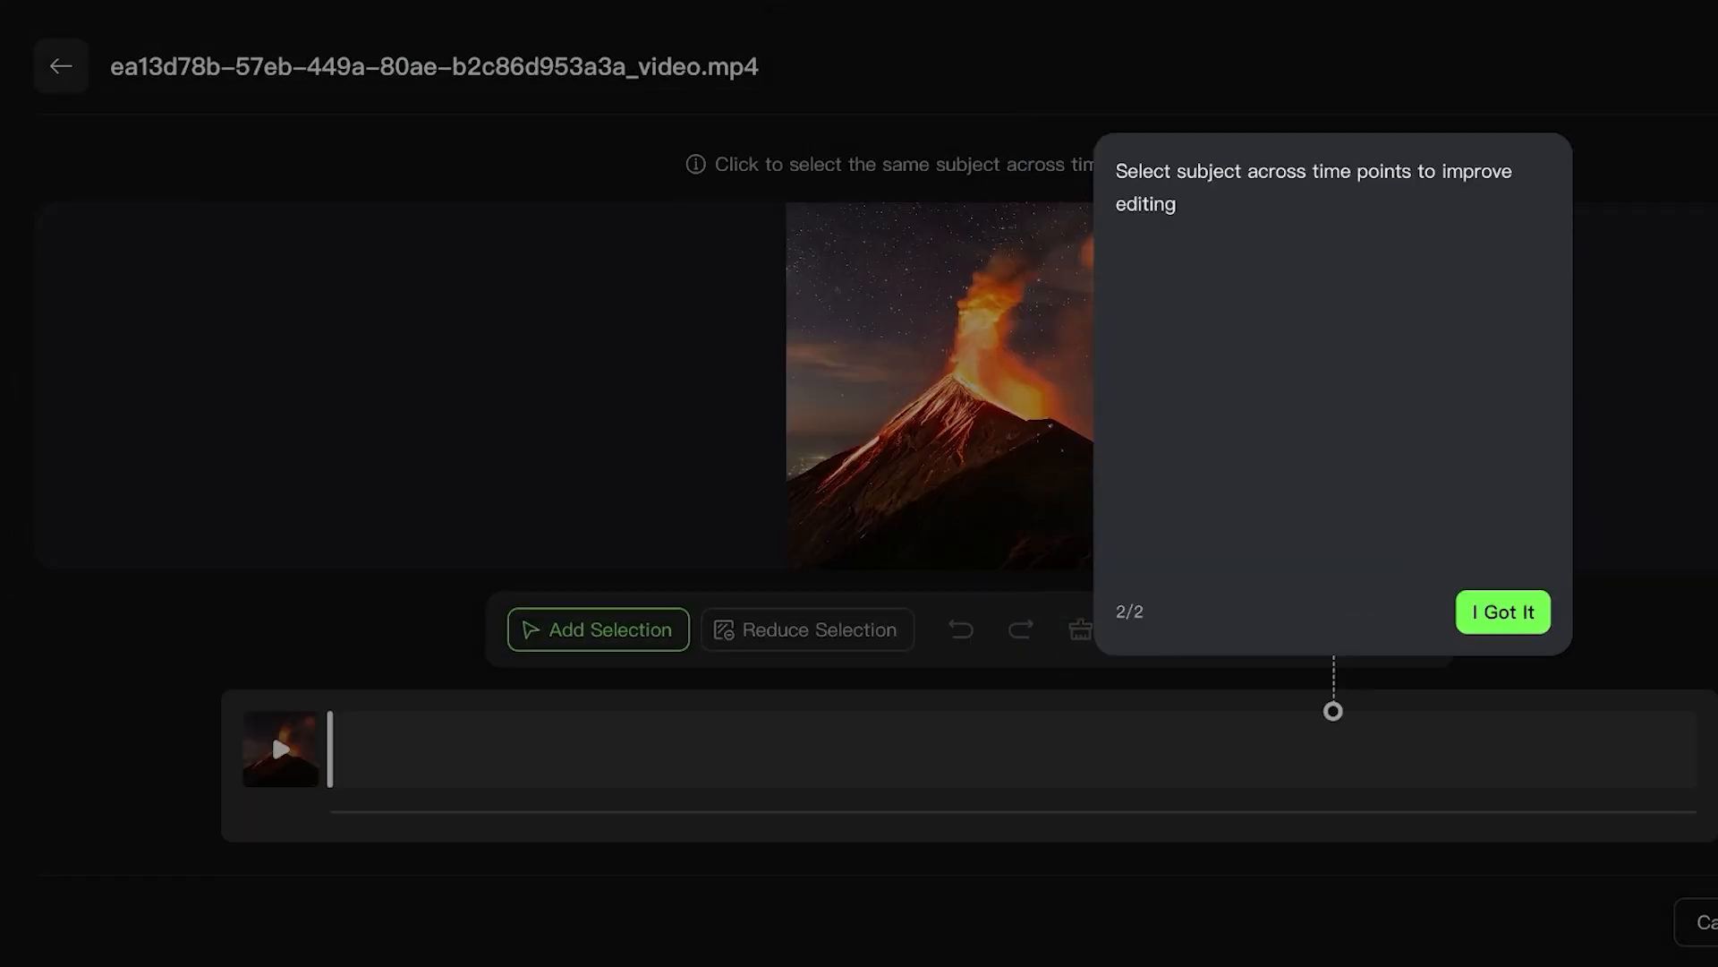
{"action": "left_click", "coordinate": [1503, 611]}
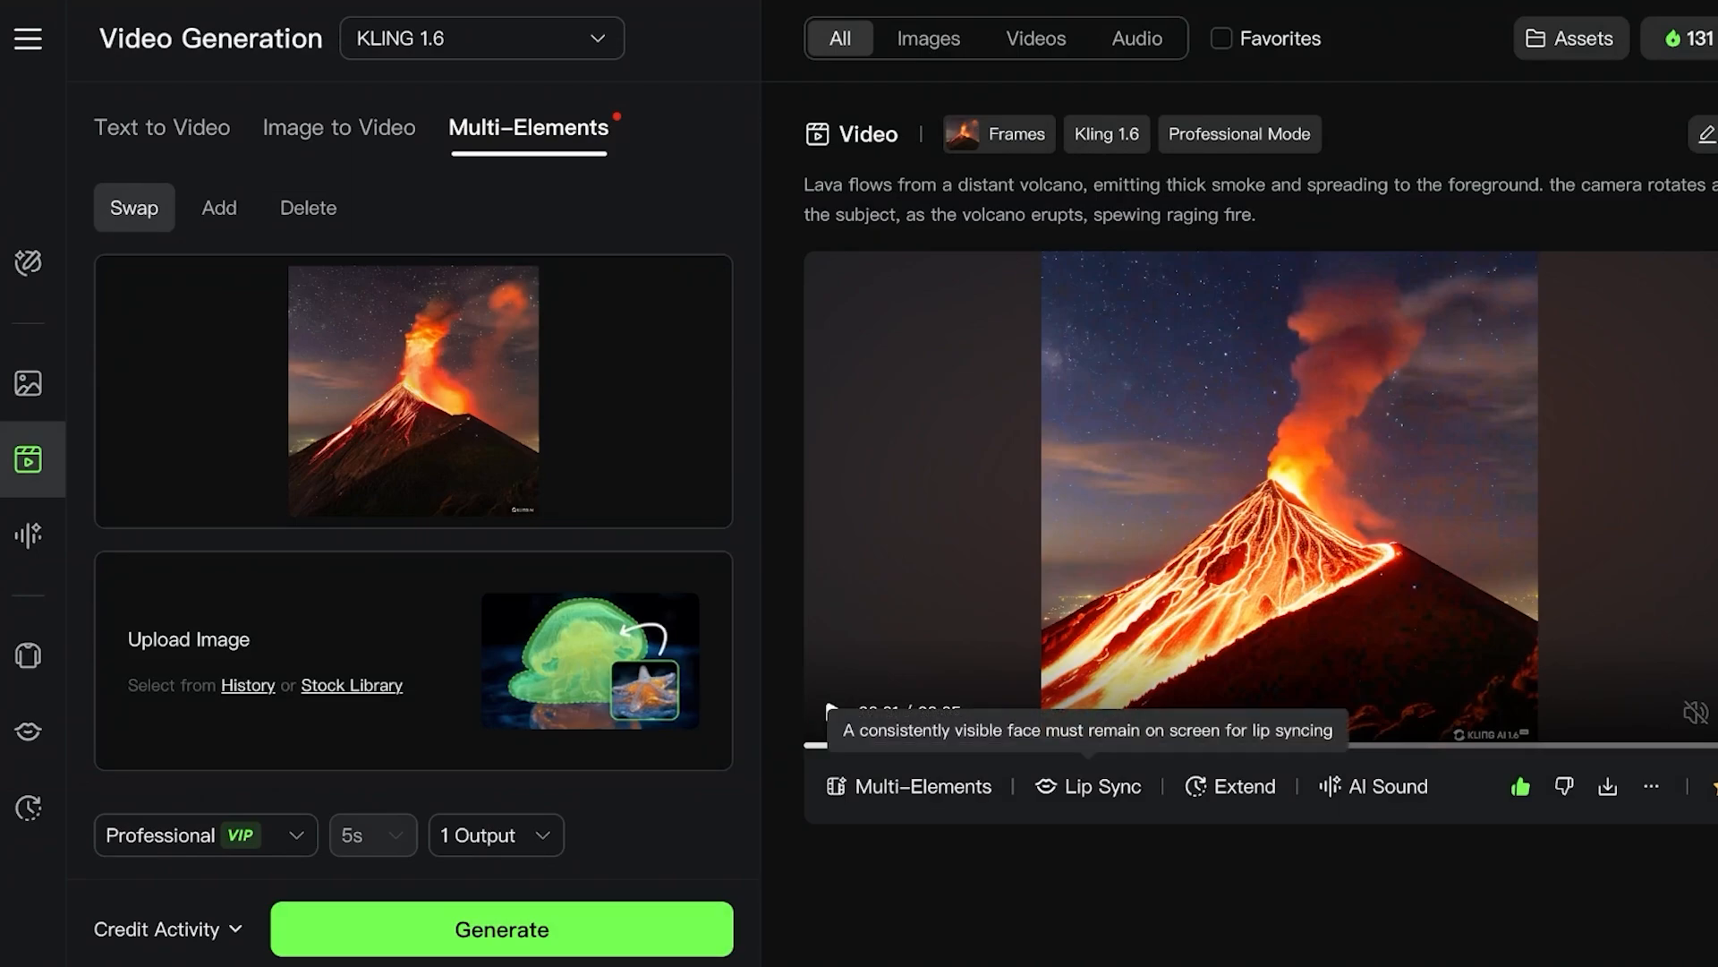
Step: Load the volcano video into AI Sound and review the sound prompt and attached clip
{"action": "left_click", "coordinate": [1374, 786]}
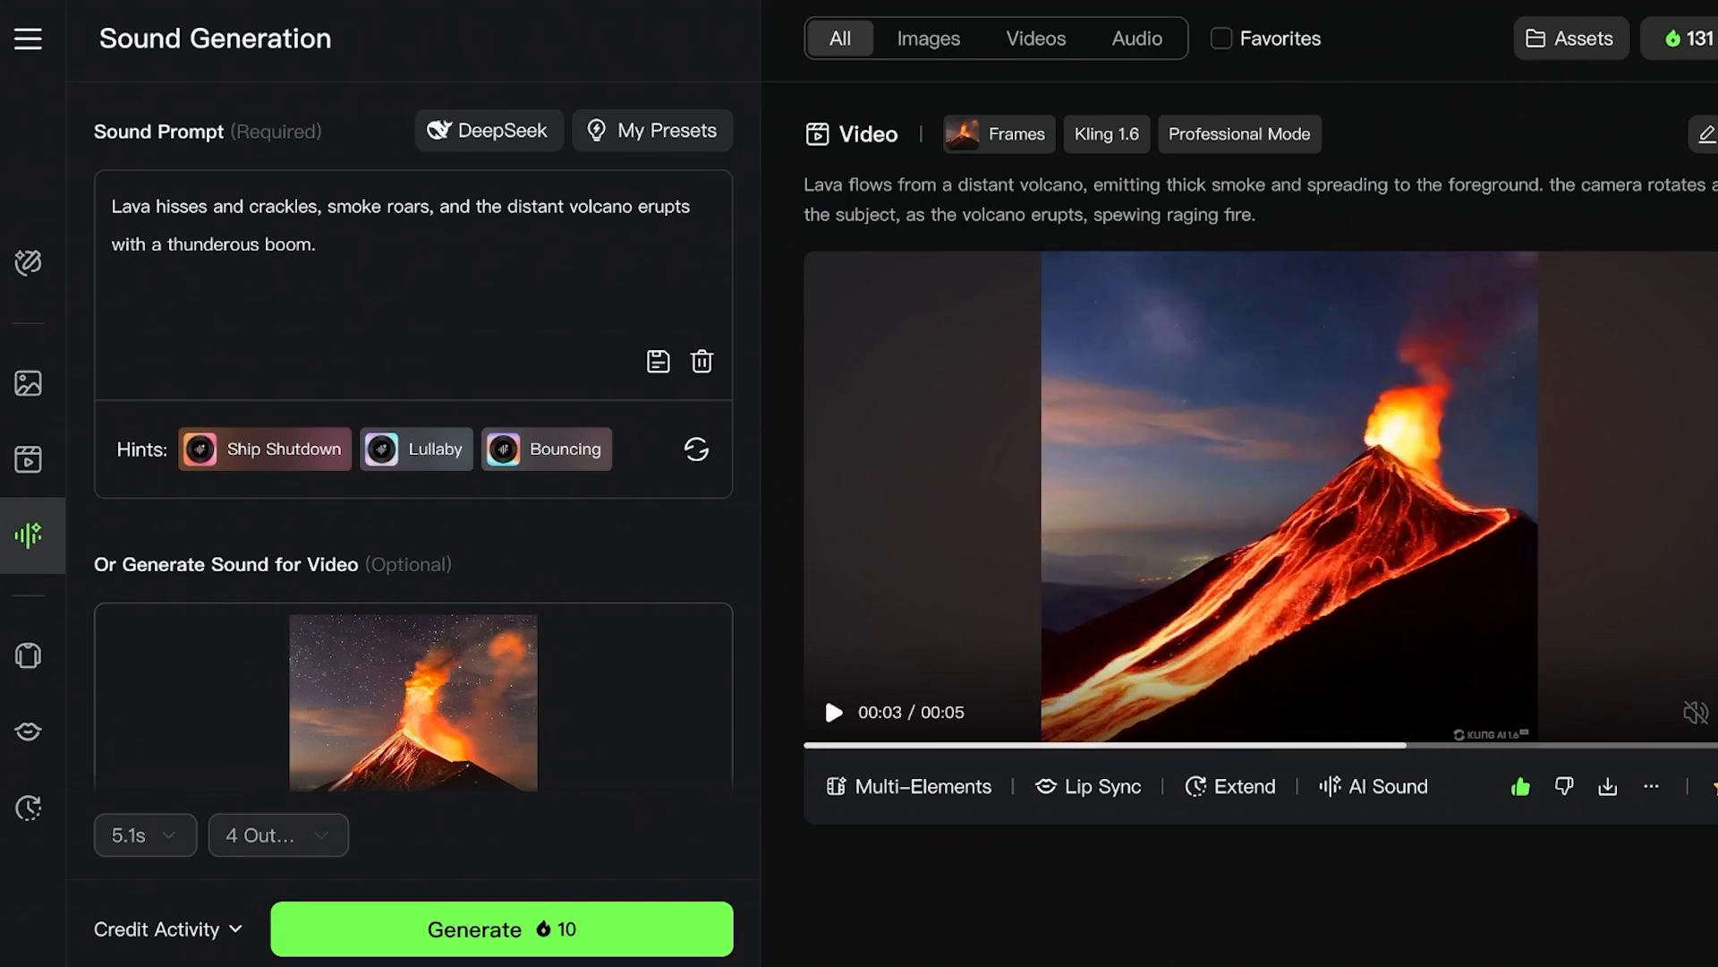
{"action": "scroll", "coordinate": [414, 480], "scroll_direction": "down", "scroll_amount": 2}
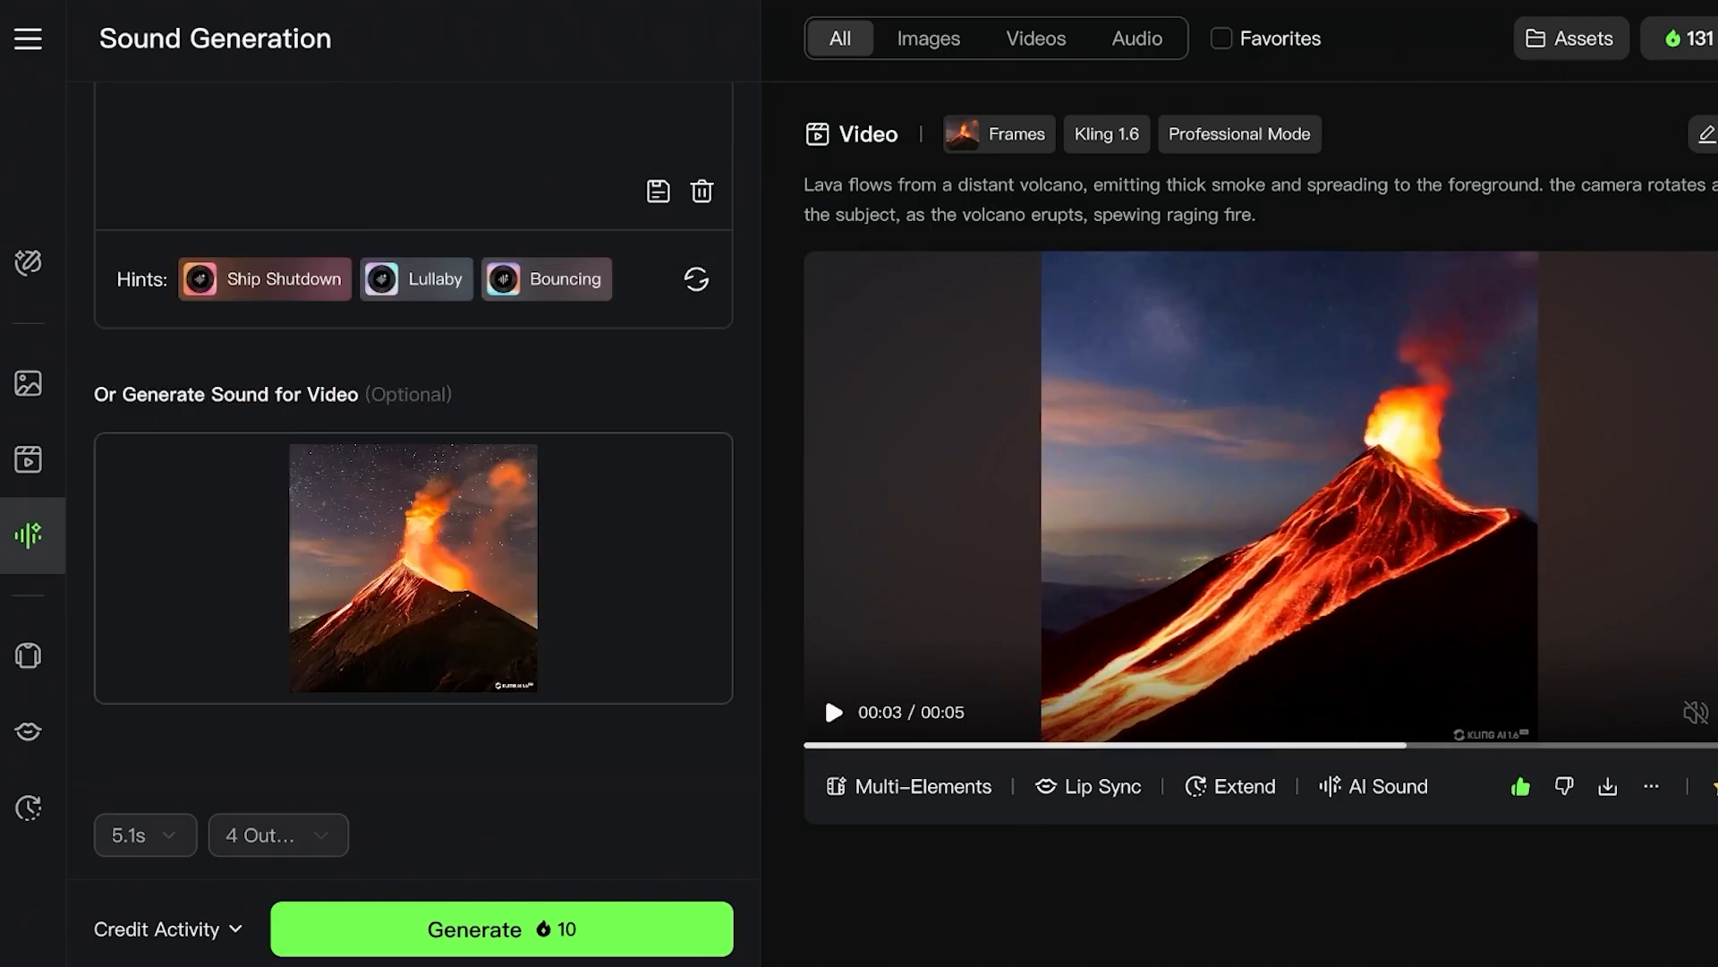
{"action": "mouse_move", "coordinate": [414, 569]}
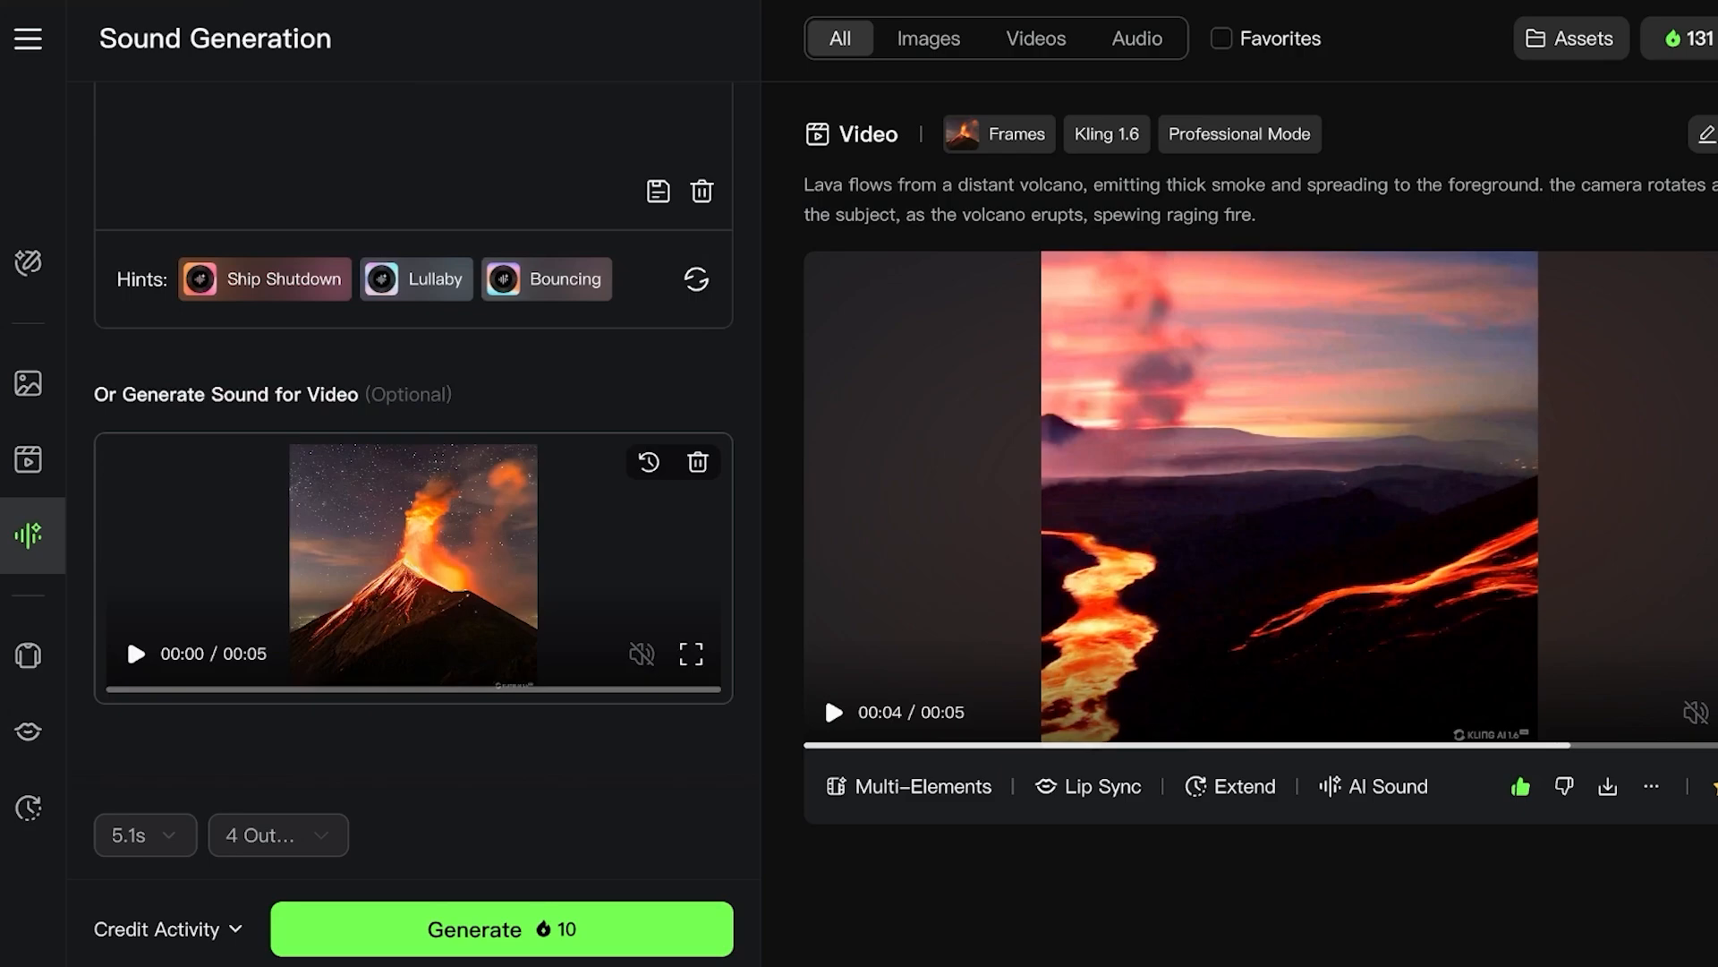
{"action": "scroll", "coordinate": [414, 626], "scroll_direction": "up", "scroll_amount": 2}
{"action": "scroll", "coordinate": [413, 626], "scroll_direction": "down", "scroll_amount": 2}
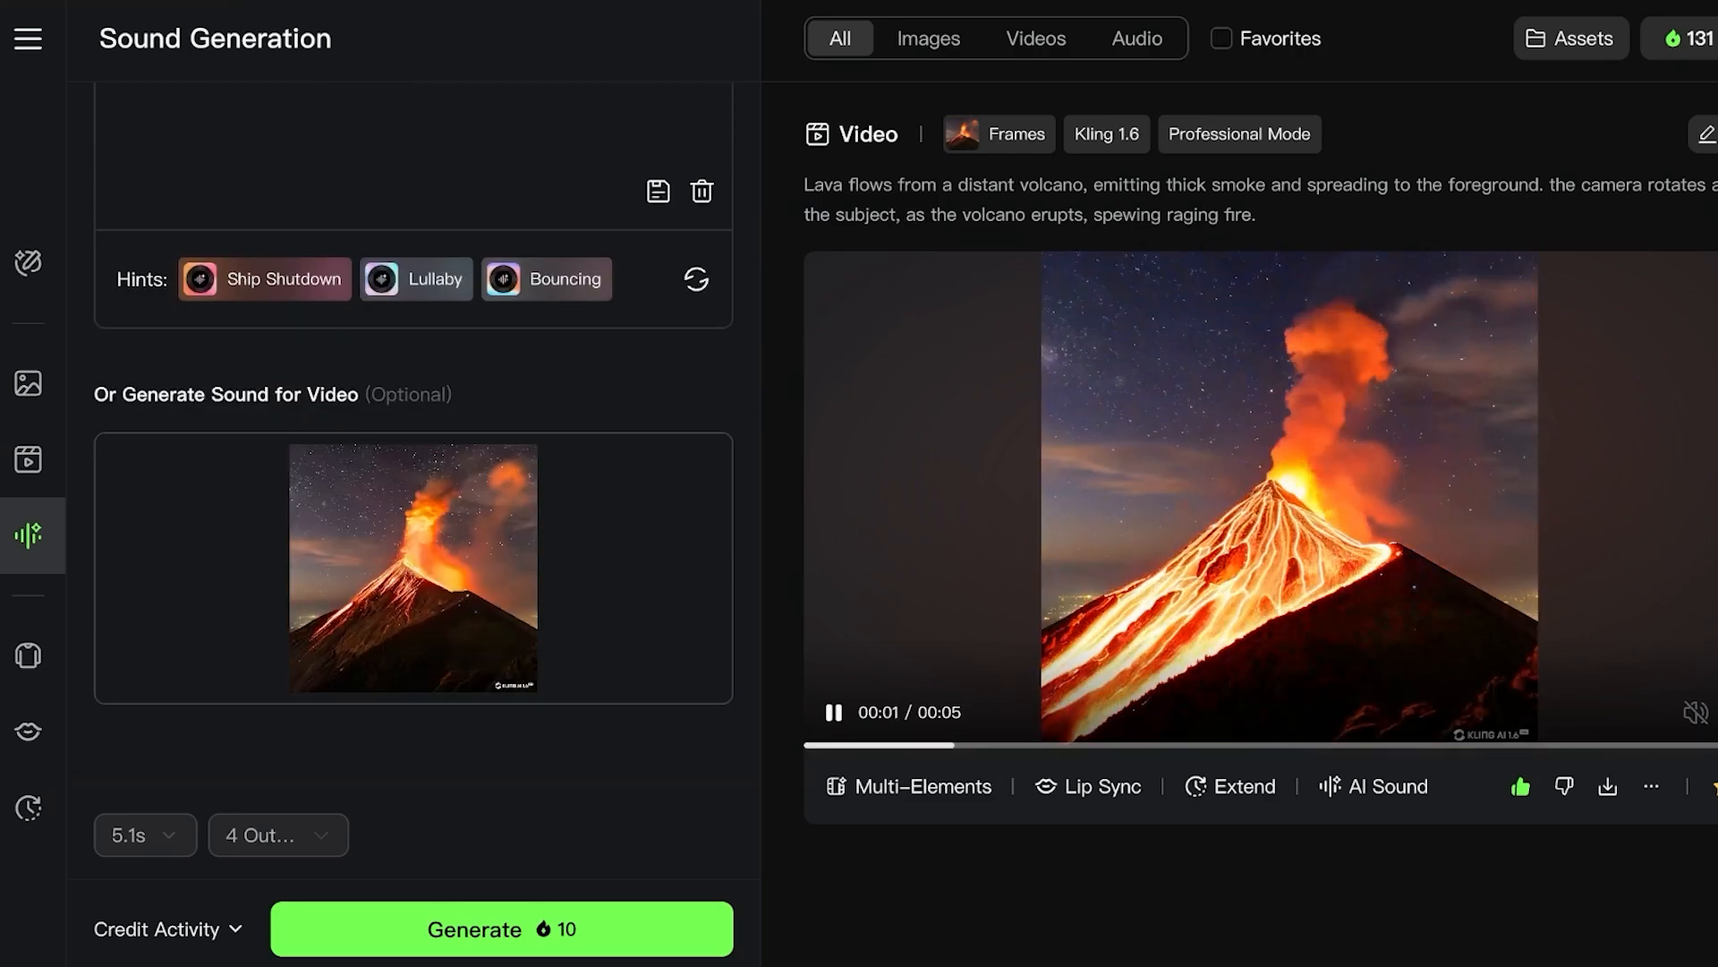
{"action": "left_click", "coordinate": [1289, 497]}
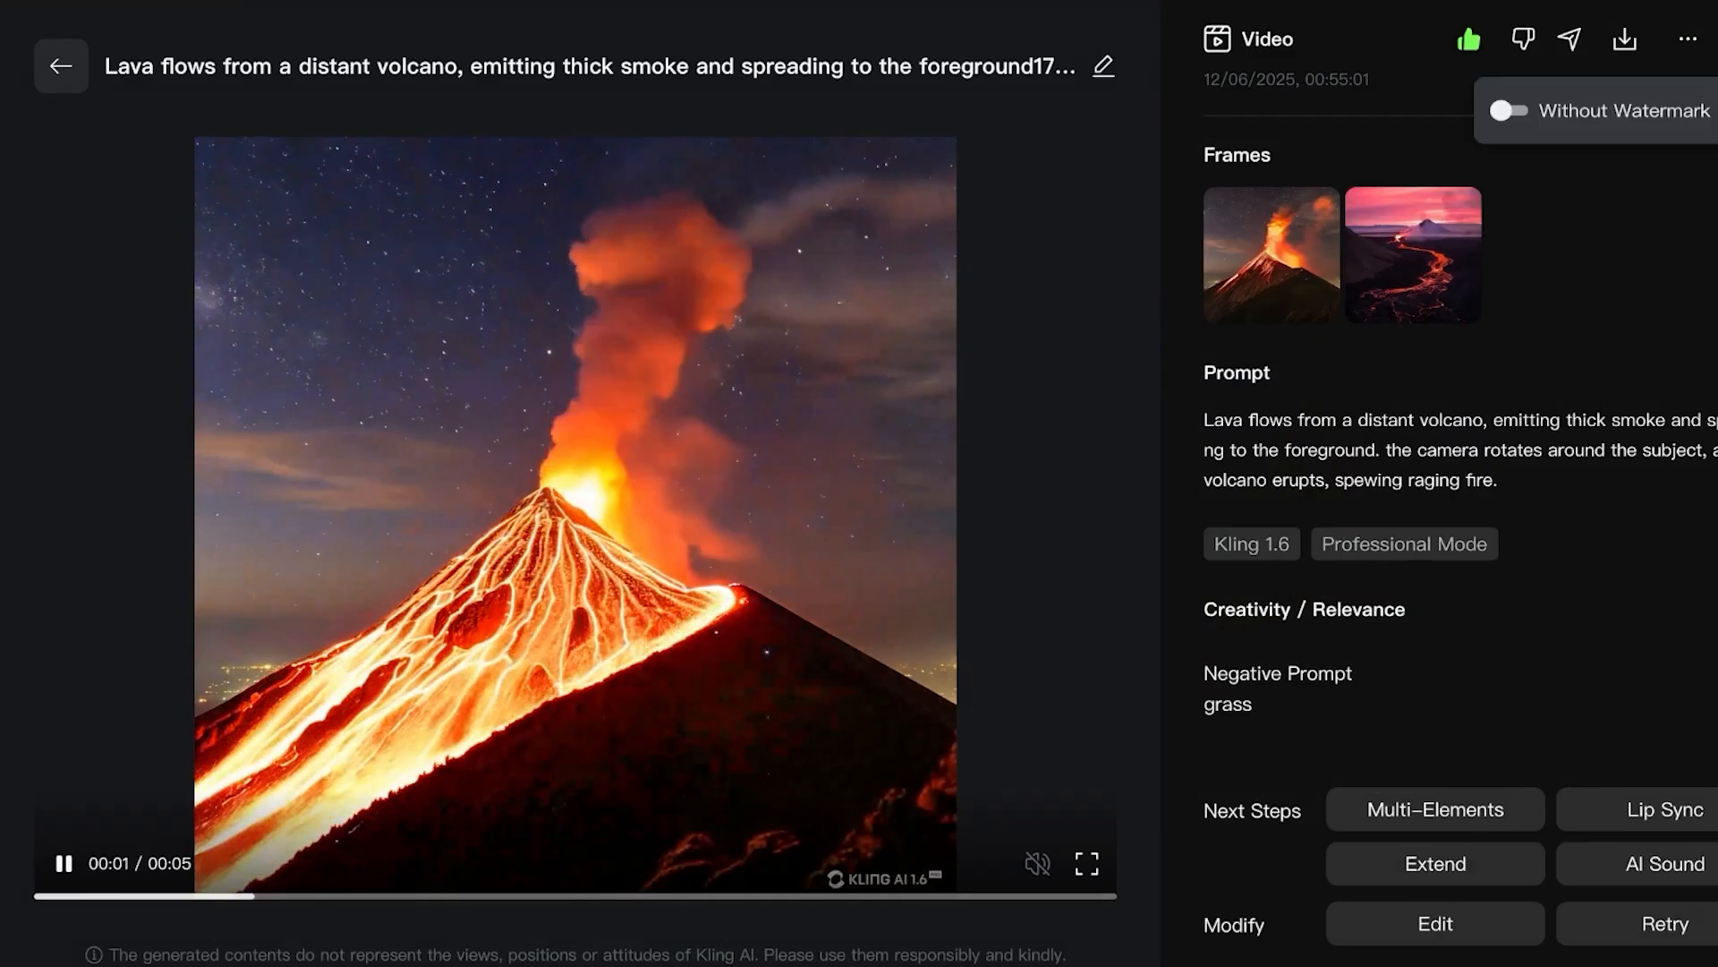
{"action": "key", "text": "Escape"}
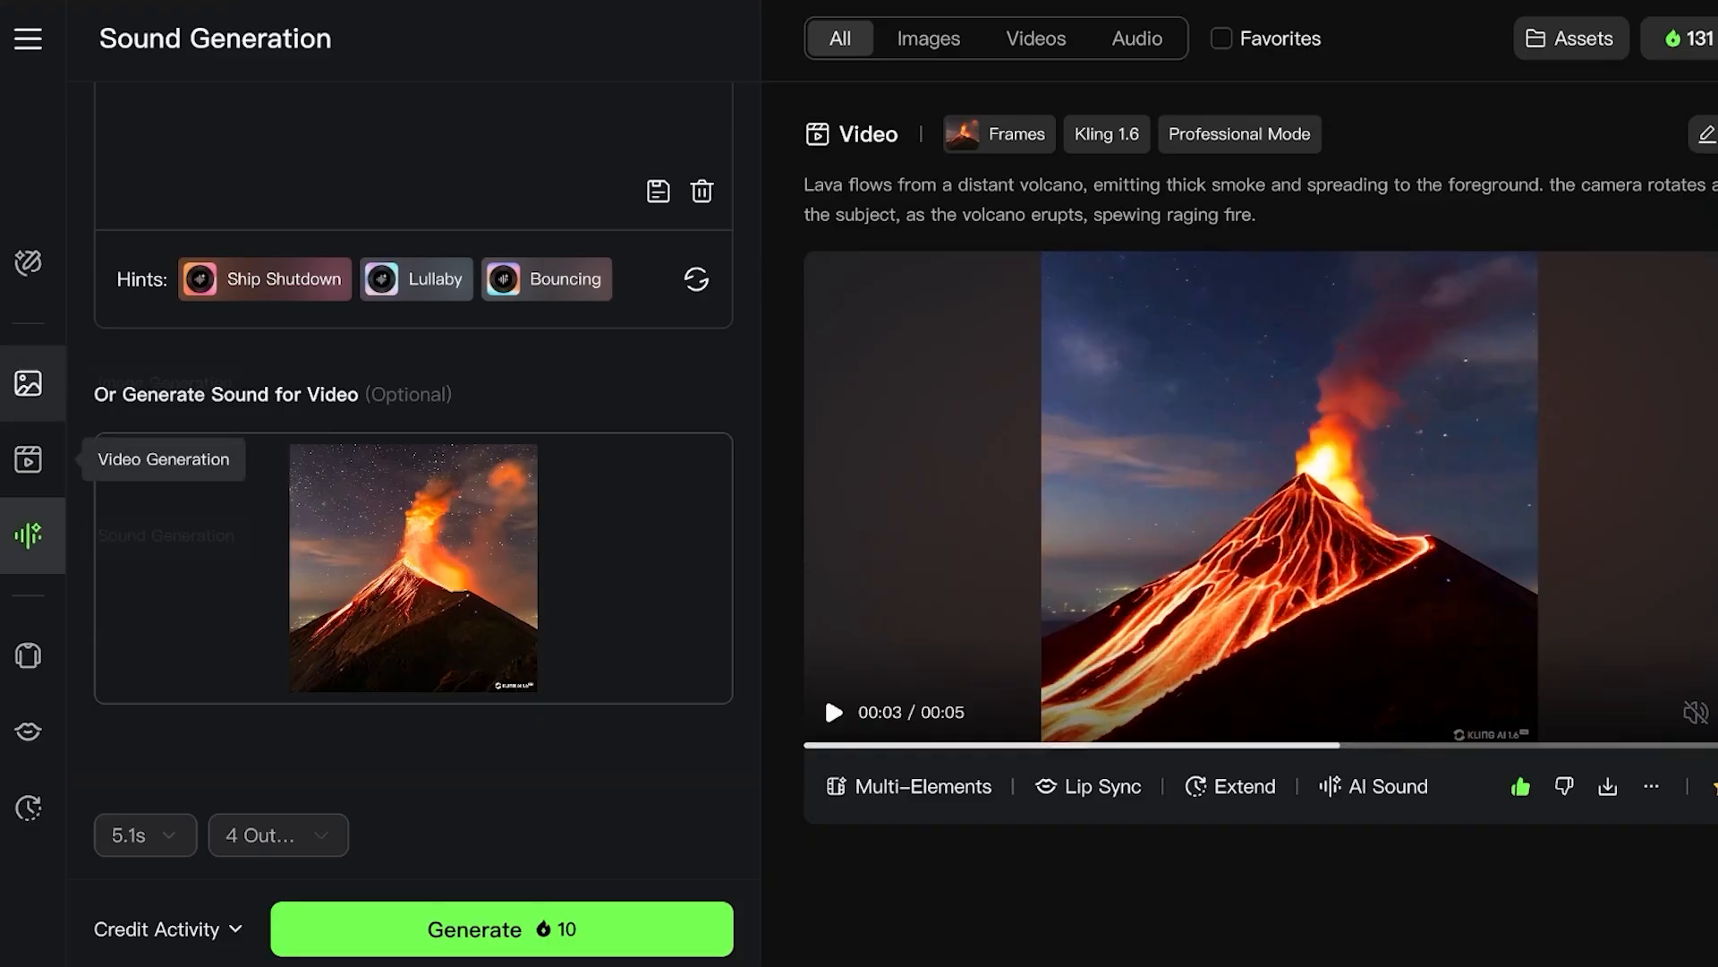
Step: Return to Image to Video and replace both volcano frames with the portrait of a woman holding a makeup palette as the start frame
{"action": "left_click", "coordinate": [28, 459]}
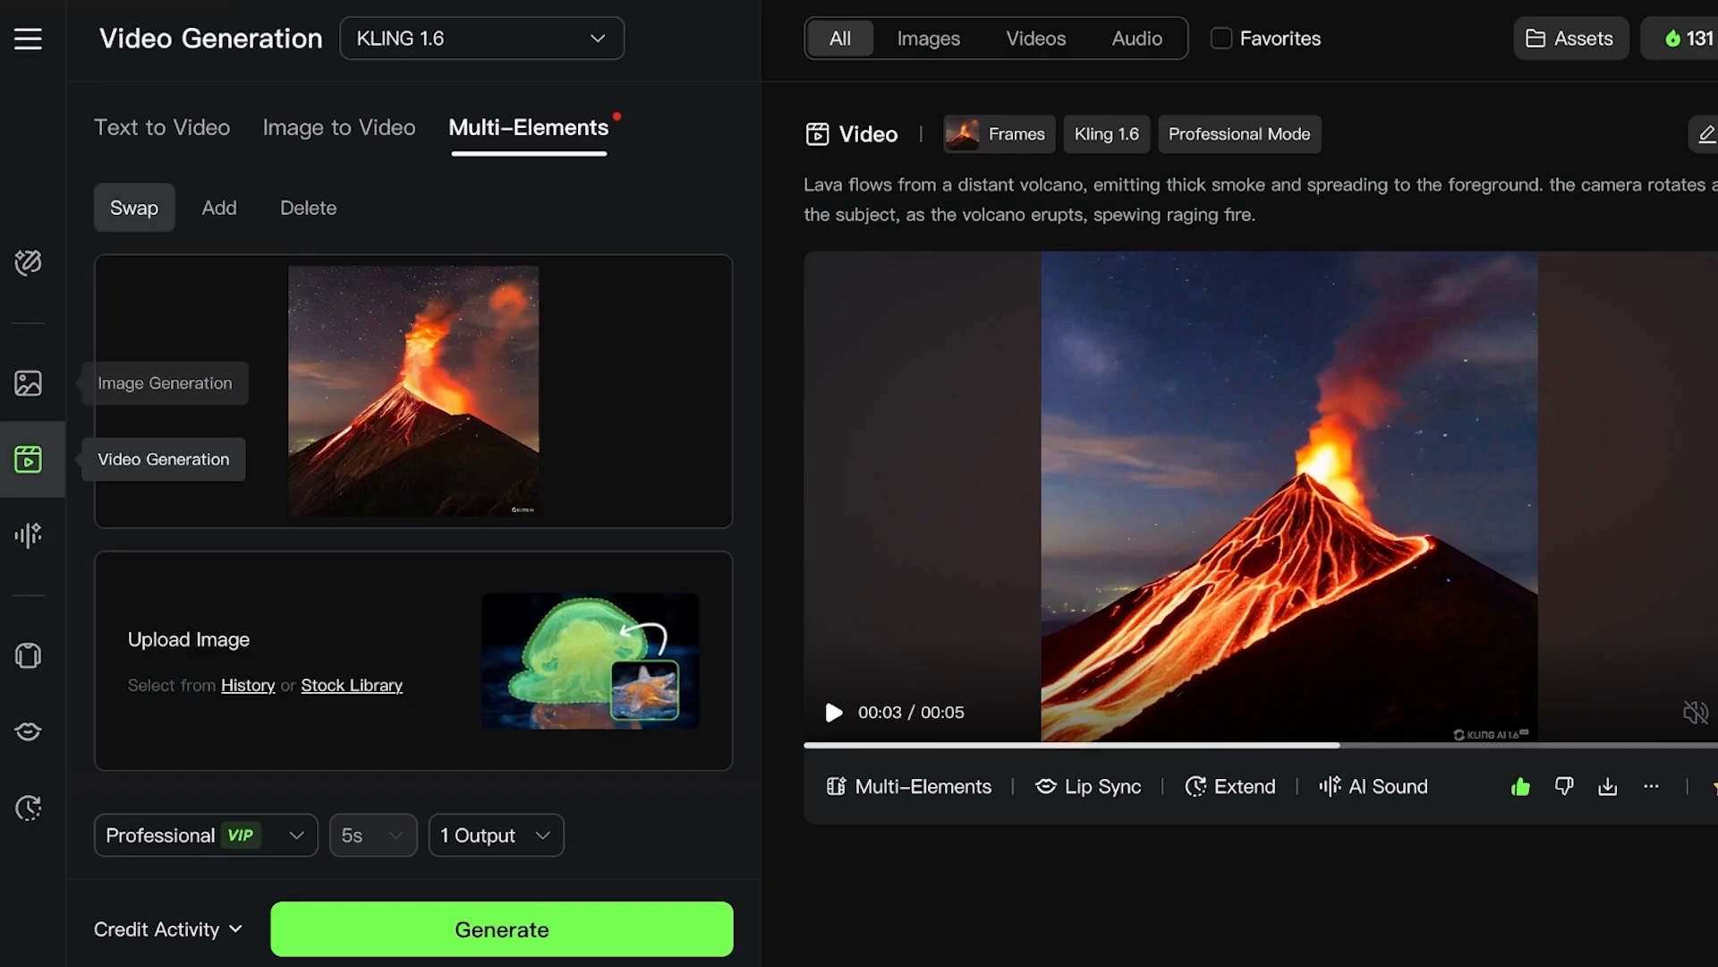
{"action": "left_click", "coordinate": [162, 128]}
{"action": "left_click", "coordinate": [340, 128]}
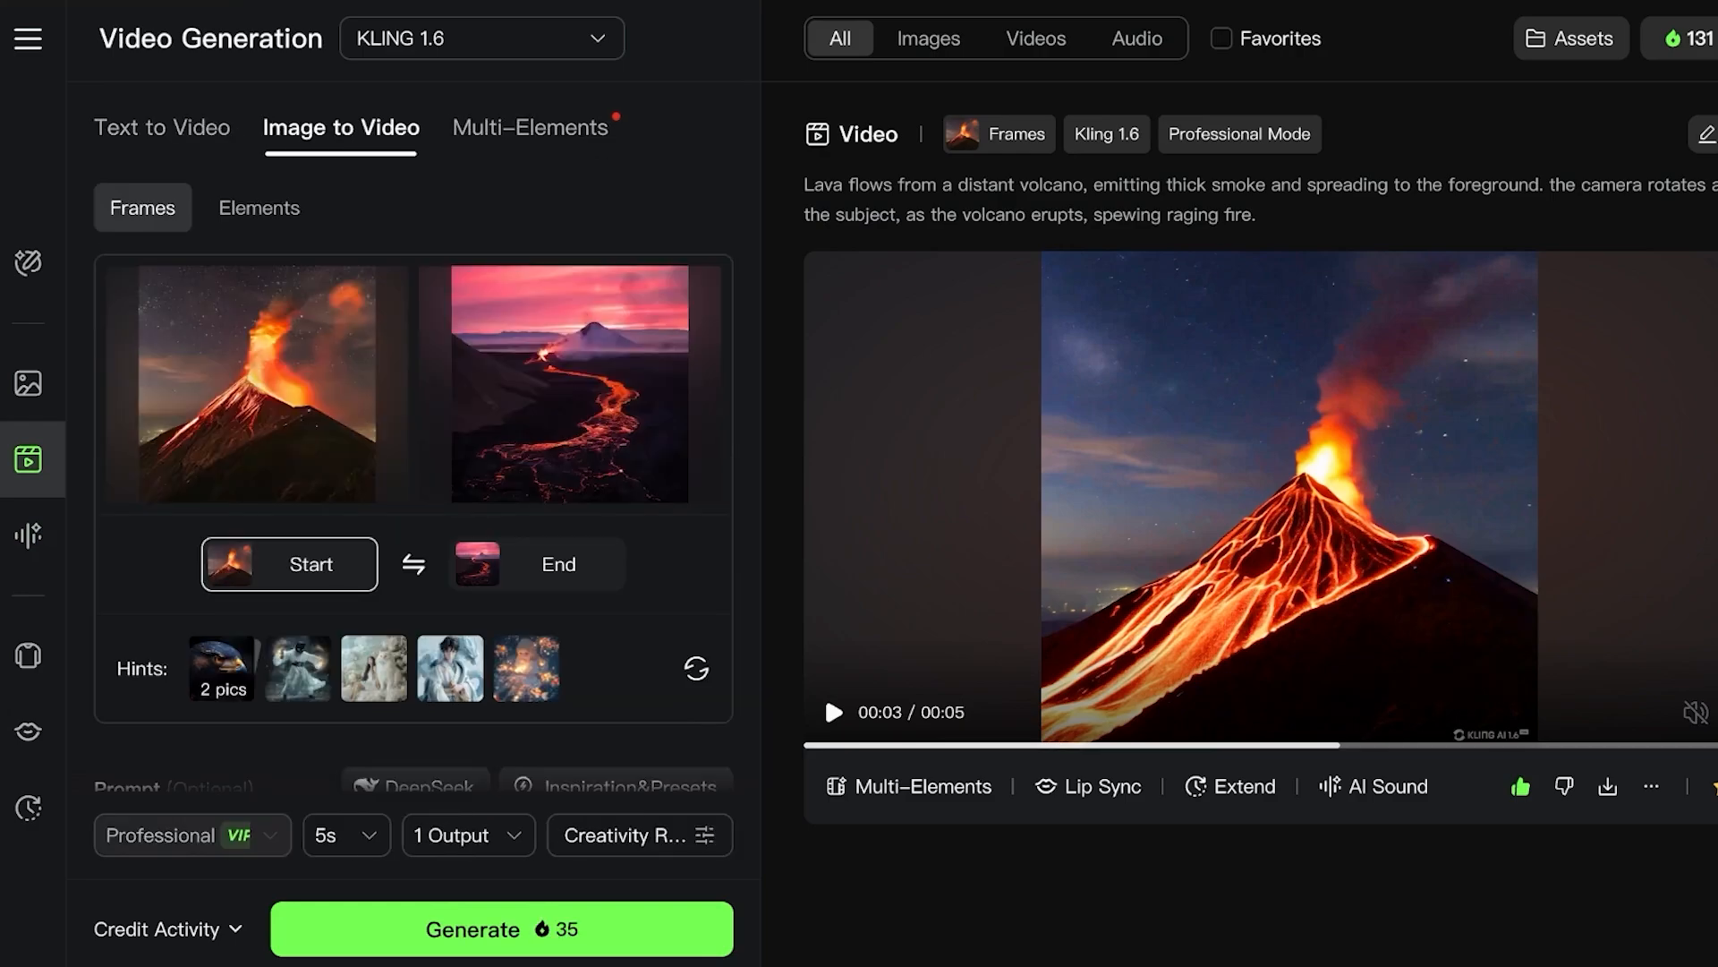
{"action": "left_click", "coordinate": [626, 535]}
{"action": "left_click", "coordinate": [376, 535]}
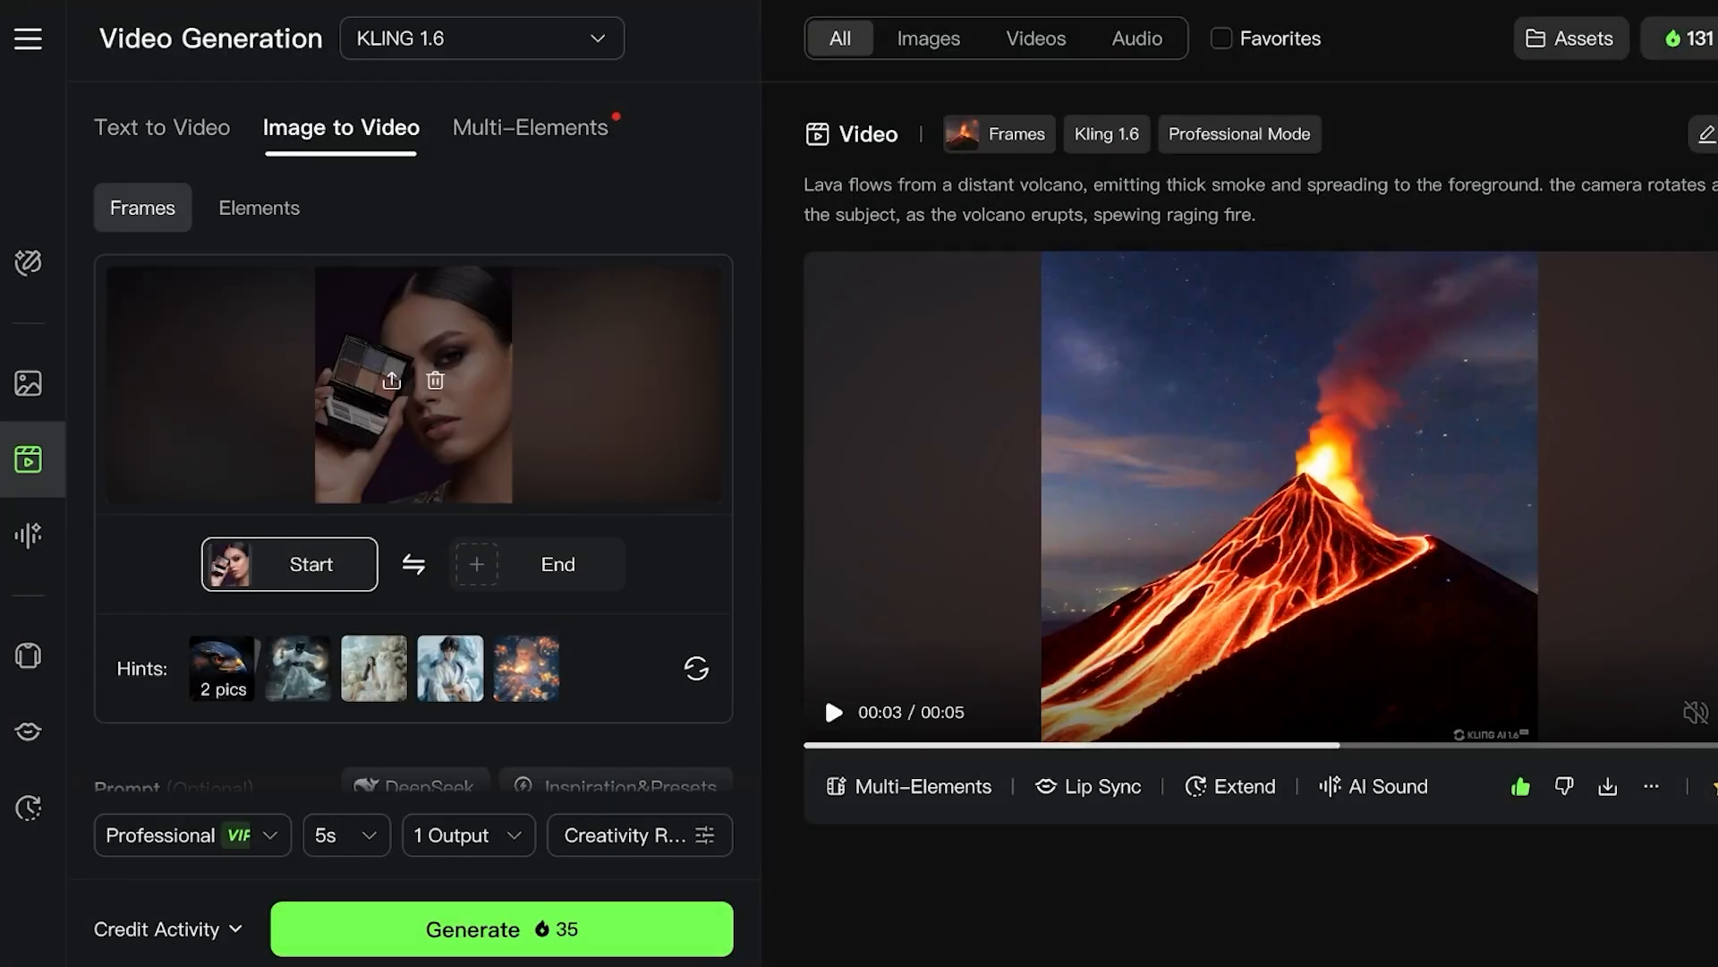
Step: Replace the volcano prompt with "the model swatches the eyeshadow on her finger"
{"action": "scroll", "coordinate": [465, 573], "scroll_direction": "down", "scroll_amount": 1}
{"action": "scroll", "coordinate": [526, 627], "scroll_direction": "down", "scroll_amount": 5}
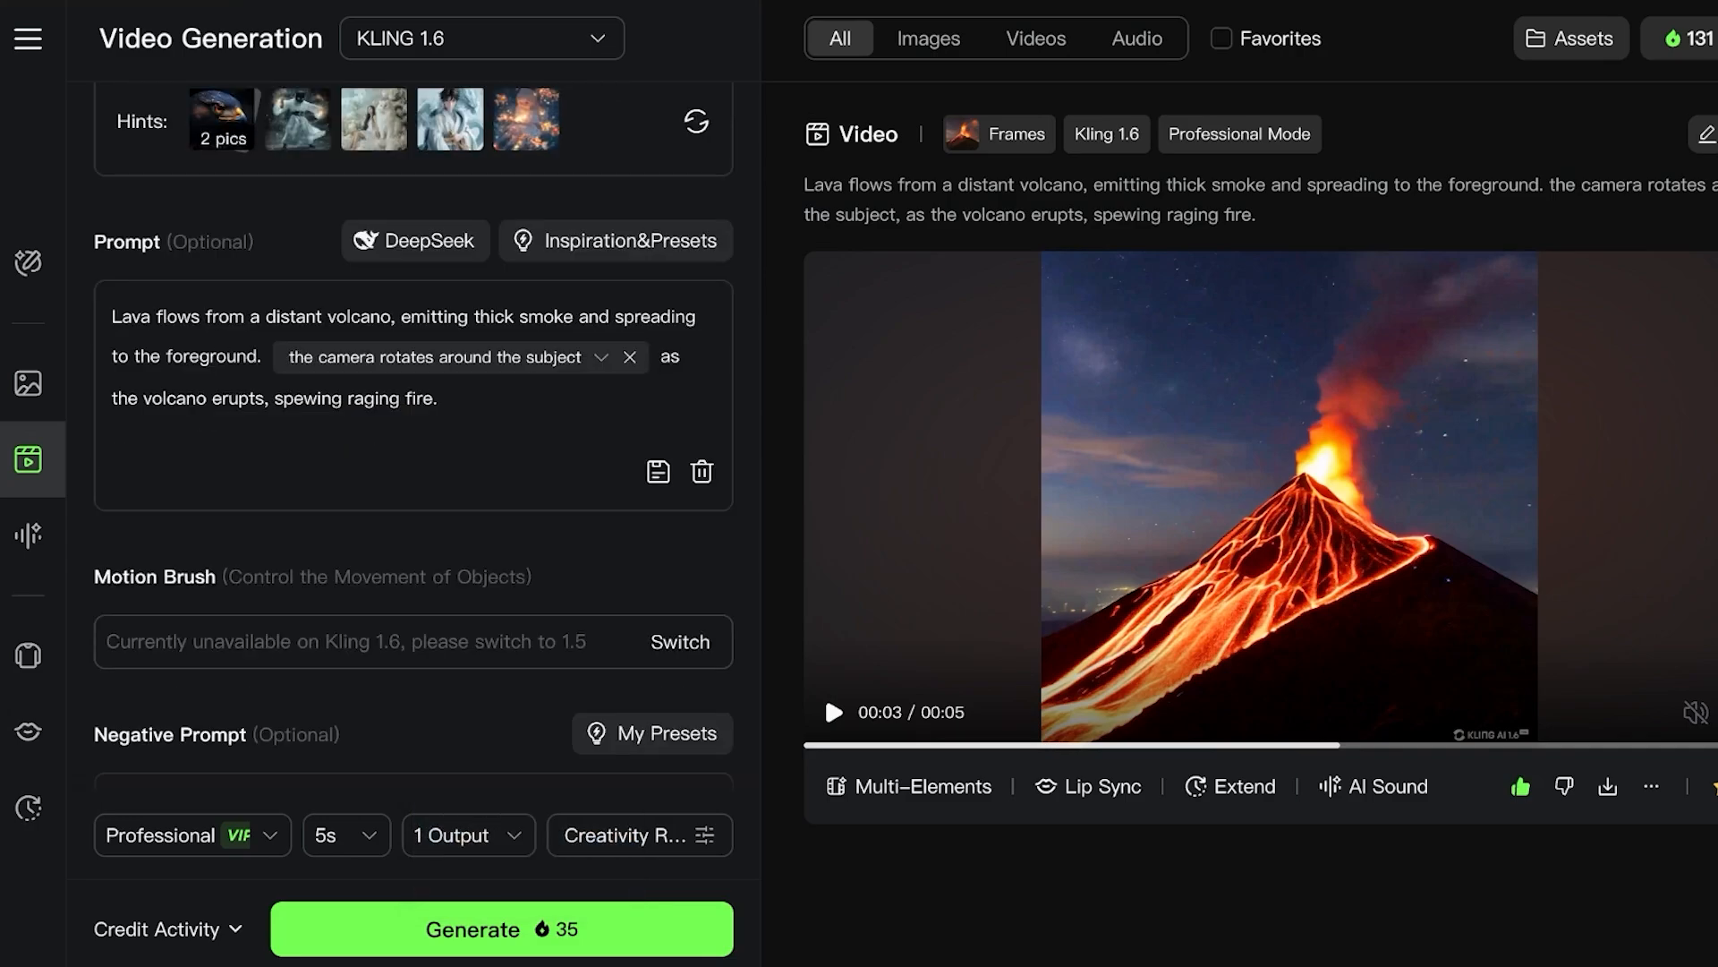
{"action": "scroll", "coordinate": [526, 626], "scroll_direction": "up", "scroll_amount": 3}
{"action": "left_click_drag", "start_coordinate": [448, 655], "coordinate": [29, 537]}
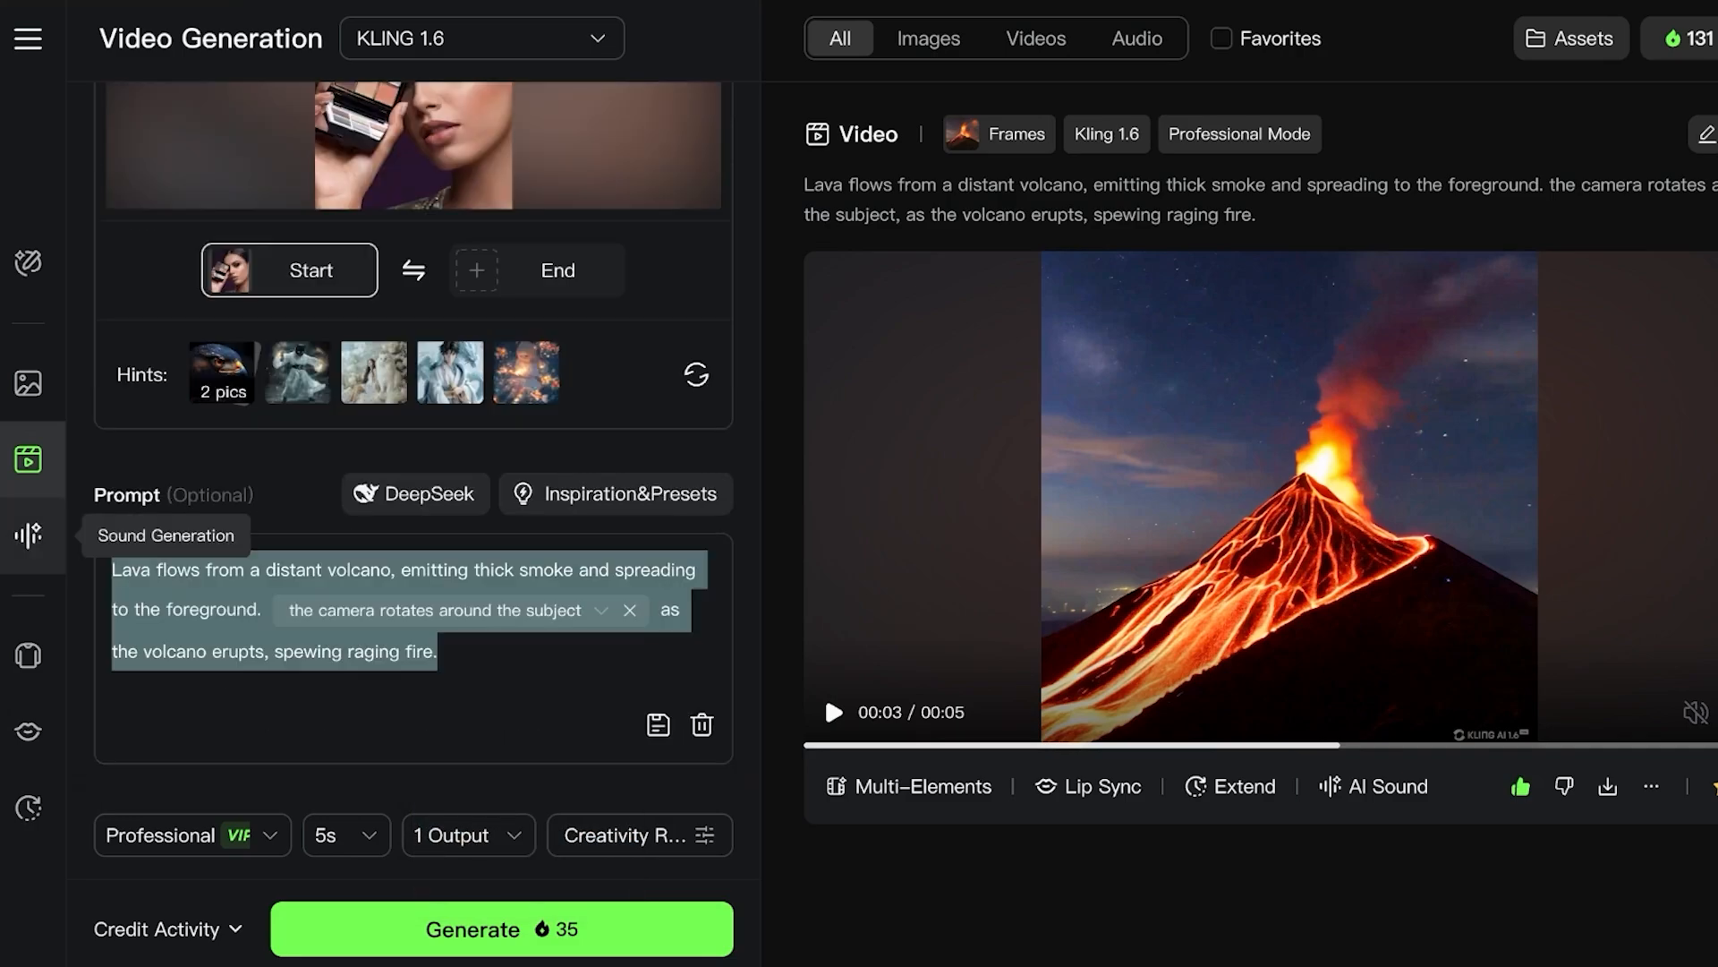
{"action": "key", "text": "BackSpace"}
{"action": "type", "text": "m"}
{"action": "key", "text": "BackSpace"}
{"action": "type", "text": "the mod"}
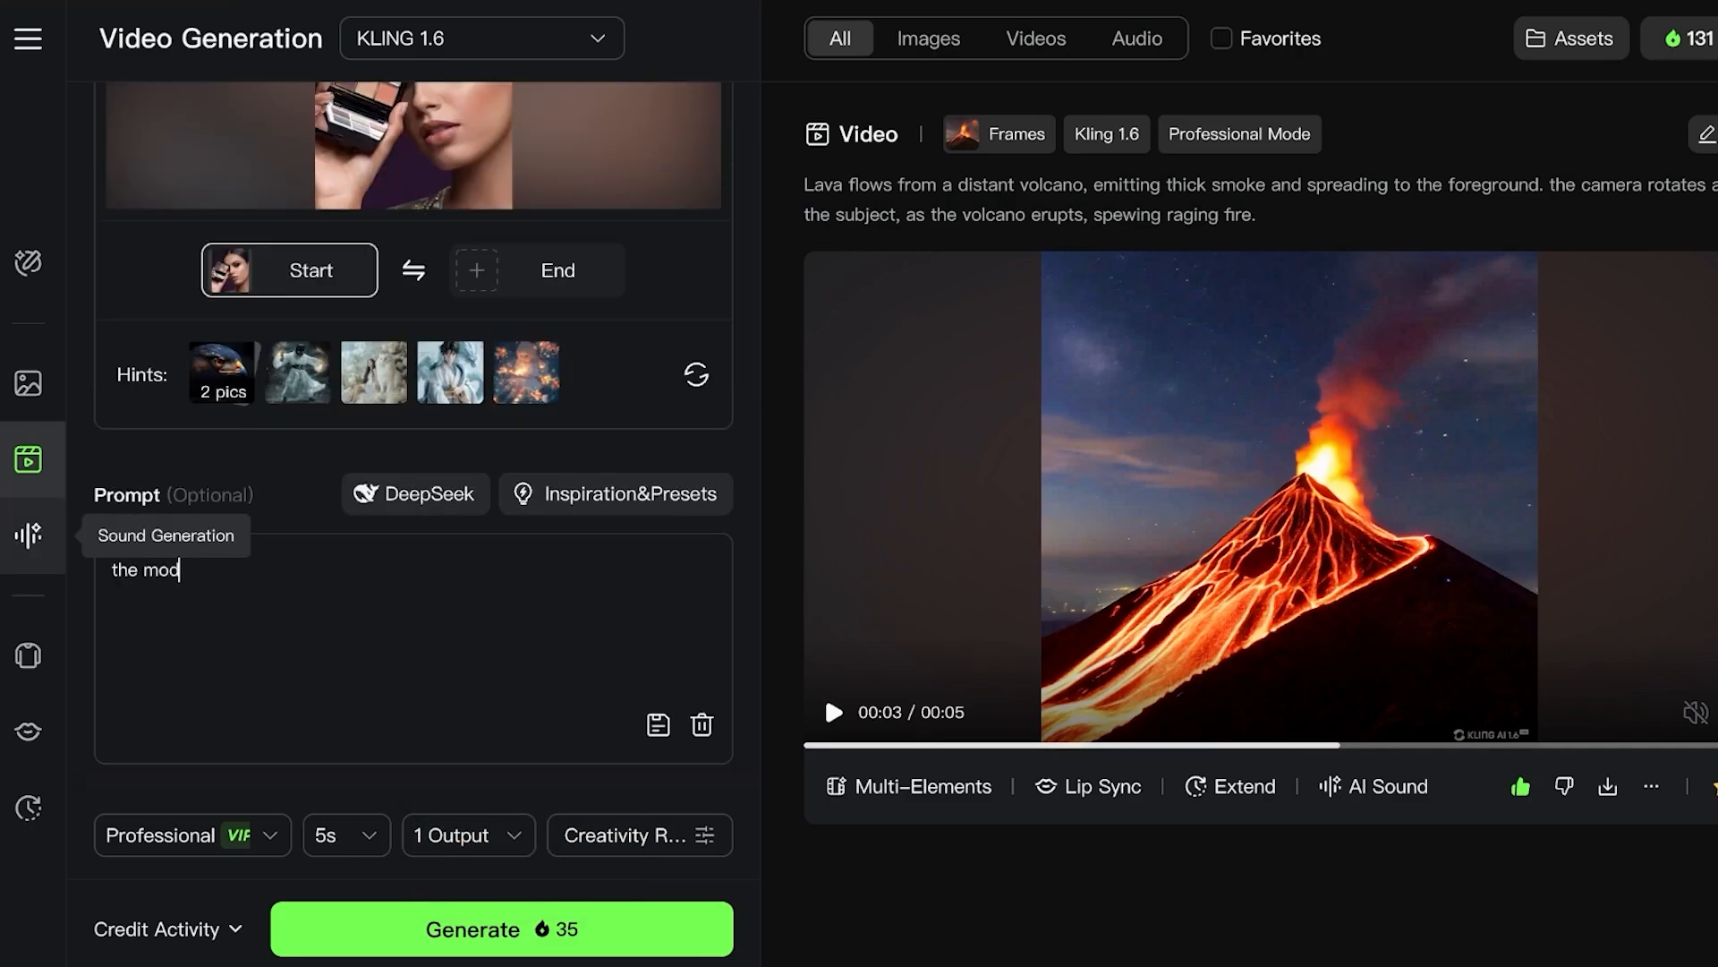
{"action": "type", "text": "el swatches the eyeshadow "}
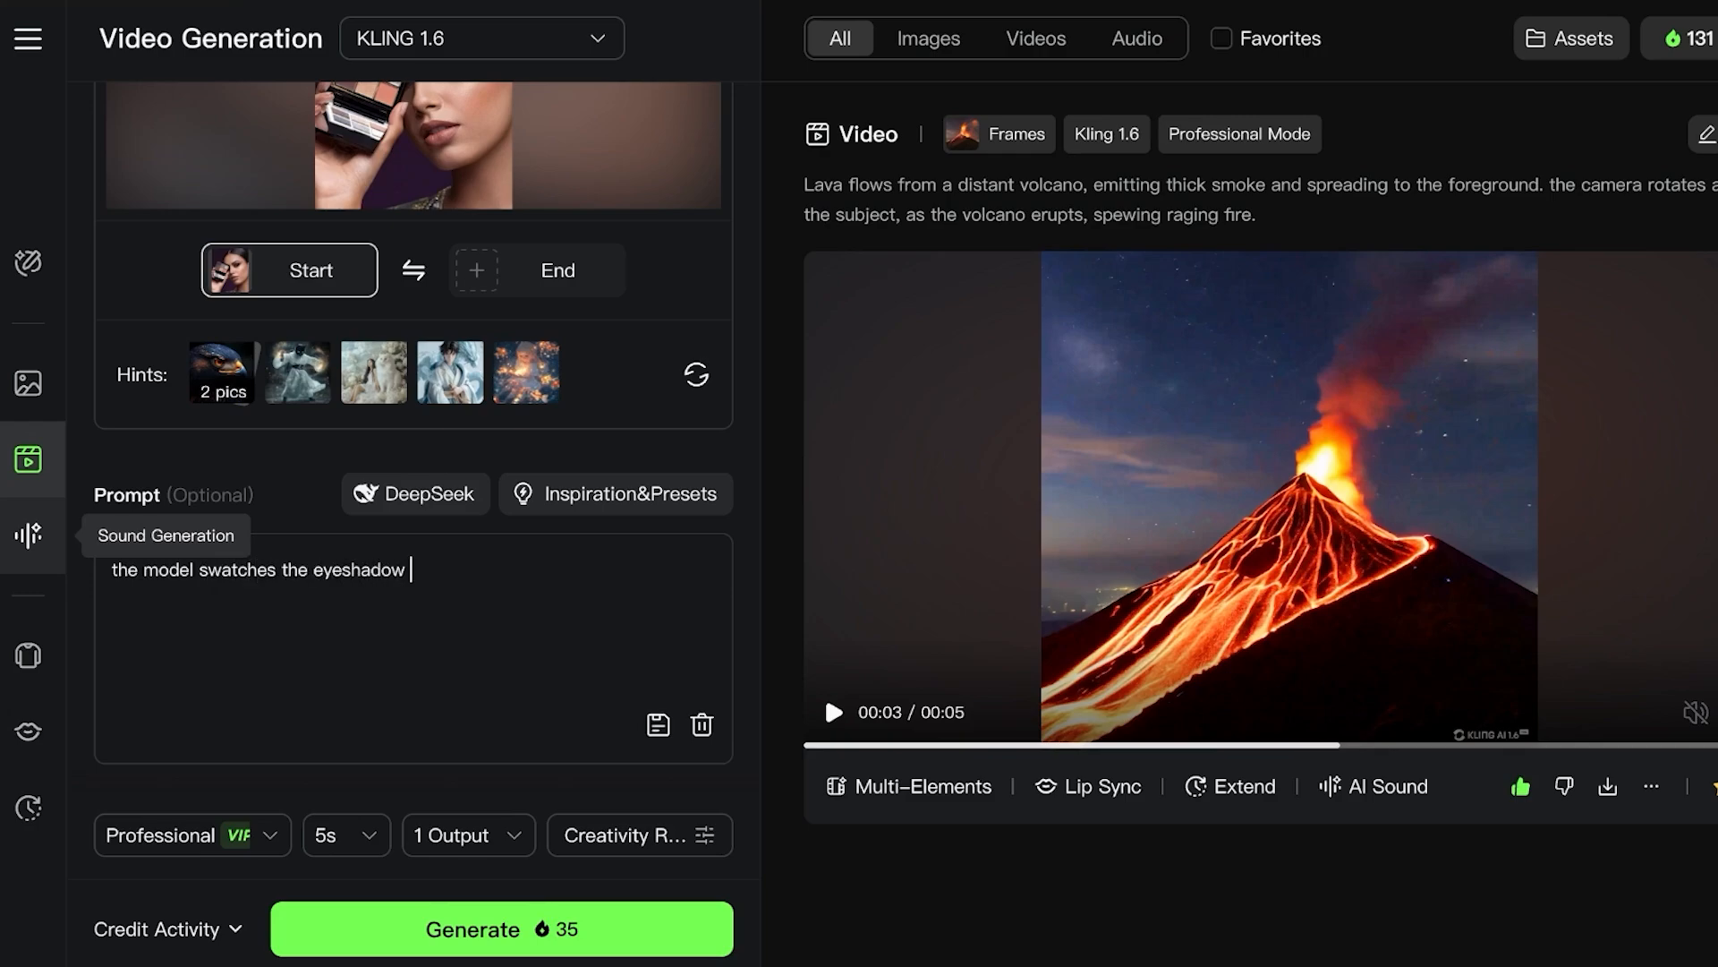
{"action": "type", "text": "on her finger"}
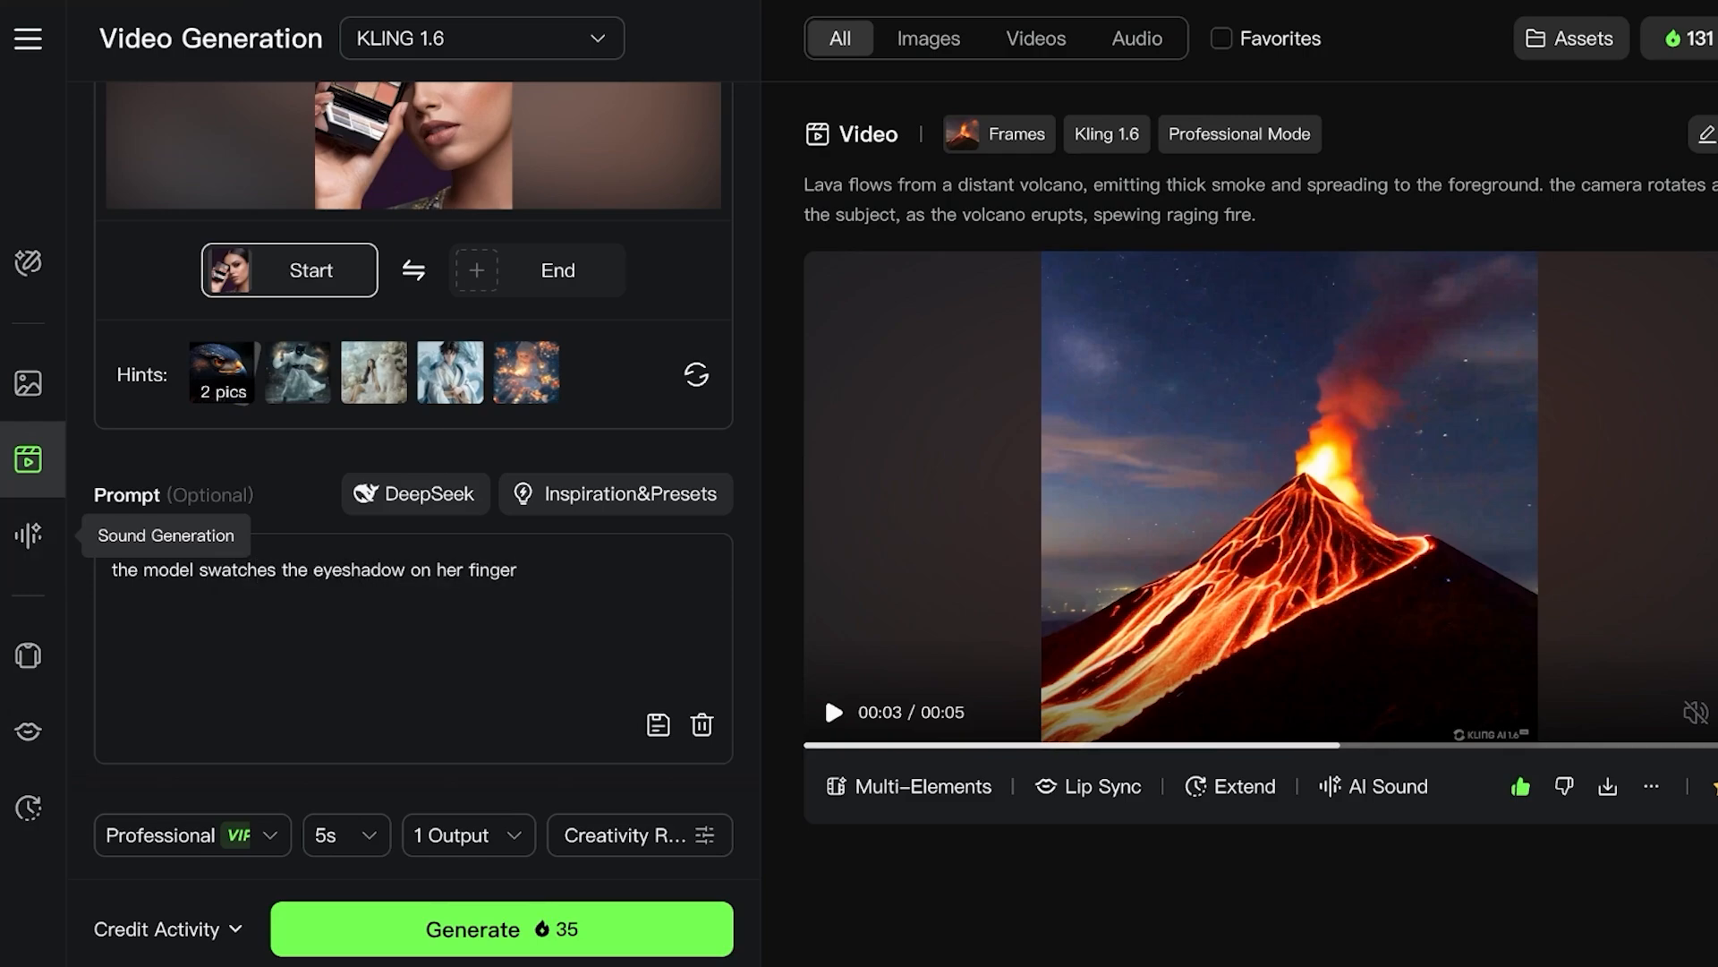
Step: Set the video to Standard mode, 5s length and 1 Output, and check the creativity and relevance setting
{"action": "left_click", "coordinate": [192, 835]}
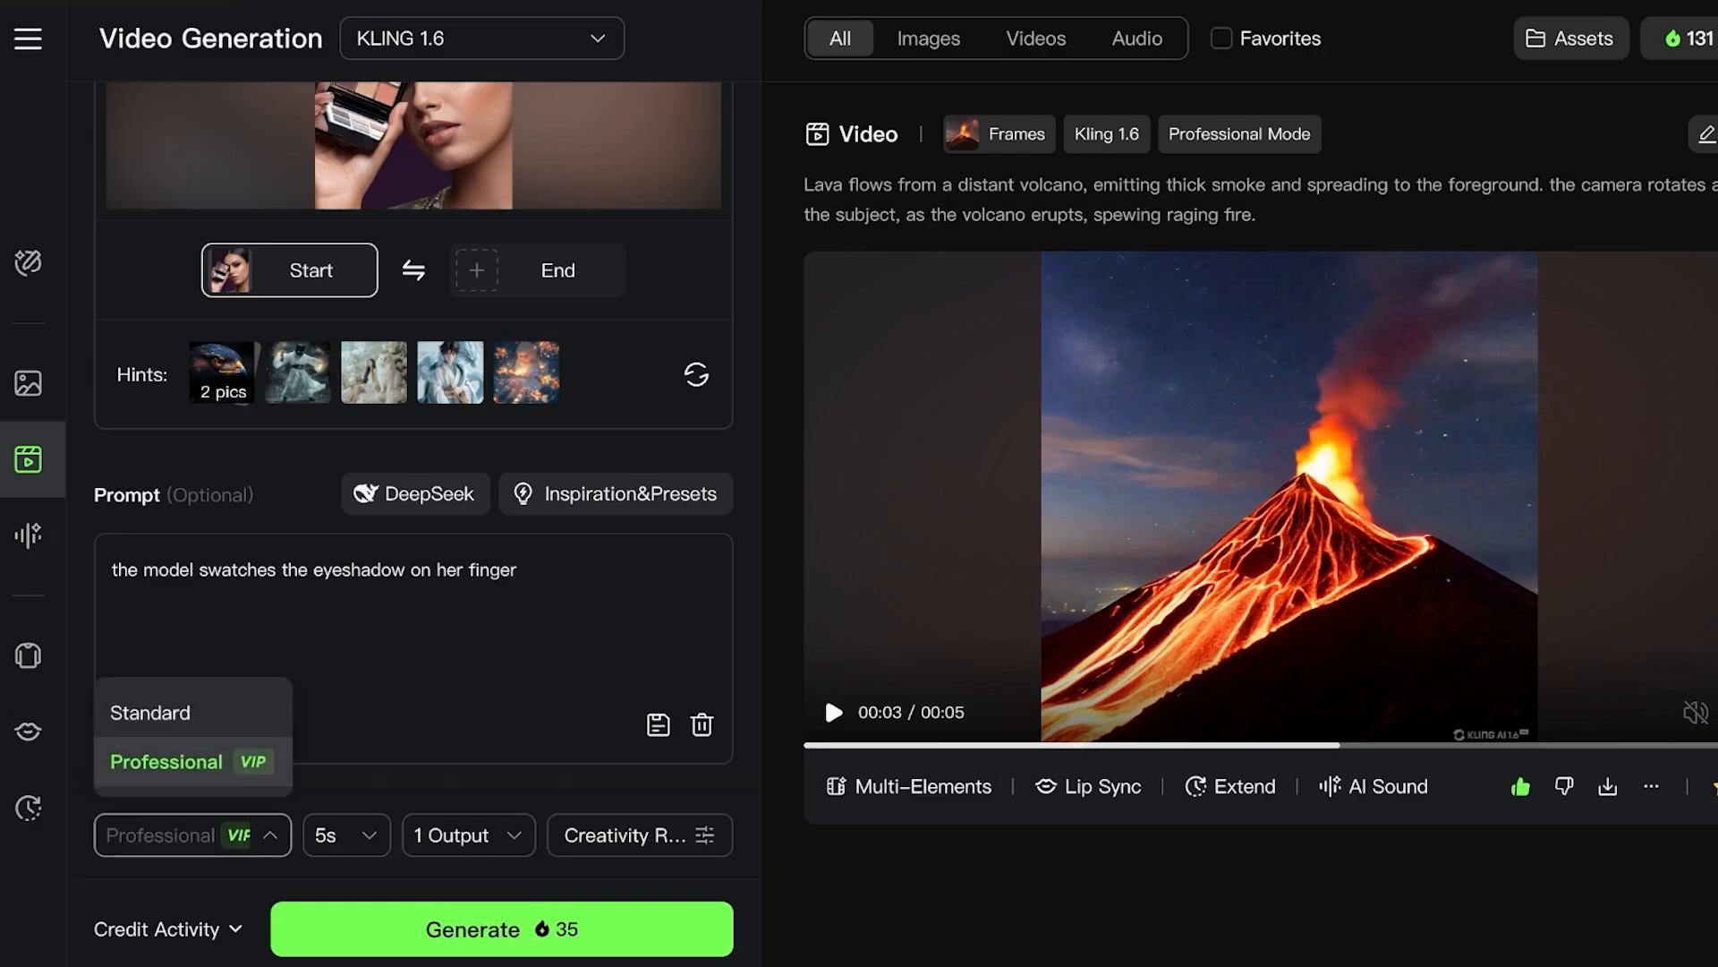
{"action": "left_click", "coordinate": [152, 712]}
{"action": "left_click", "coordinate": [346, 835]}
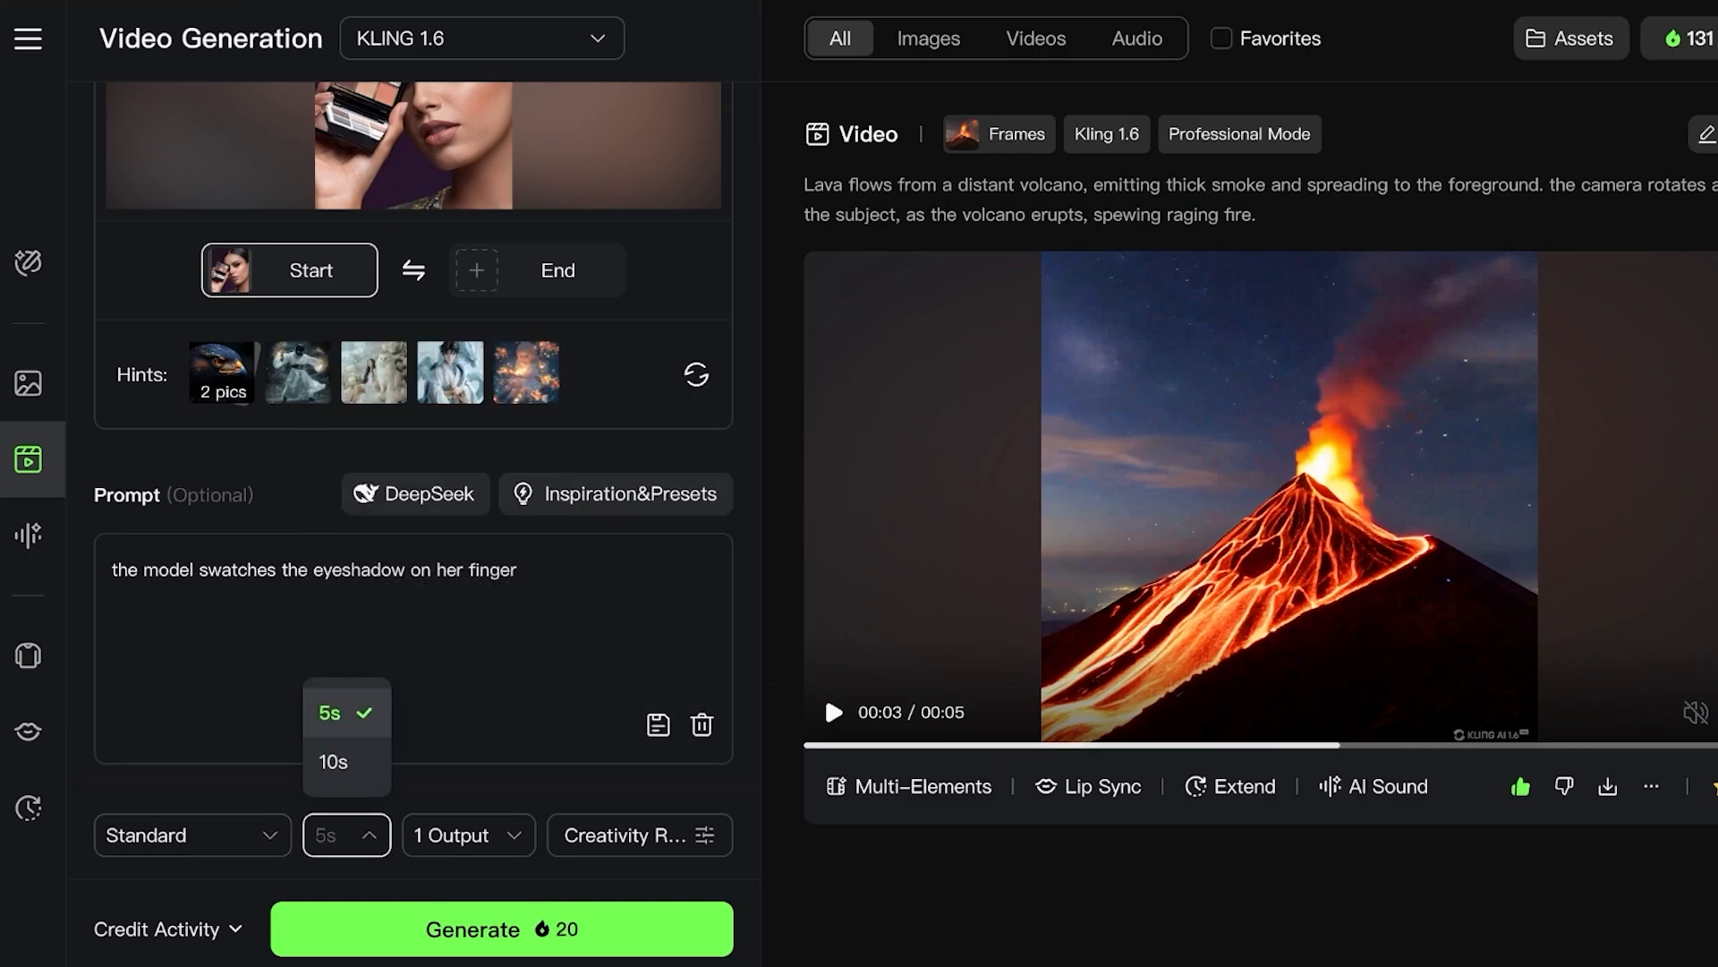
{"action": "left_click", "coordinate": [340, 712]}
{"action": "left_click", "coordinate": [469, 835]}
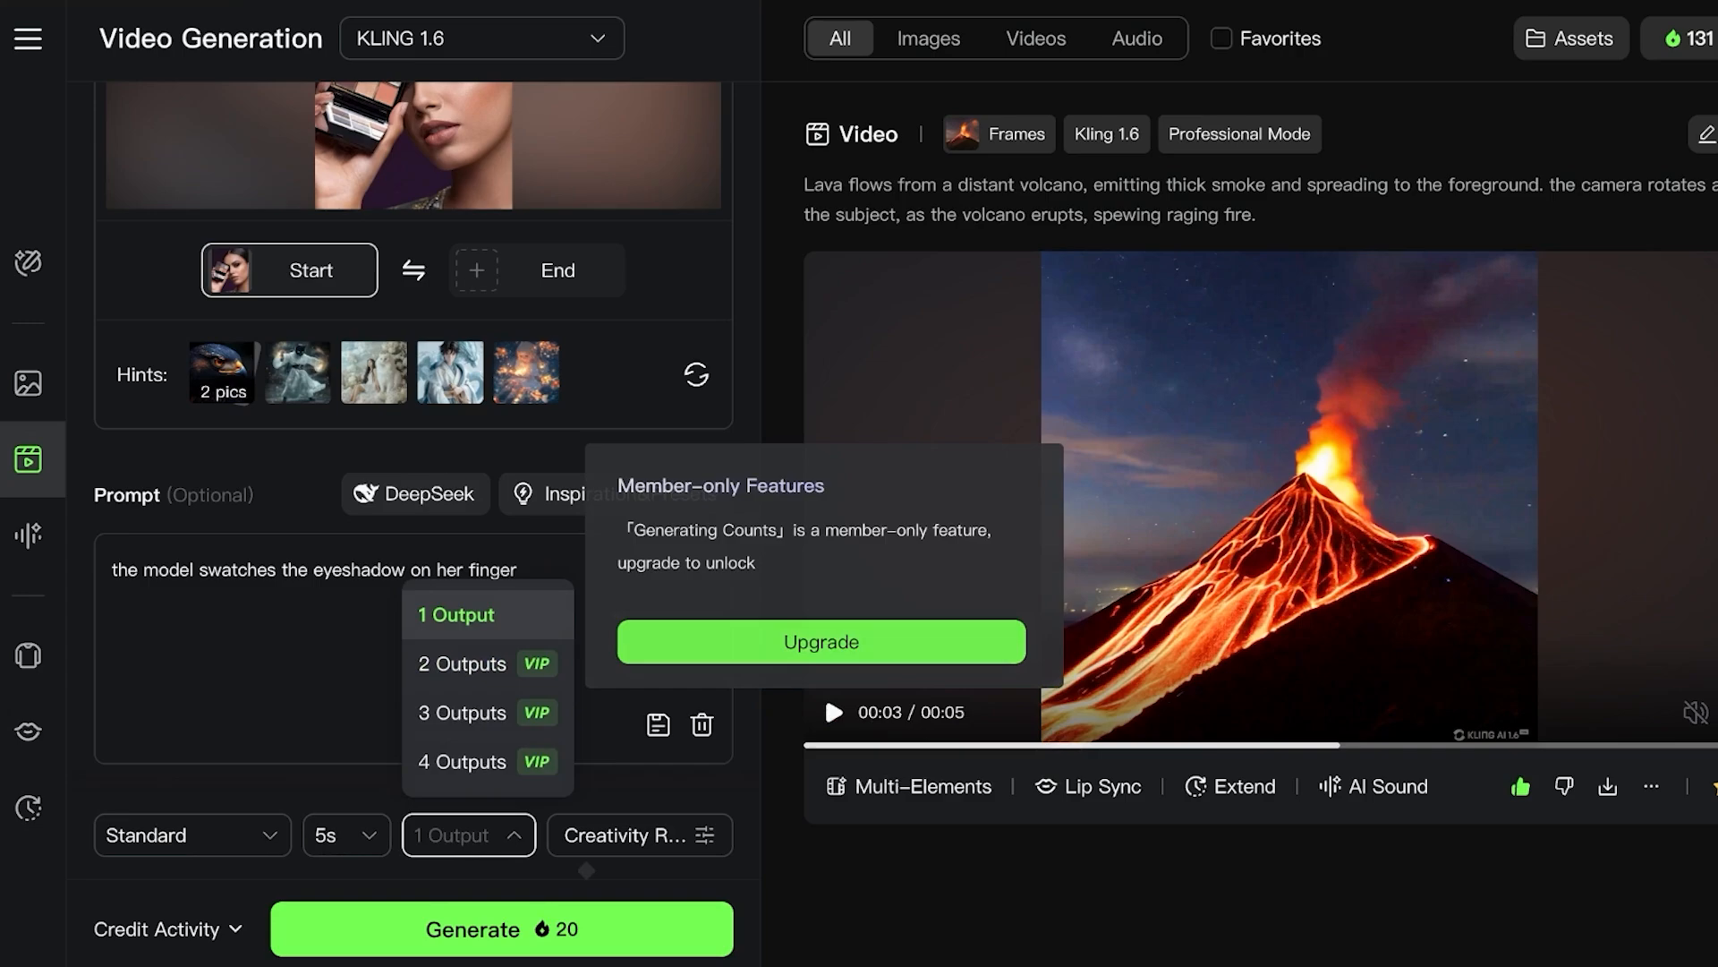
{"action": "left_click", "coordinate": [458, 614]}
{"action": "left_click", "coordinate": [640, 835]}
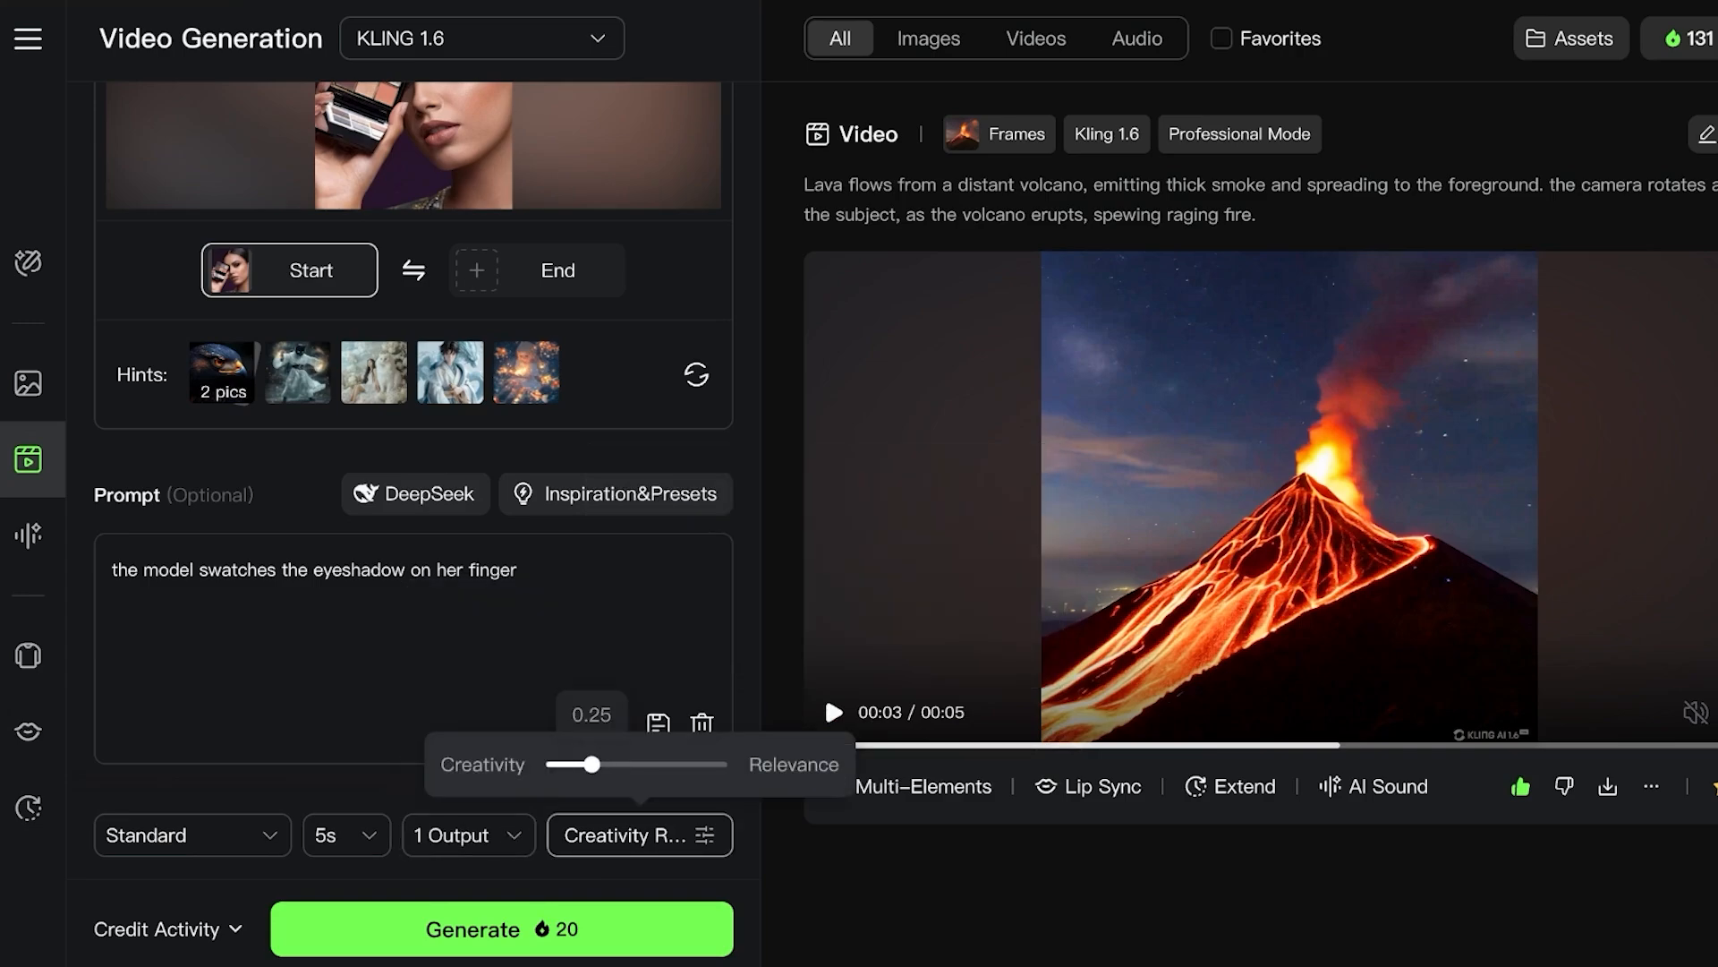
Step: Try Professional mode for the portrait video and go back to Standard
{"action": "left_click", "coordinate": [193, 835]}
{"action": "left_click", "coordinate": [179, 761]}
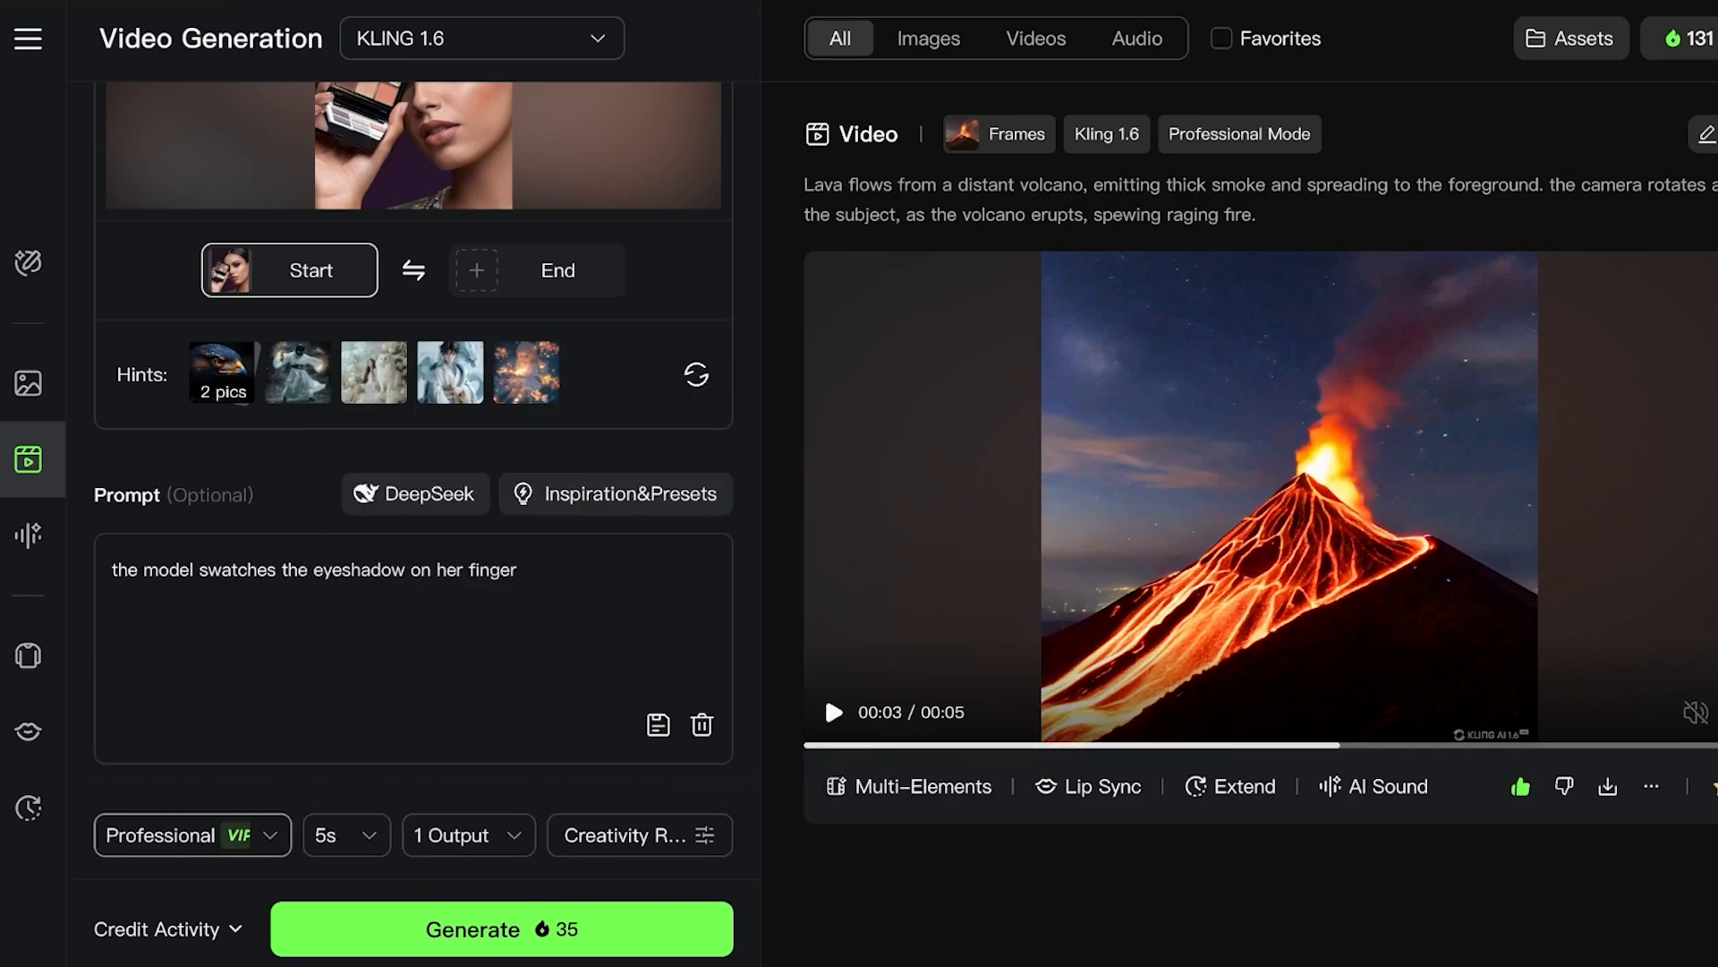
{"action": "left_click", "coordinate": [193, 835]}
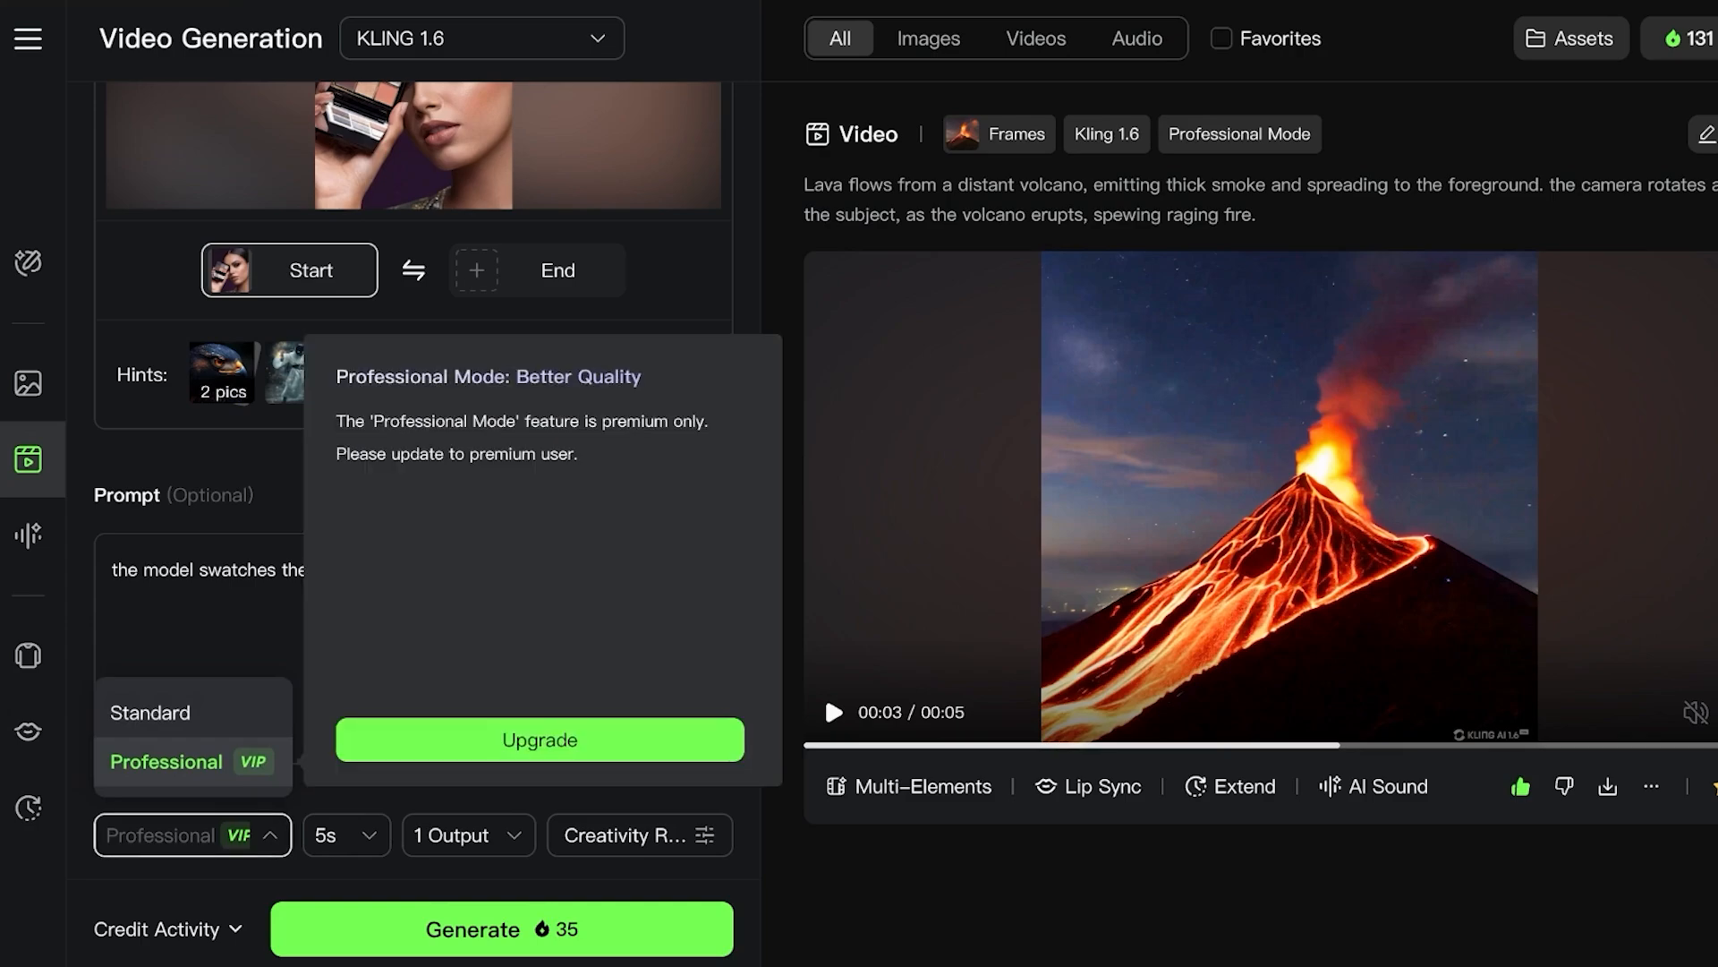
{"action": "left_click", "coordinate": [150, 713]}
Step: Examine the Elements mode of Image to Video with its image slots and prompt, and return to Frames
{"action": "scroll", "coordinate": [413, 438], "scroll_direction": "up", "scroll_amount": 3}
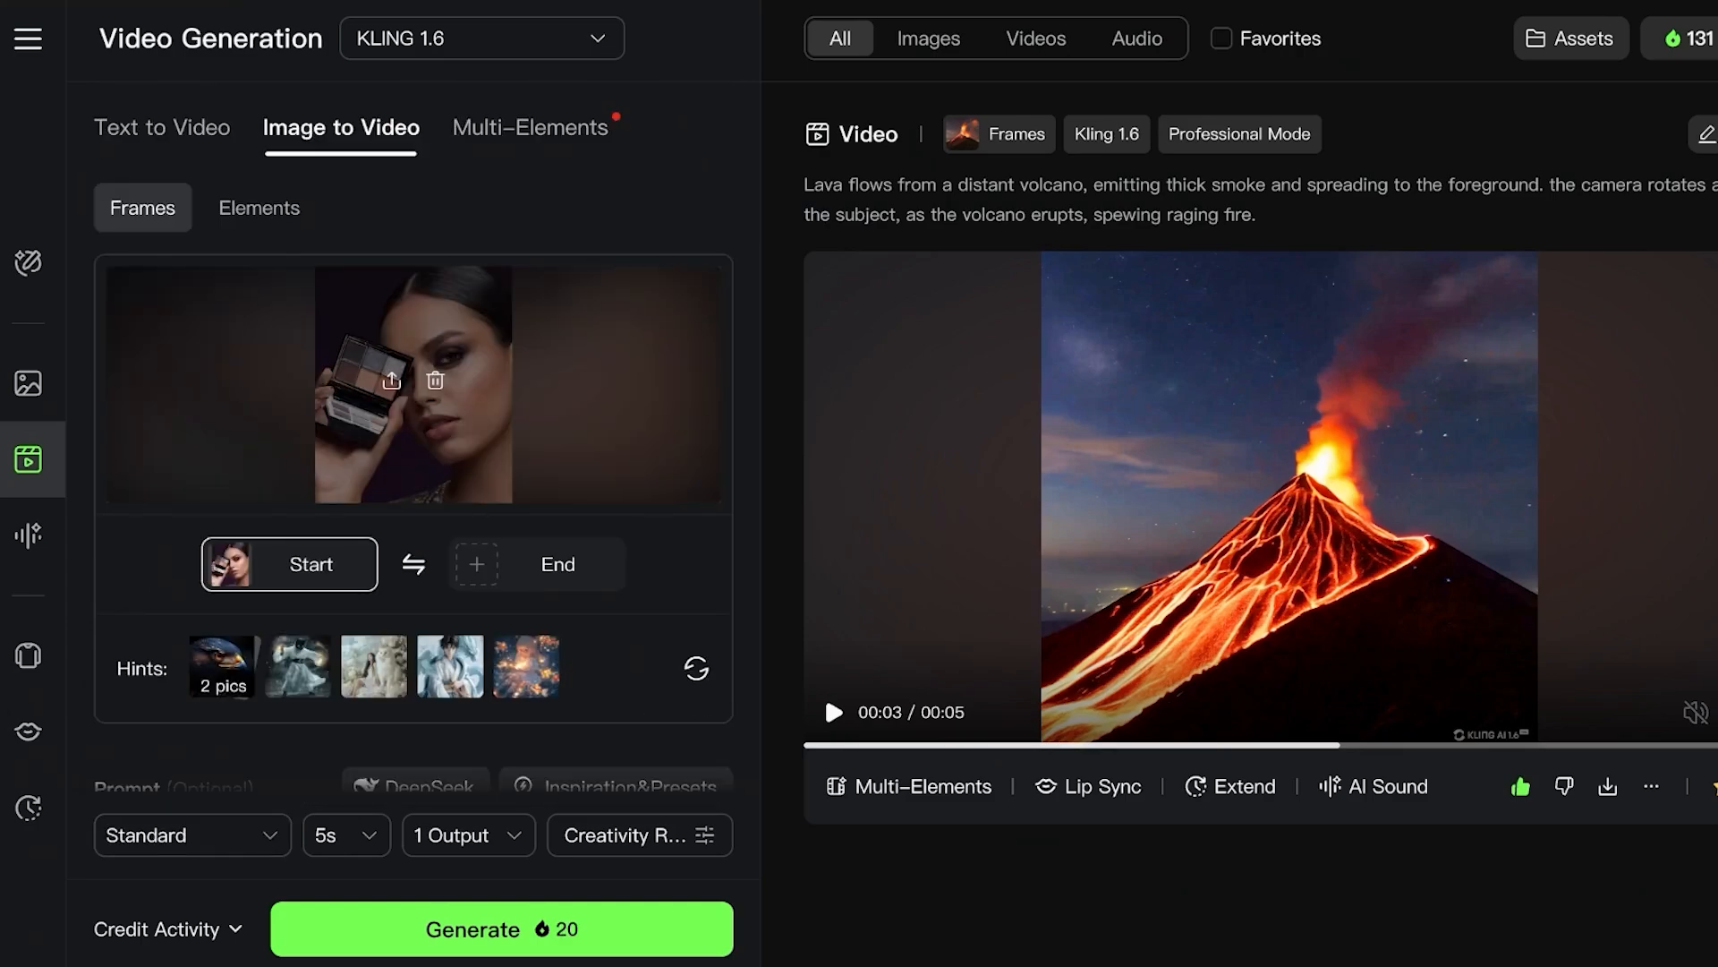
{"action": "left_click", "coordinate": [259, 207]}
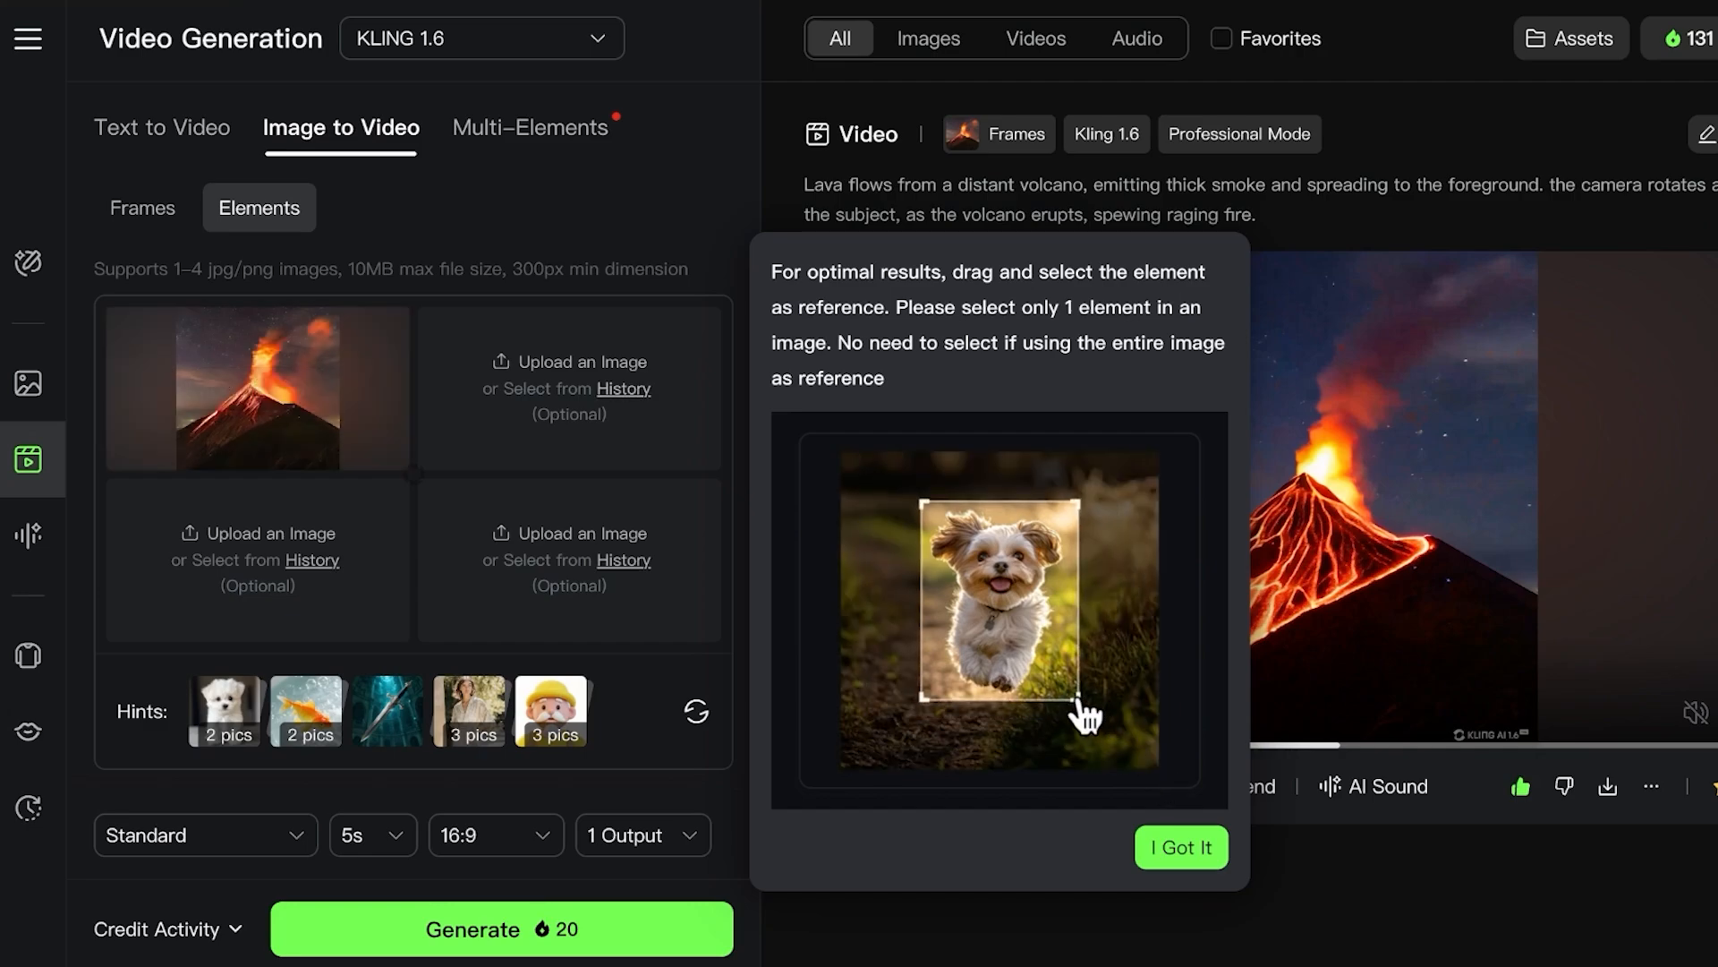
{"action": "scroll", "coordinate": [388, 555], "scroll_direction": "down", "scroll_amount": 3}
{"action": "scroll", "coordinate": [388, 554], "scroll_direction": "up", "scroll_amount": 3}
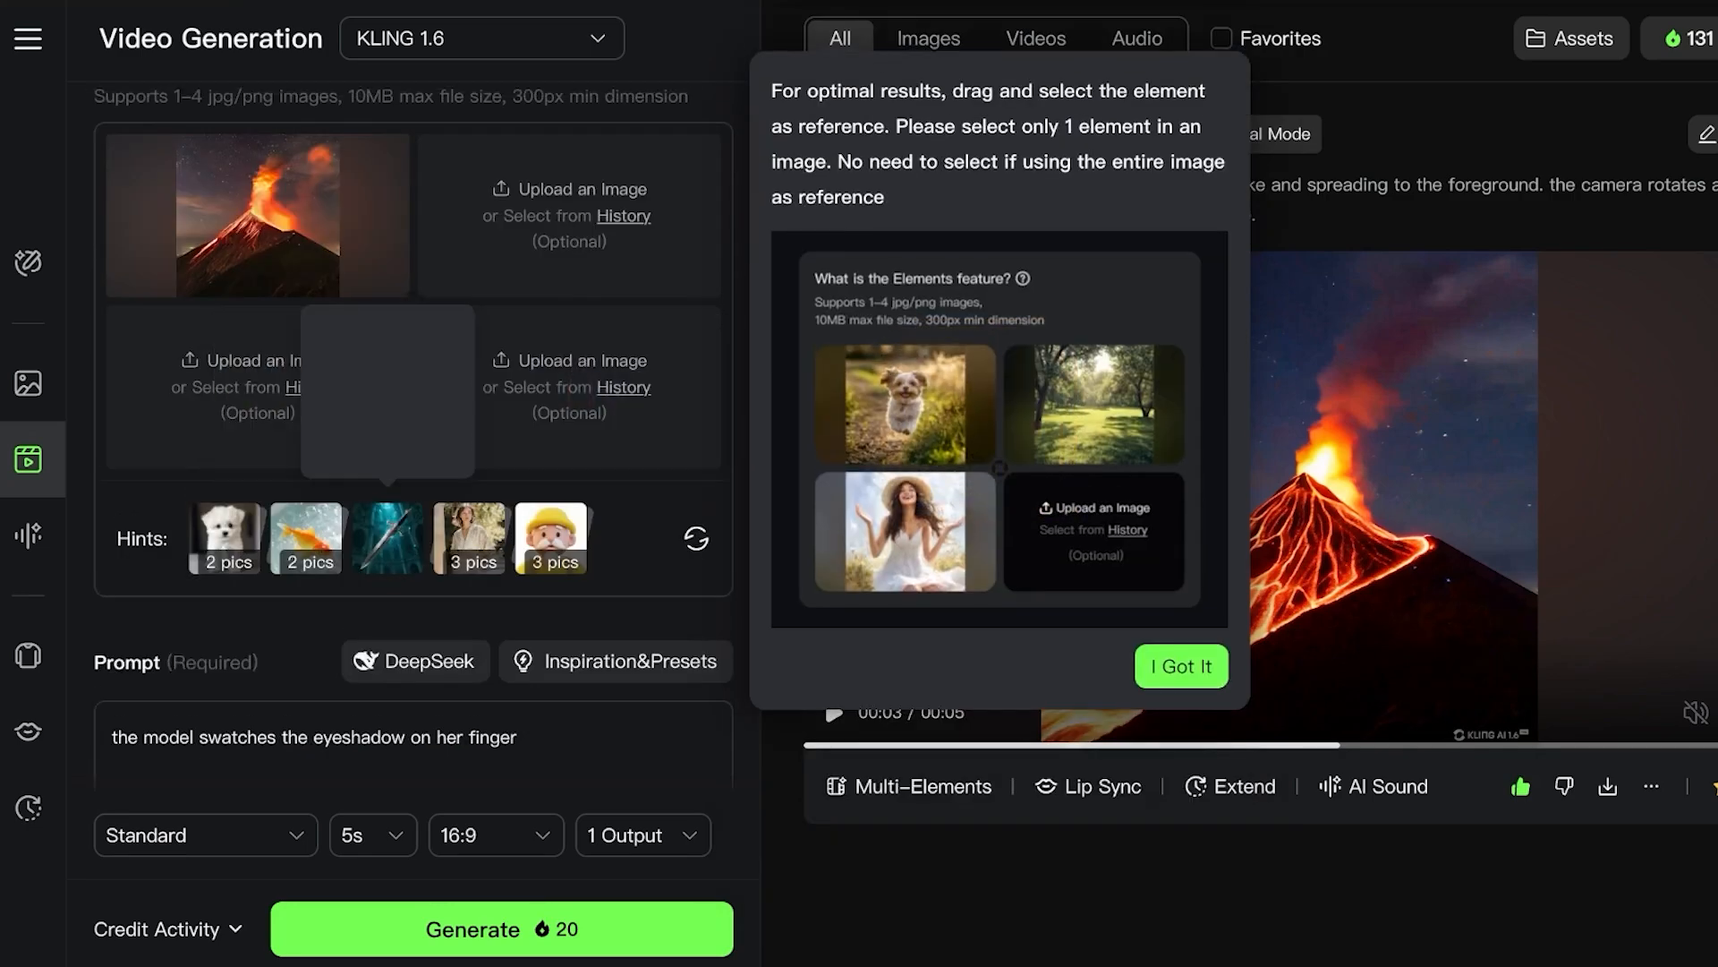
{"action": "left_click", "coordinate": [142, 208]}
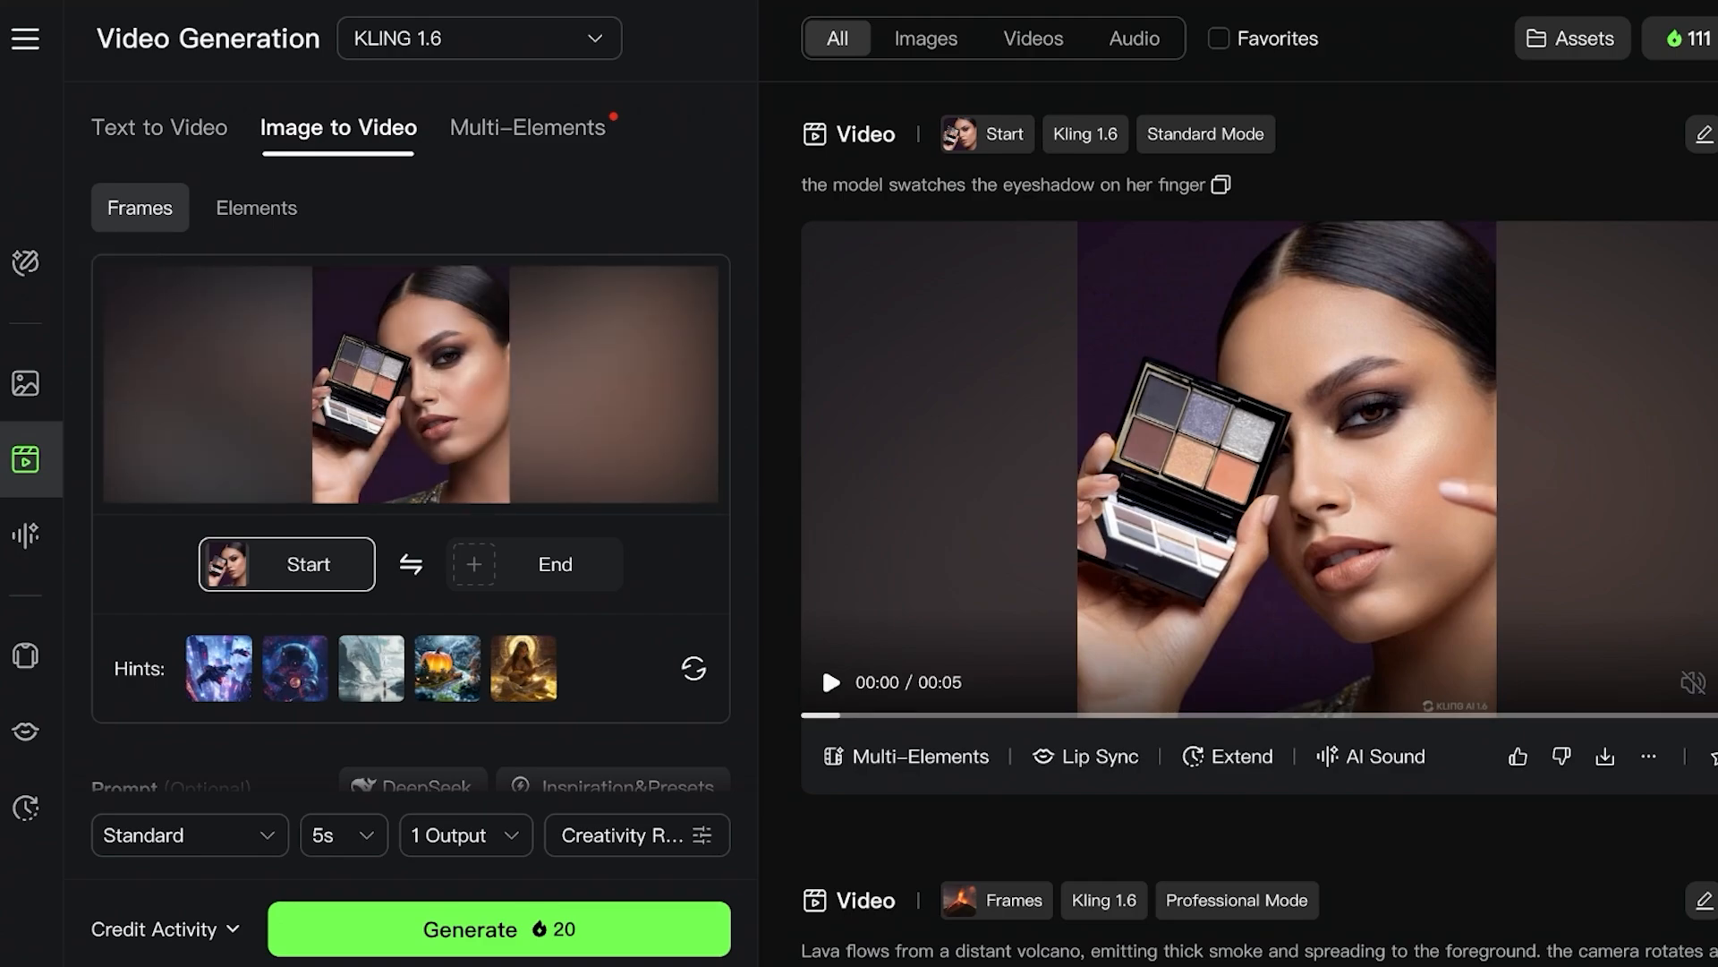
Step: Leave the video generation workspace and go to the Kling AI home page
{"action": "mouse_move", "coordinate": [25, 39]}
{"action": "left_click", "coordinate": [82, 103]}
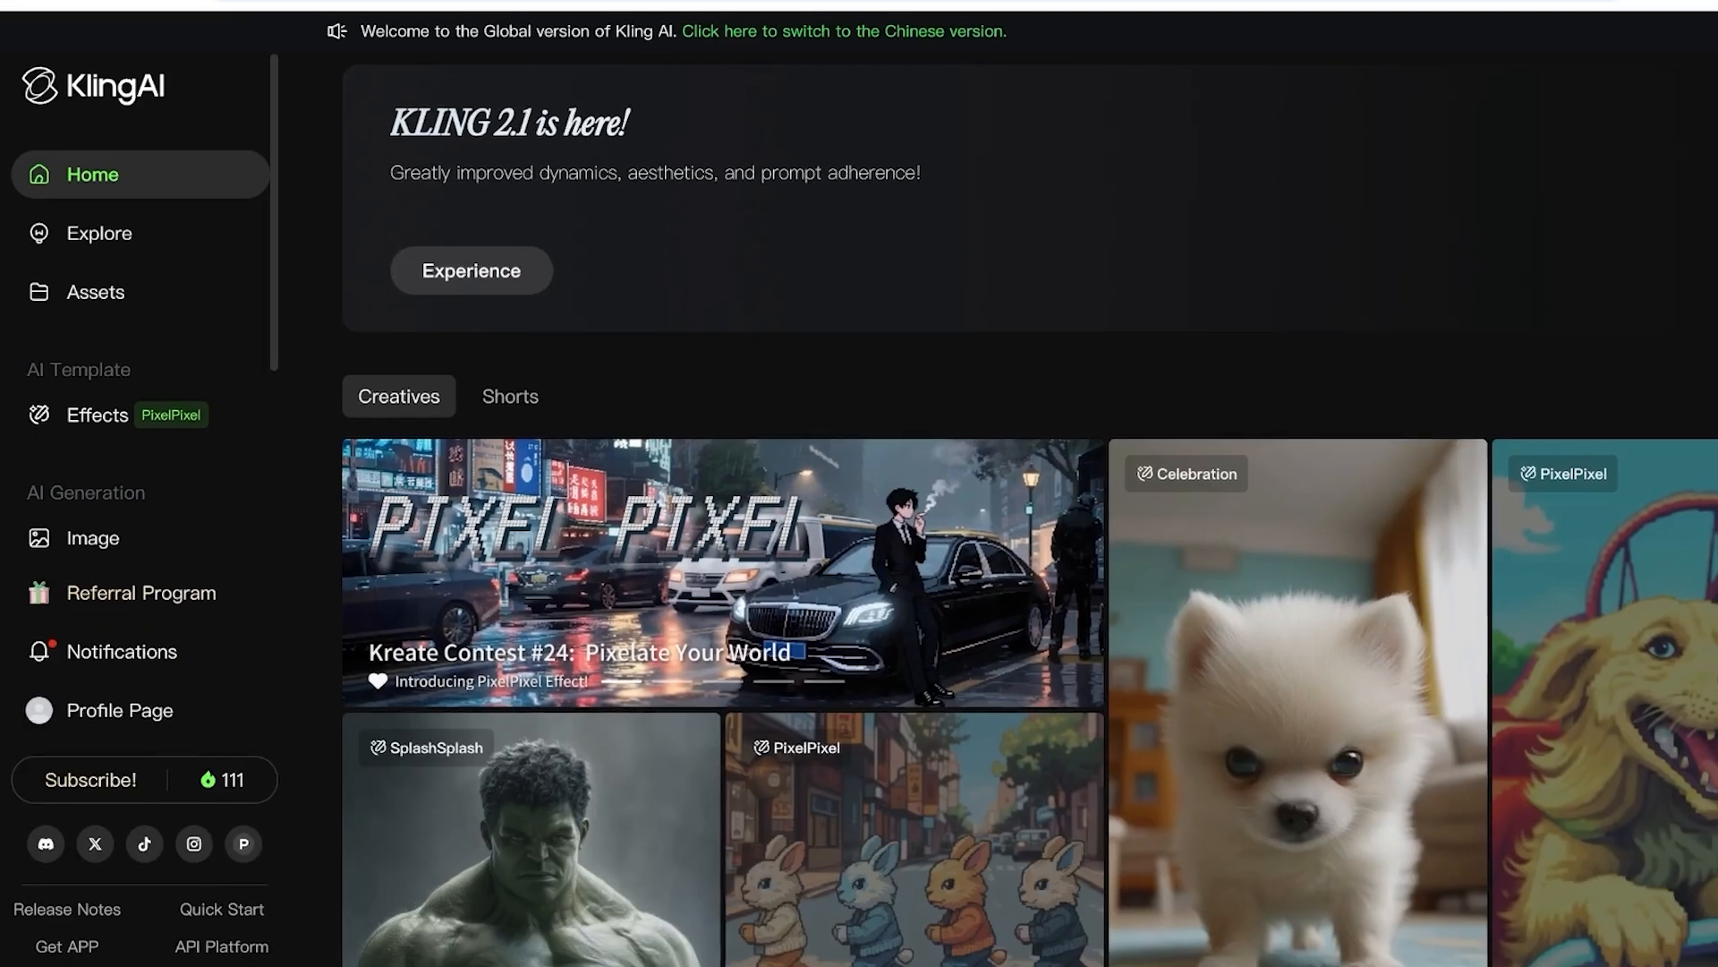